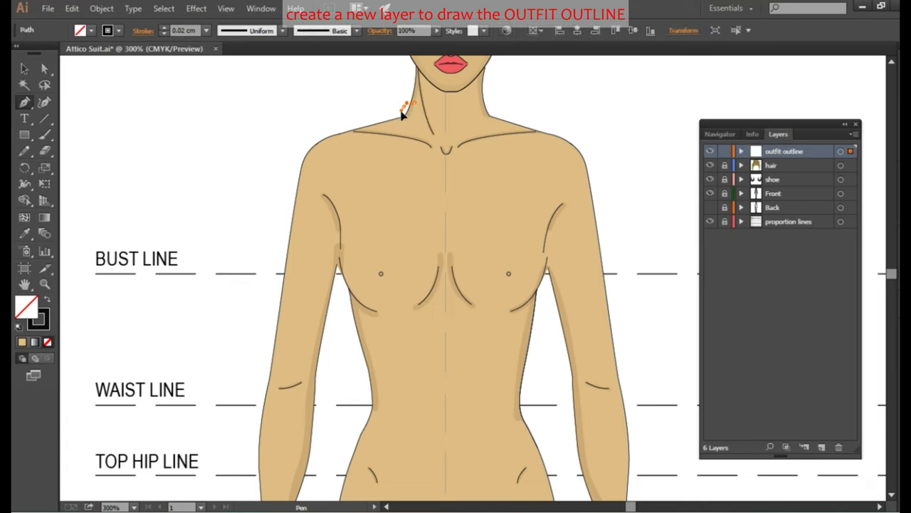
Pen-draw the jacket's front edge from the neck past the waist to below the hip and the hem corner
{"action": "left_click_drag", "start_coordinate": [402, 114], "coordinate": [447, 413]}
{"action": "left_click", "coordinate": [447, 413]}
{"action": "scroll", "coordinate": [447, 418], "scroll_direction": "down", "scroll_amount": 3}
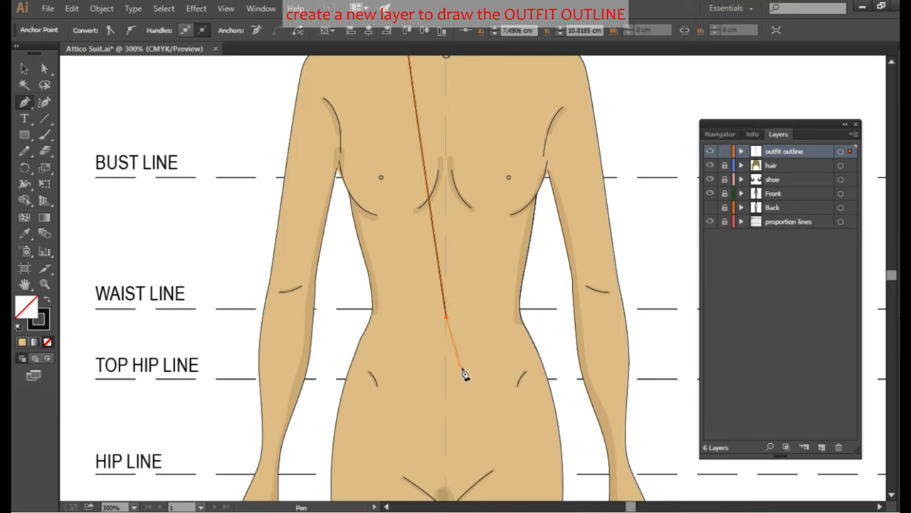
{"action": "scroll", "coordinate": [462, 378], "scroll_direction": "down", "scroll_amount": 3}
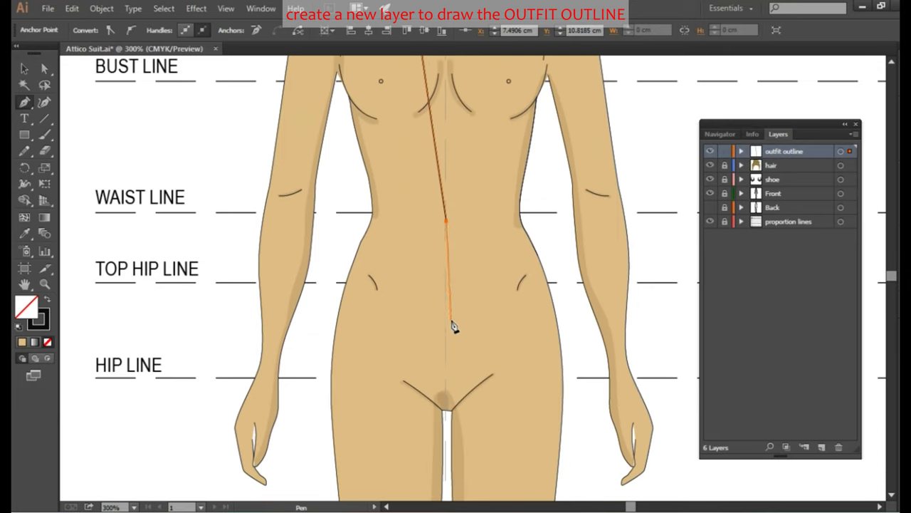
{"action": "left_click", "coordinate": [388, 462]}
{"action": "left_click", "coordinate": [306, 429]}
Run the side seam up past the armpit to the shoulder and close the outline at the neck
{"action": "scroll", "coordinate": [327, 320], "scroll_direction": "up", "scroll_amount": 5}
{"action": "left_click", "coordinate": [332, 253]}
{"action": "left_click", "coordinate": [335, 179]}
{"action": "left_click", "coordinate": [328, 164]}
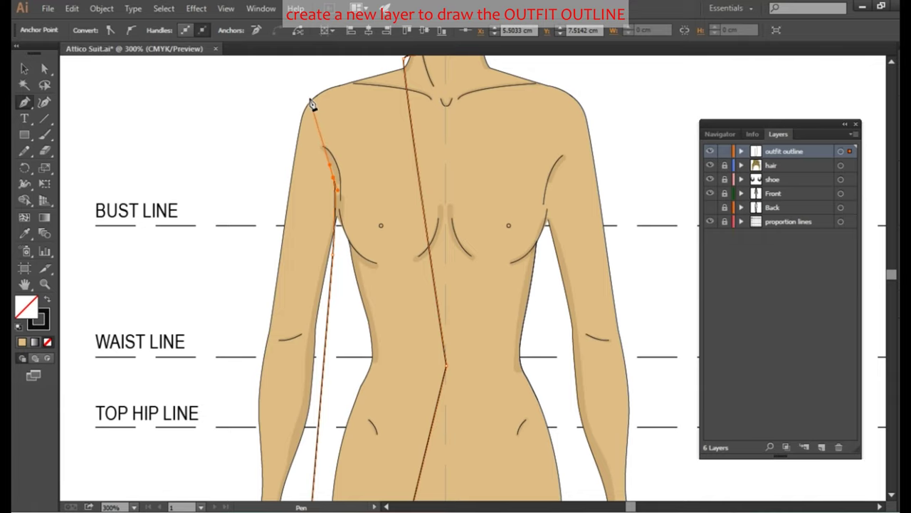
{"action": "left_click", "coordinate": [310, 100]}
{"action": "scroll", "coordinate": [312, 107], "scroll_direction": "up", "scroll_amount": 2}
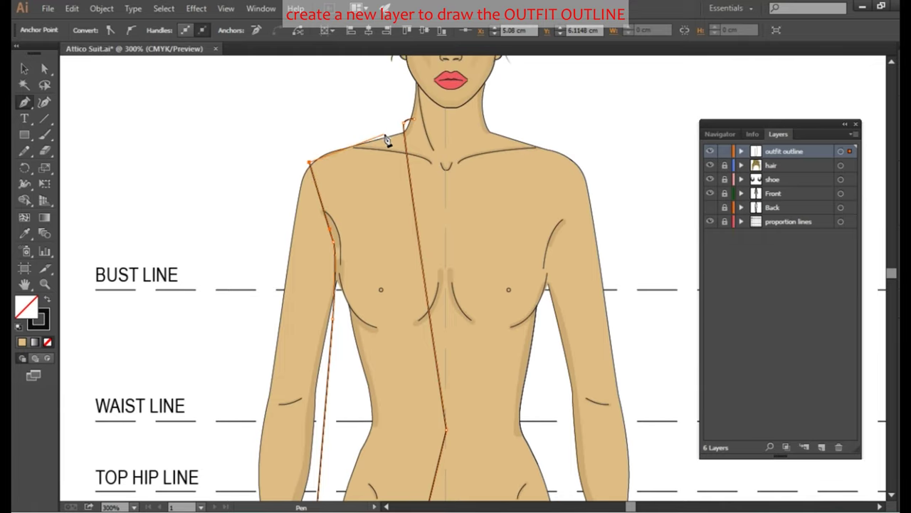
{"action": "key", "text": "ctrl+z"}
{"action": "left_click", "coordinate": [407, 130]}
Raise the shoulder corner slightly and round the armpit point into a smooth curve
{"action": "key", "text": "a"}
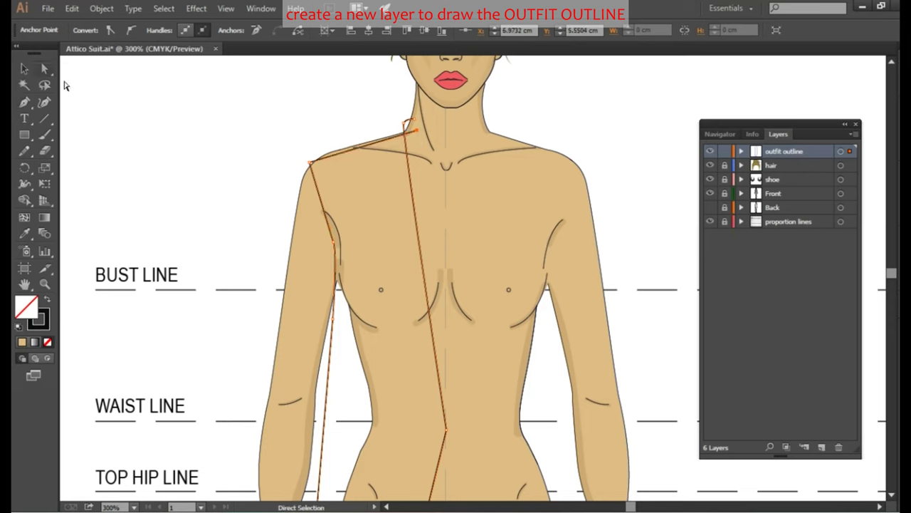
{"action": "left_click", "coordinate": [309, 164]}
{"action": "left_click_drag", "start_coordinate": [309, 164], "coordinate": [310, 158]}
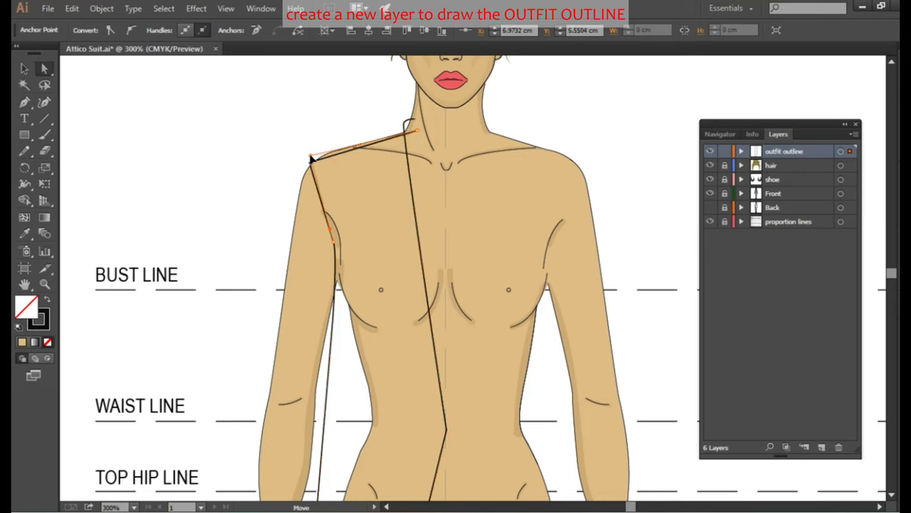
{"action": "left_click_drag", "start_coordinate": [25, 102], "coordinate": [82, 147]}
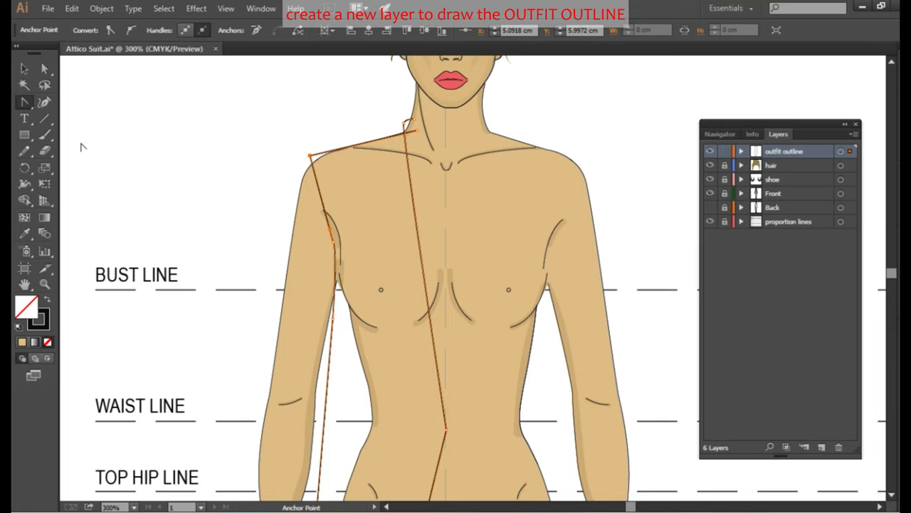
{"action": "left_click_drag", "start_coordinate": [331, 235], "coordinate": [331, 218]}
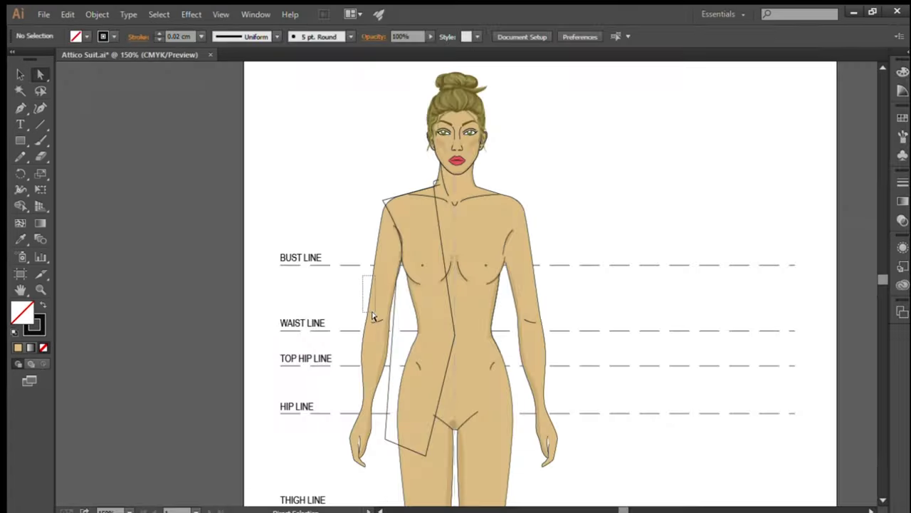
{"action": "left_click_drag", "start_coordinate": [382, 325], "coordinate": [393, 461]}
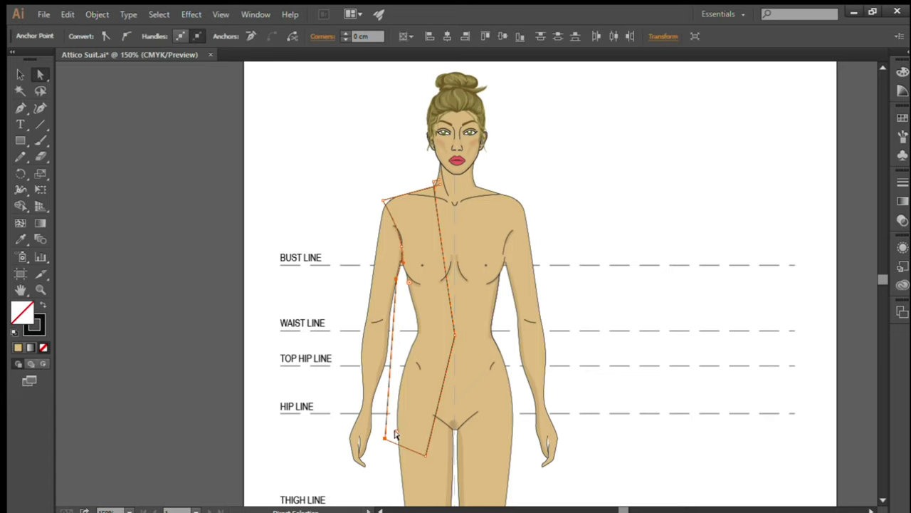
Shift the side seam slightly outward and draw the lapel line from the neck down to the chest
{"action": "left_click_drag", "start_coordinate": [385, 377], "coordinate": [381, 381]}
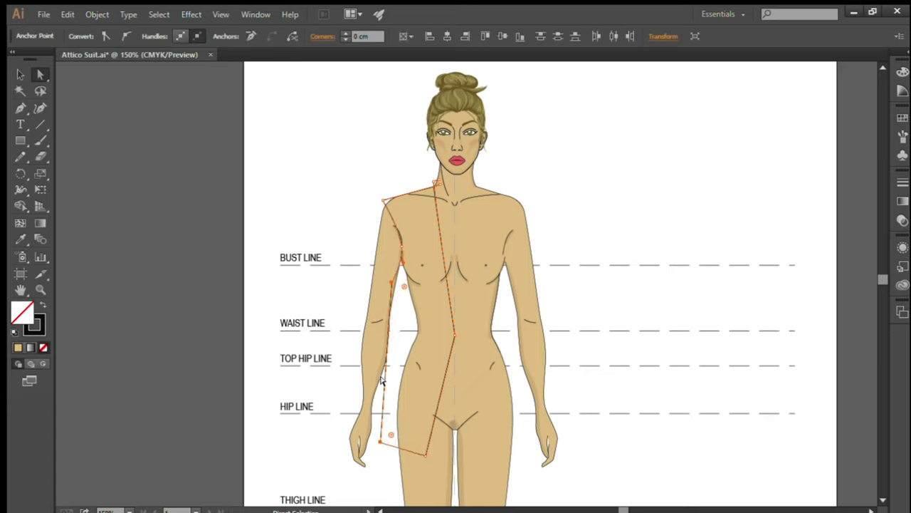
{"action": "left_click", "coordinate": [441, 222]}
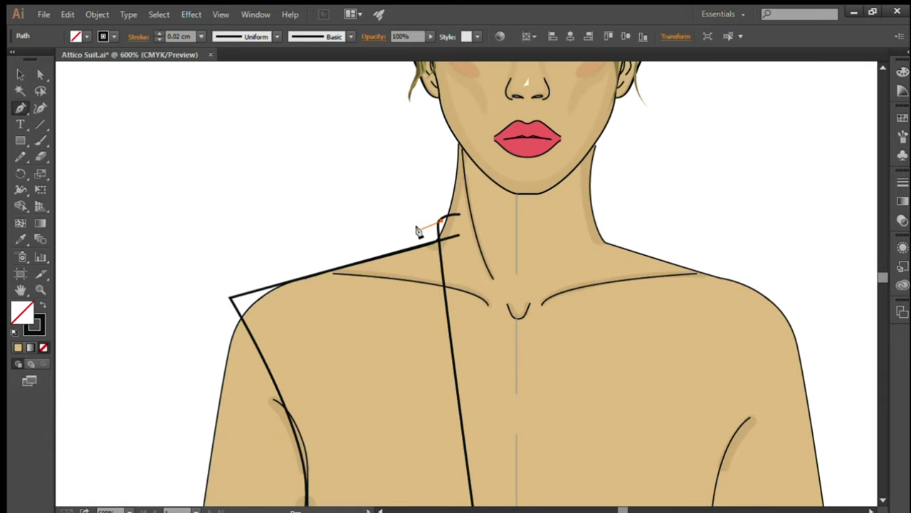
{"action": "left_click_drag", "start_coordinate": [391, 252], "coordinate": [382, 366]}
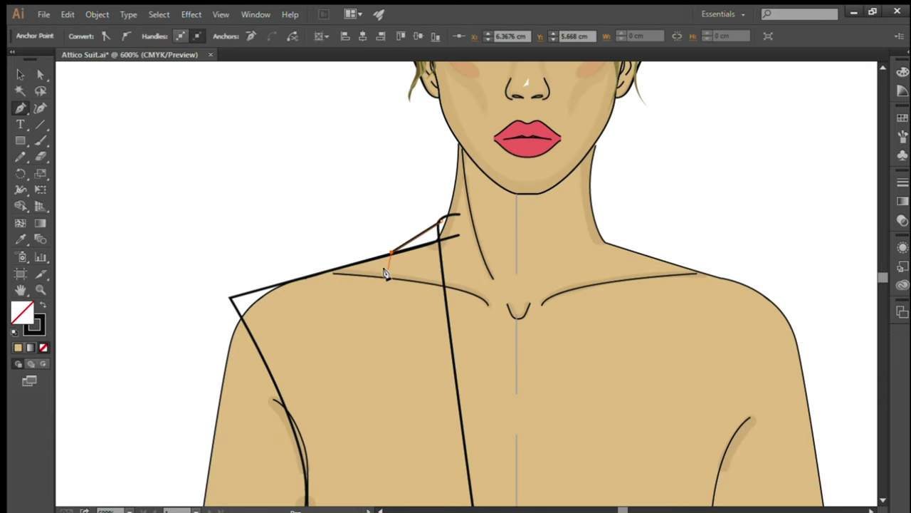
{"action": "left_click", "coordinate": [382, 366]}
{"action": "left_click", "coordinate": [455, 380]}
{"action": "key", "text": "ctrl+minus"}
Add the collar piece with its notch corner and curve the lapel edge down to the waist
{"action": "left_click", "coordinate": [461, 208]}
{"action": "left_click", "coordinate": [430, 237]}
{"action": "left_click_drag", "start_coordinate": [496, 470], "coordinate": [500, 480]}
{"action": "key", "text": "a"}
{"action": "left_click", "coordinate": [425, 235]}
{"action": "key", "text": "ctrl+h"}
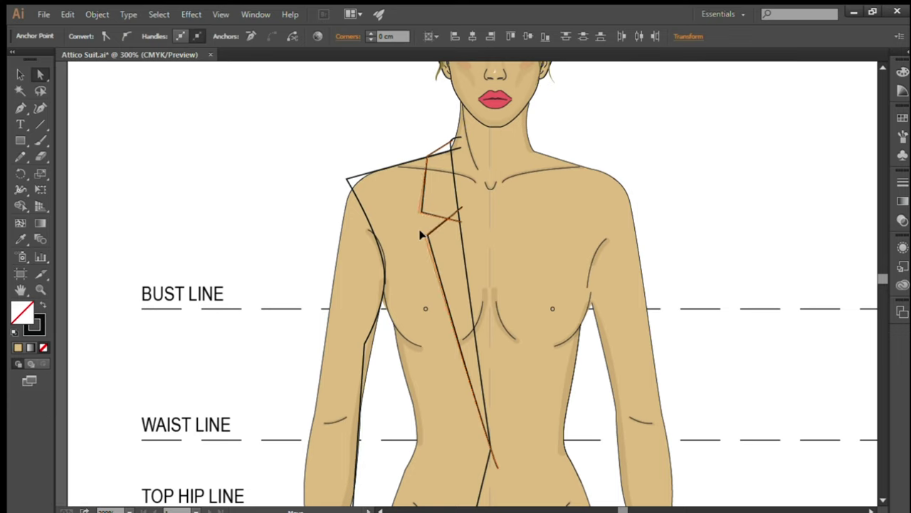
{"action": "left_click", "coordinate": [369, 131]}
Tidy the shoulder segment, shoulder corner and armhole curve points
{"action": "key", "text": "p"}
{"action": "key", "text": "shift+c"}
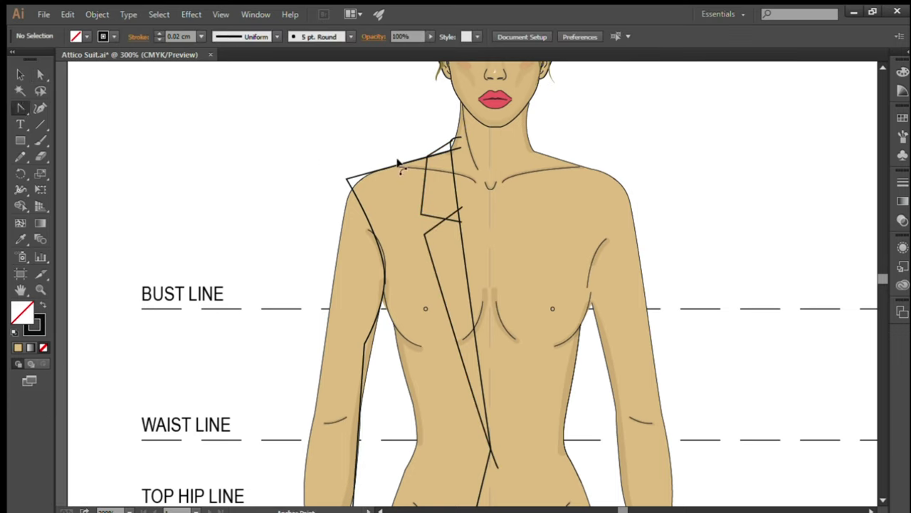
{"action": "left_click", "coordinate": [400, 159]}
{"action": "left_click", "coordinate": [41, 74]}
{"action": "left_click", "coordinate": [419, 156]}
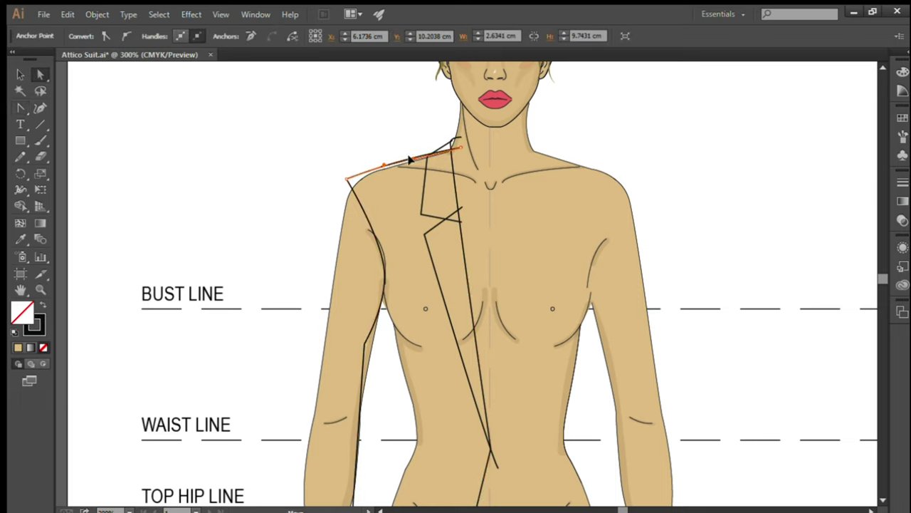
{"action": "left_click", "coordinate": [348, 180]}
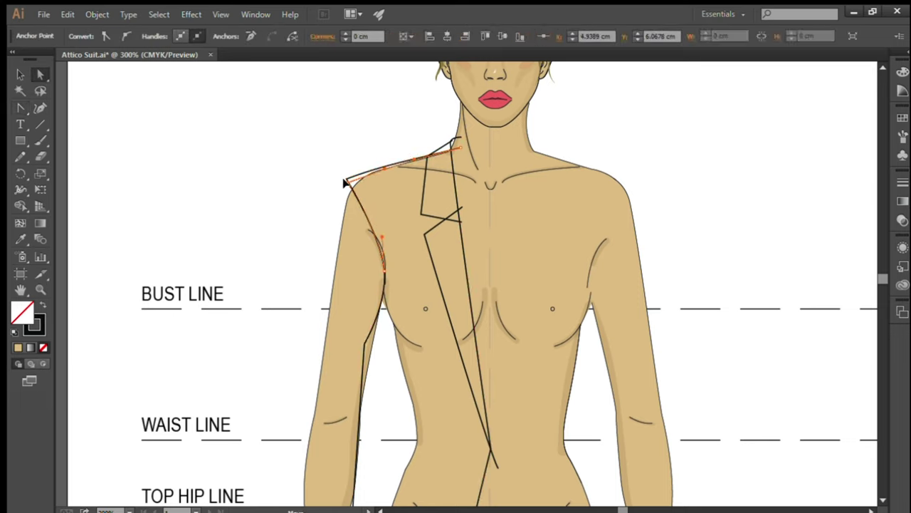
{"action": "left_click", "coordinate": [364, 174]}
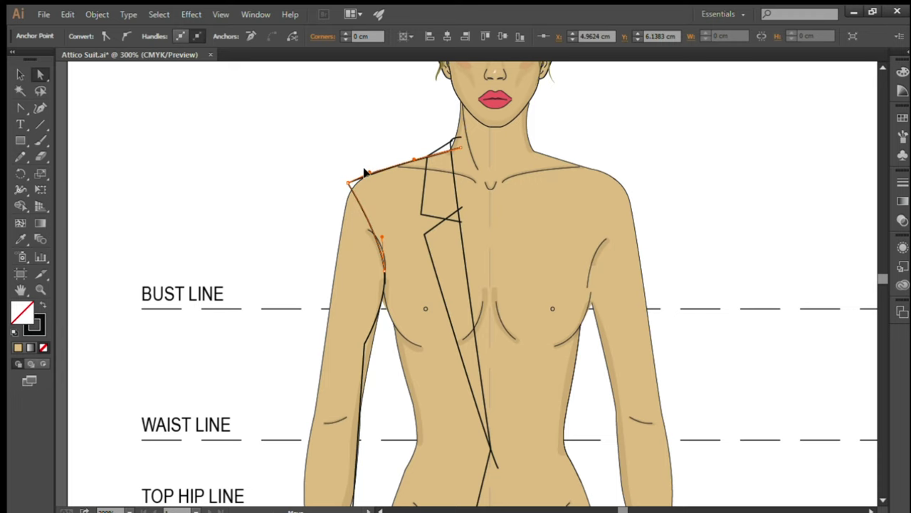
Start the sleeve at the shoulder corner, drawing its outer edge down to the waist
{"action": "key", "text": "ctrl+minus"}
{"action": "key", "text": "p"}
{"action": "left_click", "coordinate": [388, 143]}
{"action": "left_click", "coordinate": [358, 306]}
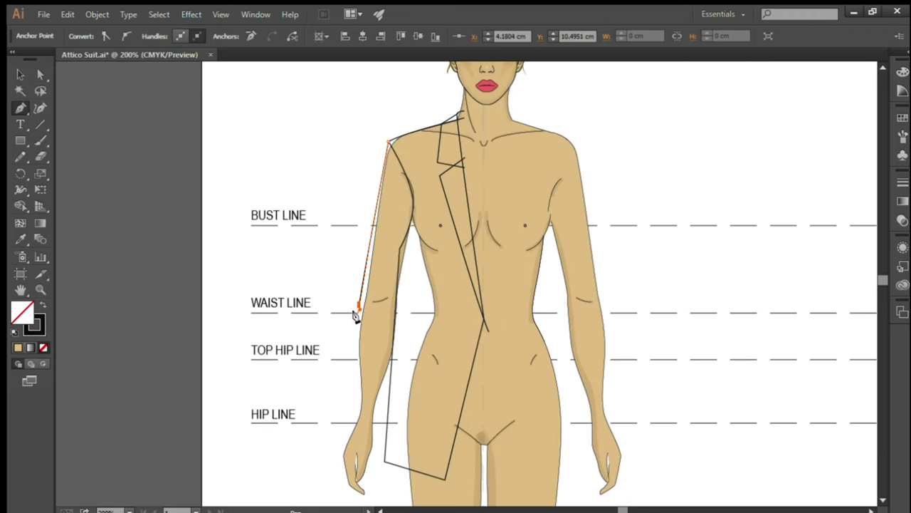
Extend the sleeve to the hip line and curve its inner edge around the armpit
{"action": "left_click_drag", "start_coordinate": [344, 423], "coordinate": [364, 427]}
{"action": "key", "text": "a"}
{"action": "left_click", "coordinate": [416, 201]}
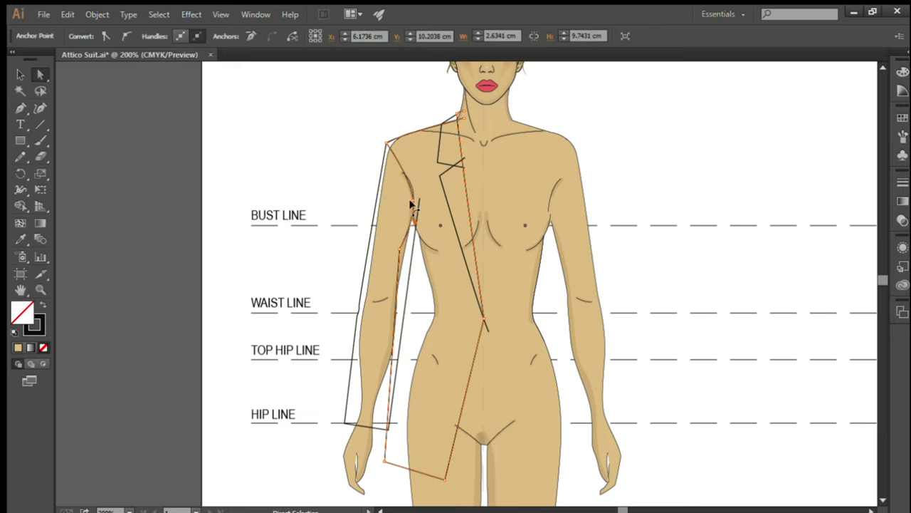
{"action": "left_click", "coordinate": [412, 204]}
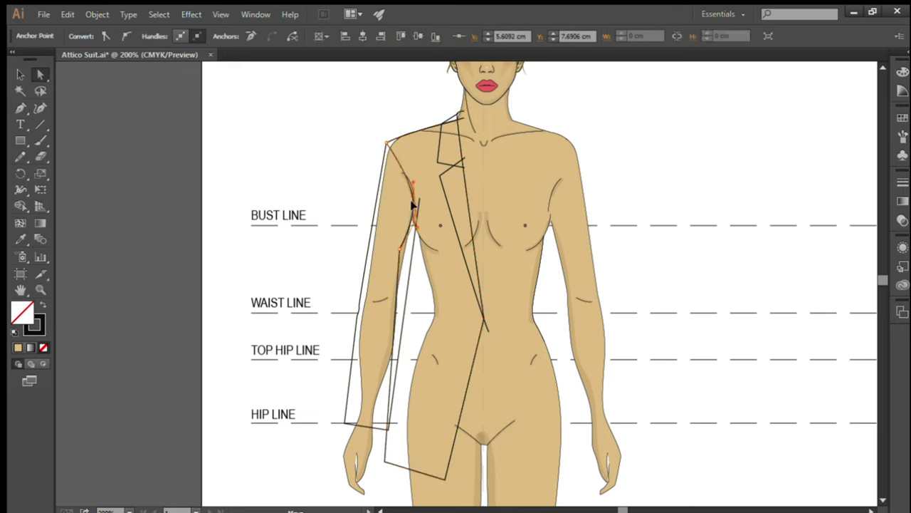
{"action": "left_click", "coordinate": [382, 206], "text": "shift"}
{"action": "left_click", "coordinate": [19, 106]}
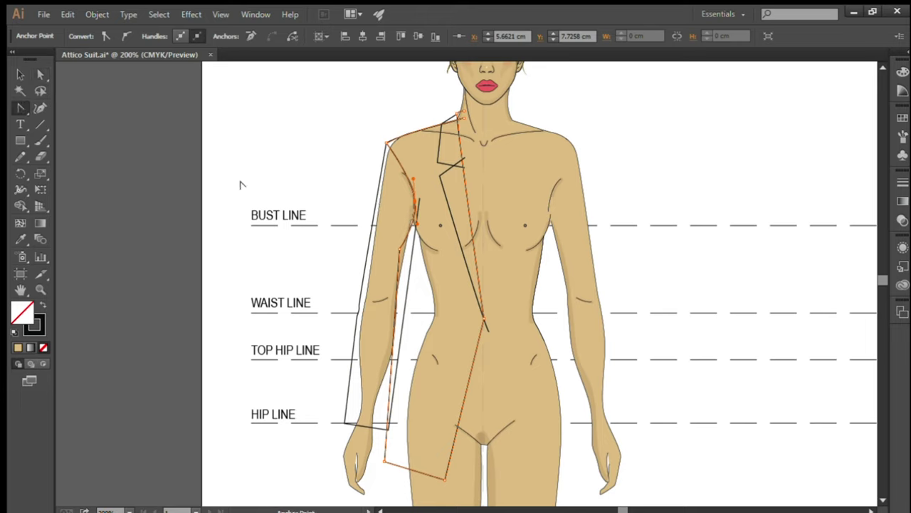
{"action": "left_click_drag", "start_coordinate": [412, 204], "coordinate": [411, 175]}
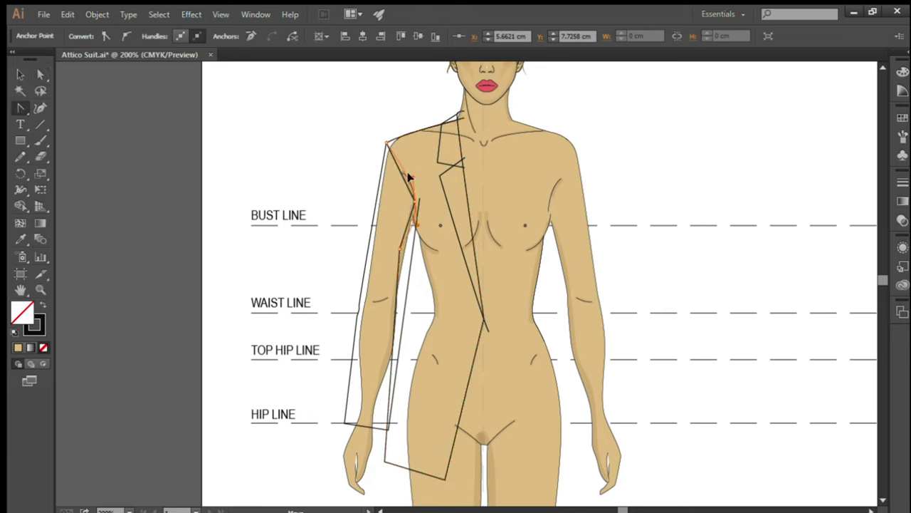
Nudge the sleeve's inner edge toward the body and shift the hem's lower corner slightly left
{"action": "key", "text": "a"}
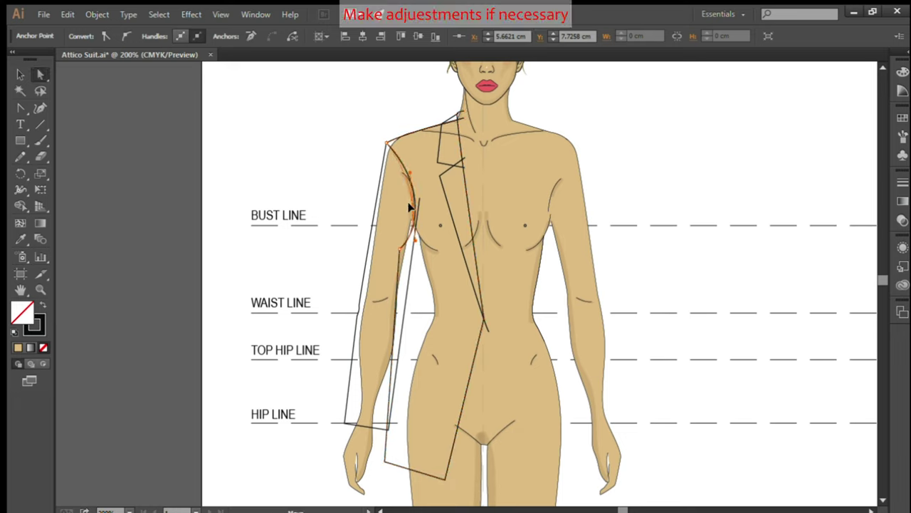
{"action": "left_click", "coordinate": [400, 255]}
{"action": "left_click_drag", "start_coordinate": [400, 255], "coordinate": [402, 248]}
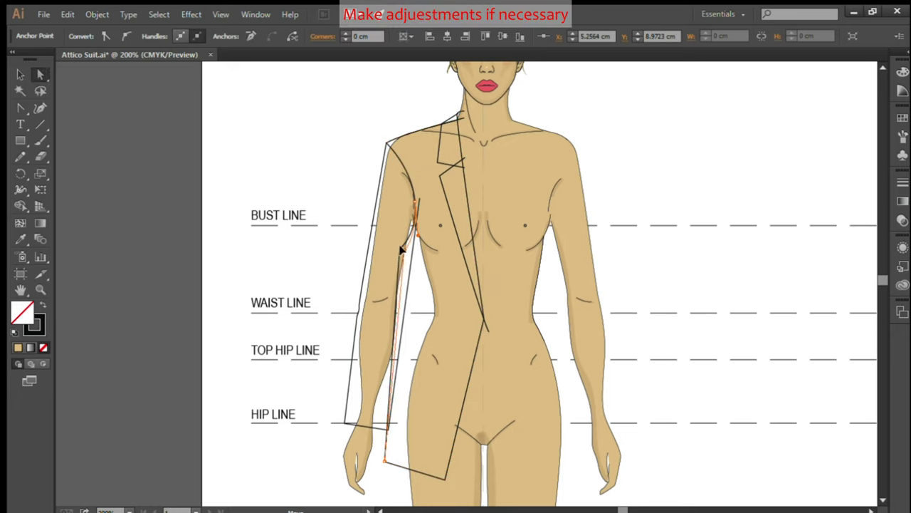
{"action": "left_click", "coordinate": [418, 199]}
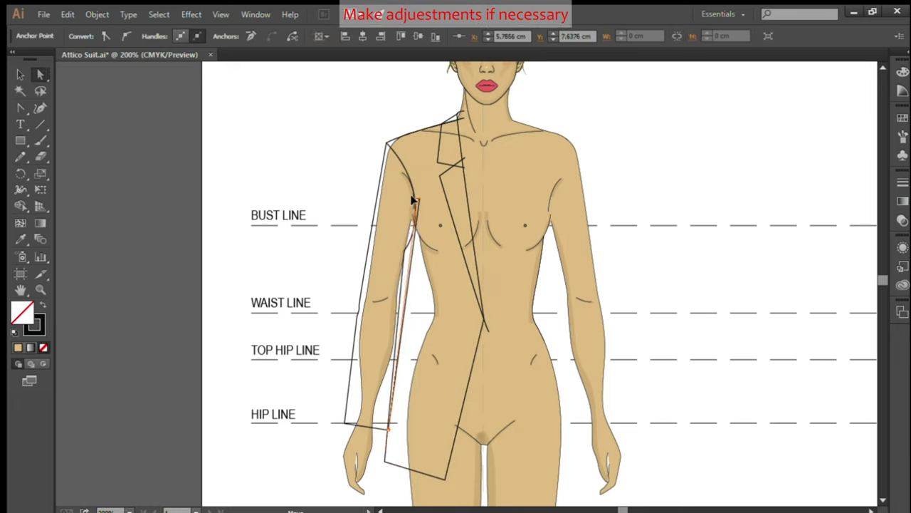
{"action": "left_click", "coordinate": [341, 420]}
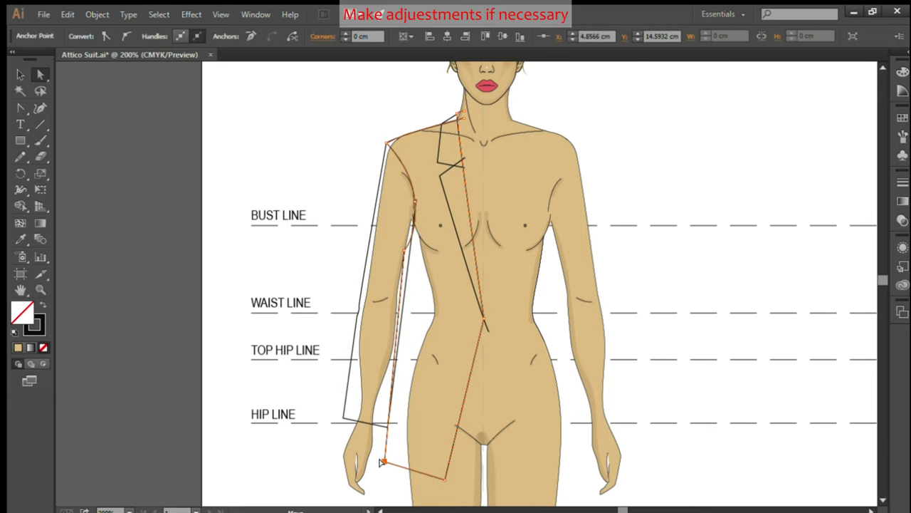
{"action": "left_click_drag", "start_coordinate": [384, 459], "coordinate": [375, 460]}
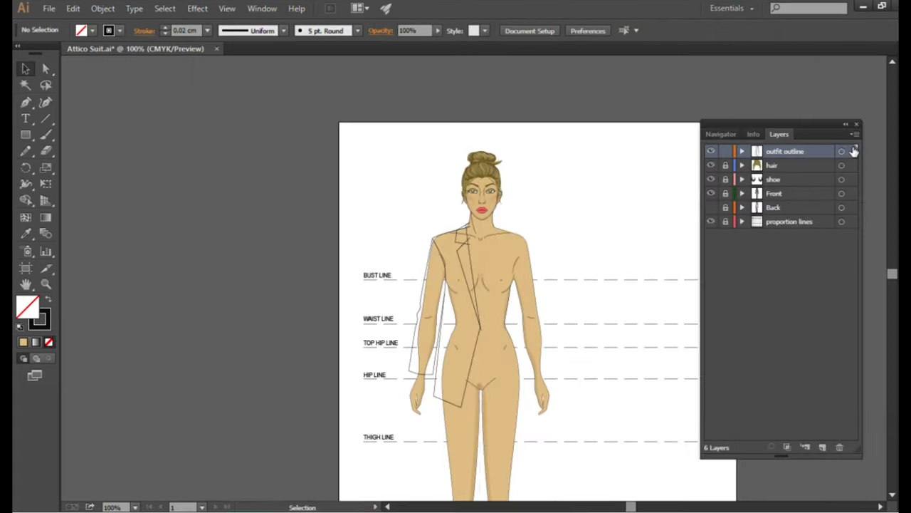
{"action": "left_click", "coordinate": [853, 151]}
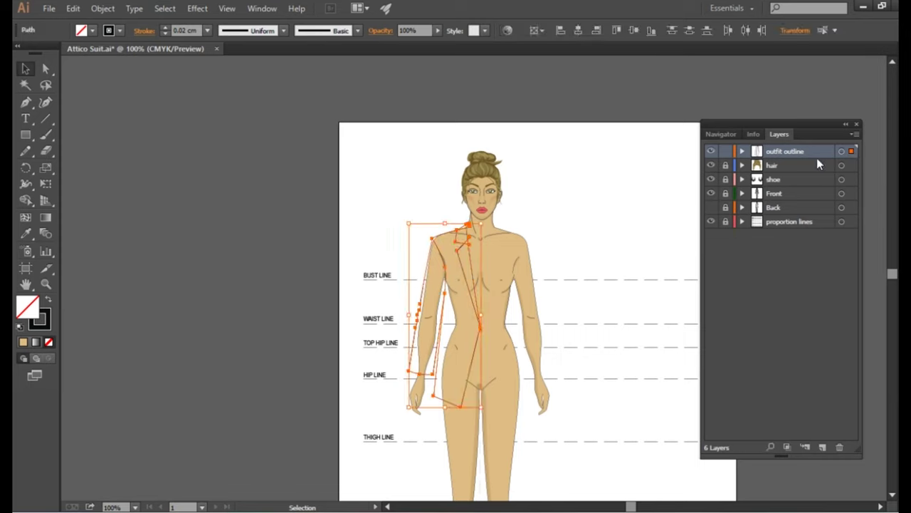
Reflect a vertical copy of the jacket half and position it on the figure's right side
{"action": "right_click", "coordinate": [470, 347]}
{"action": "mouse_move", "coordinate": [517, 301]}
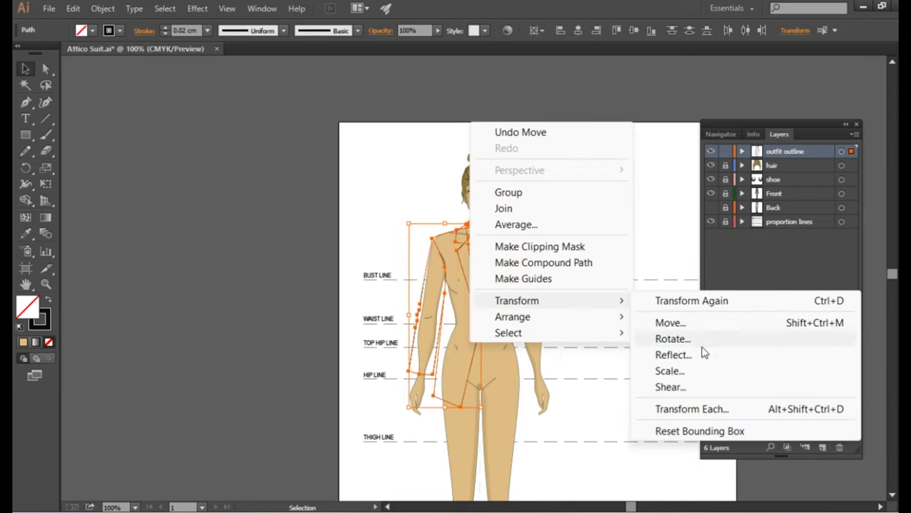
{"action": "left_click", "coordinate": [701, 355]}
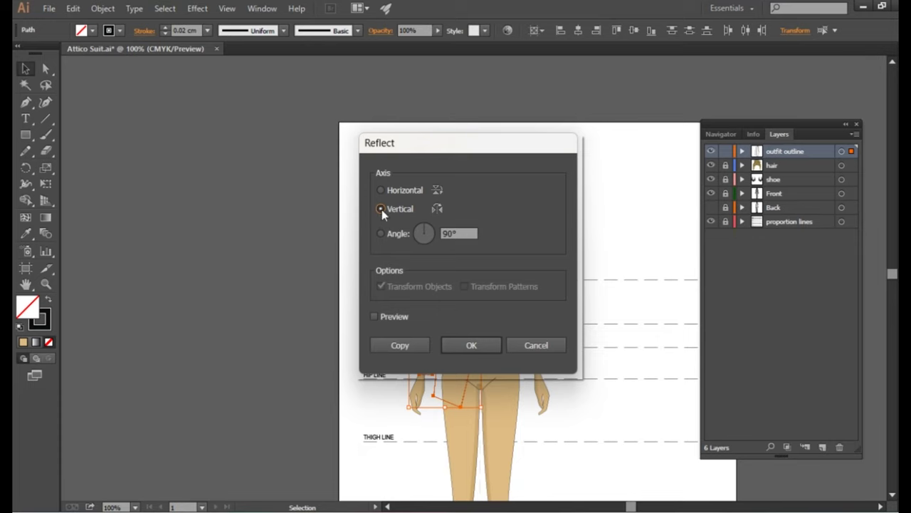
{"action": "left_click", "coordinate": [403, 346]}
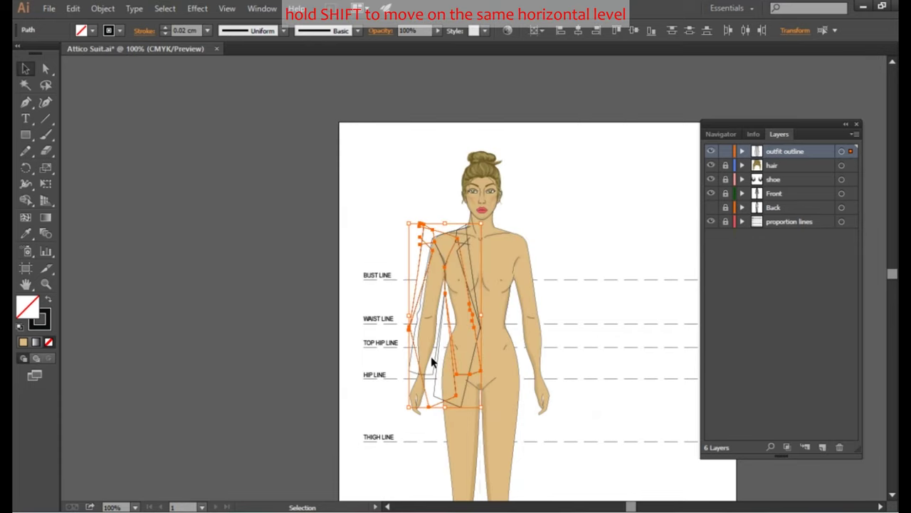
{"action": "left_click_drag", "start_coordinate": [456, 390], "coordinate": [528, 395]}
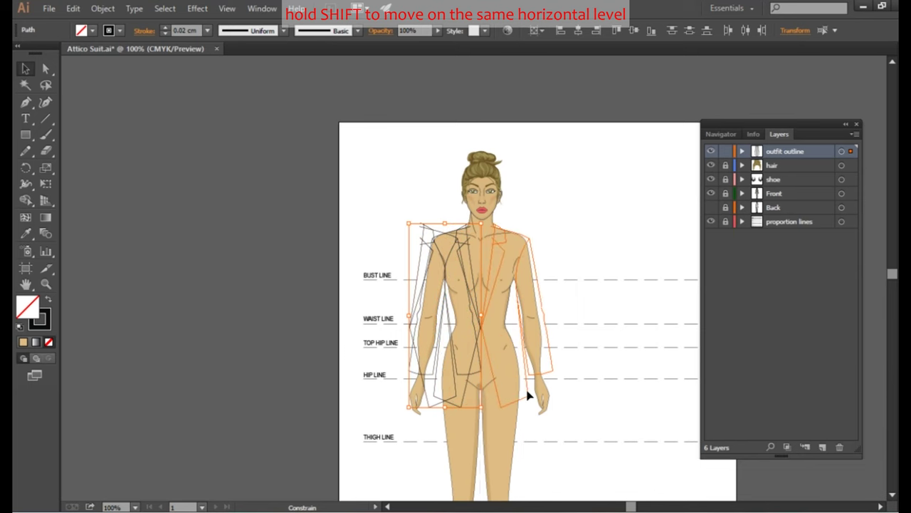
{"action": "key", "text": "ctrl+plus"}
{"action": "key", "text": "ctrl+plus"}
{"action": "key", "text": "ctrl+plus"}
{"action": "left_click_drag", "start_coordinate": [661, 290], "coordinate": [656, 291]}
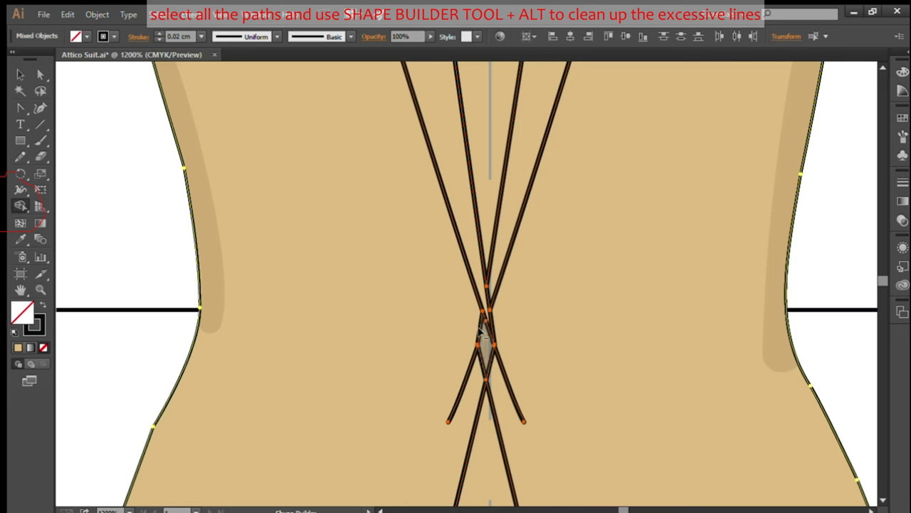
Delete the two stray line ends below the jacket's front crossing with Shape Builder
{"action": "left_click", "coordinate": [466, 377], "text": "alt"}
{"action": "left_click", "coordinate": [505, 380], "text": "alt"}
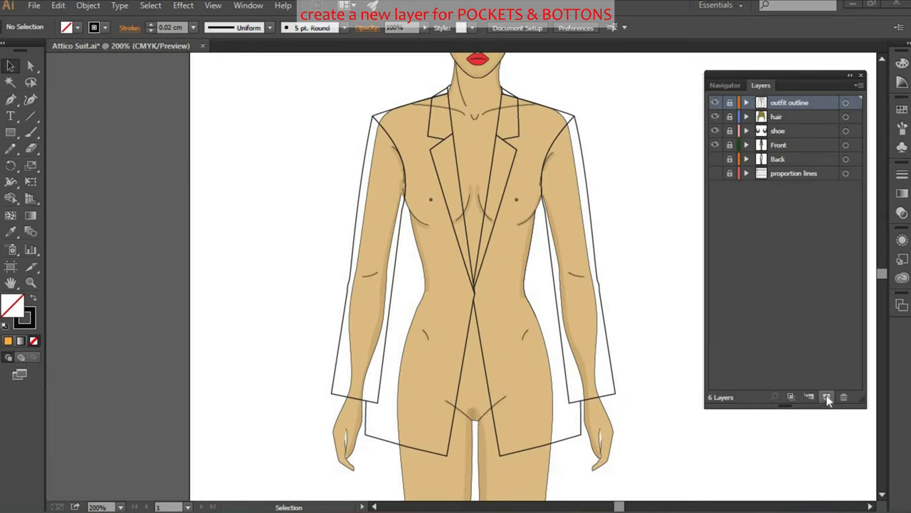
{"action": "key", "text": "ctrl+l"}
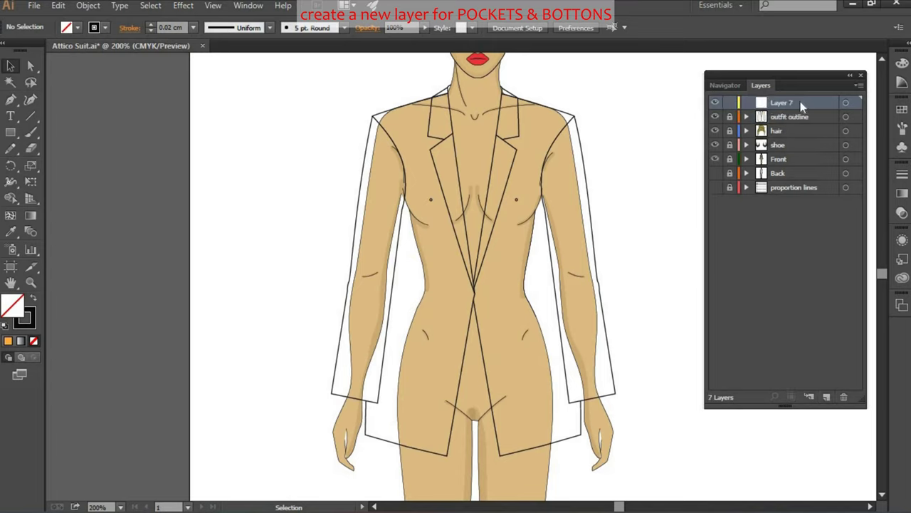
Rename the new layer 'pockets & botton' and give it the violet layer colour
{"action": "double_click", "coordinate": [784, 102]}
{"action": "type", "text": "pockets & botton"}
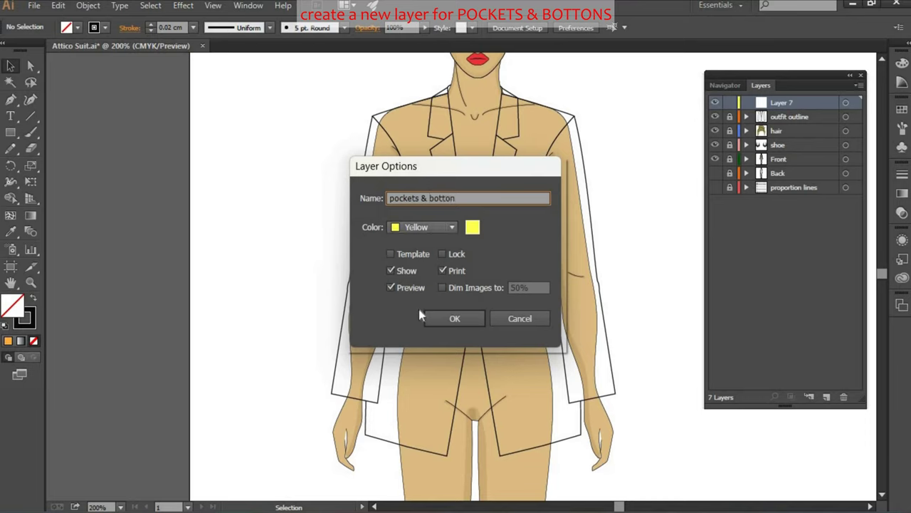
{"action": "left_click", "coordinate": [428, 226]}
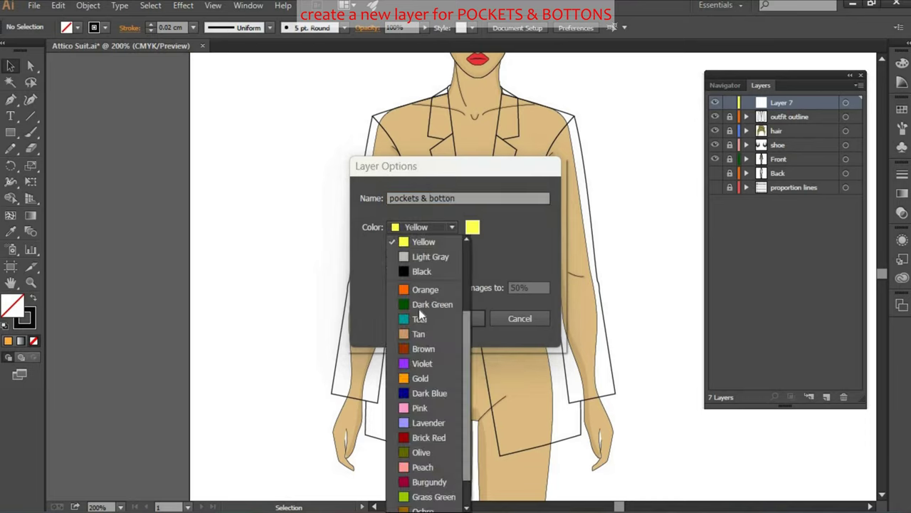
{"action": "left_click", "coordinate": [437, 360]}
{"action": "left_click", "coordinate": [464, 318]}
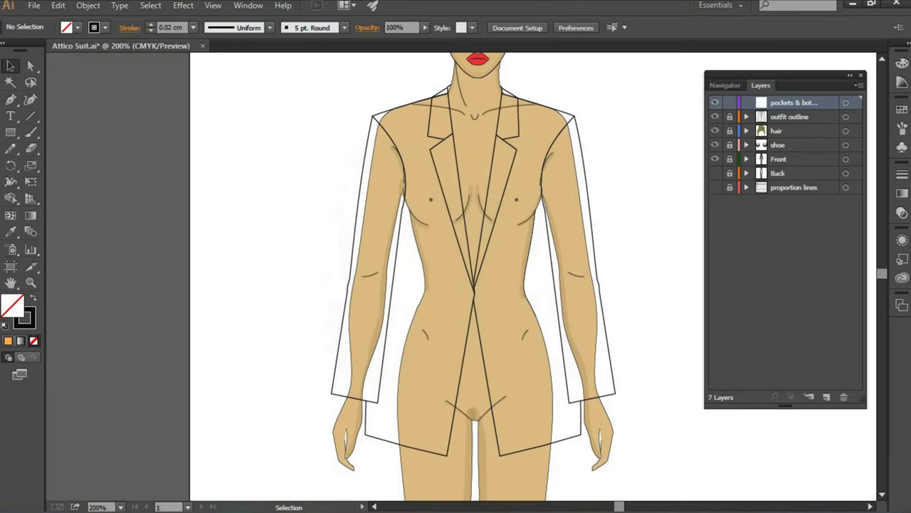
Draw a pocket rectangle on the left hip and round its bottom corners
{"action": "left_click", "coordinate": [10, 131]}
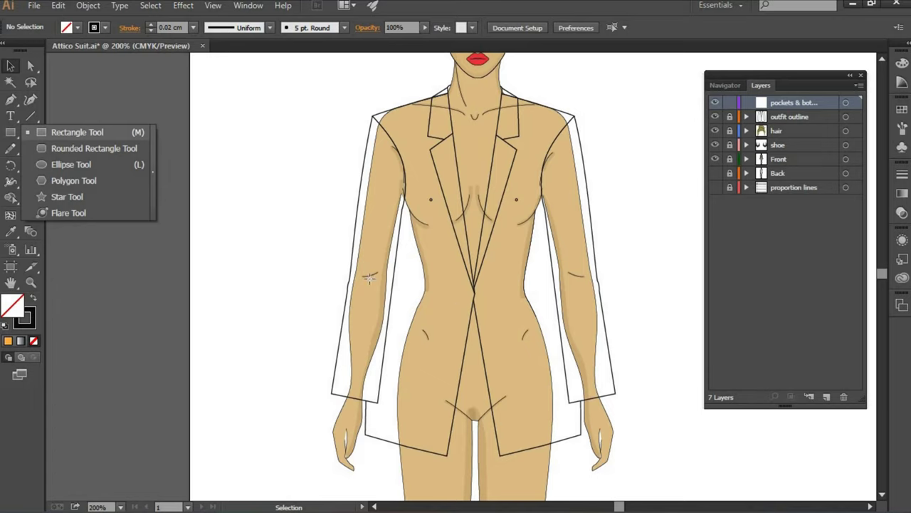
{"action": "left_click_drag", "start_coordinate": [384, 365], "coordinate": [430, 386]}
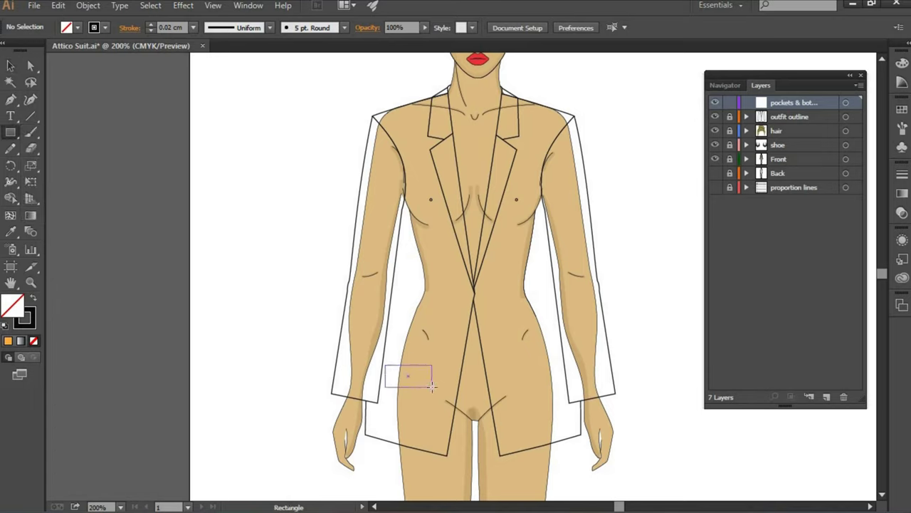
{"action": "key", "text": "a"}
{"action": "left_click", "coordinate": [389, 386]}
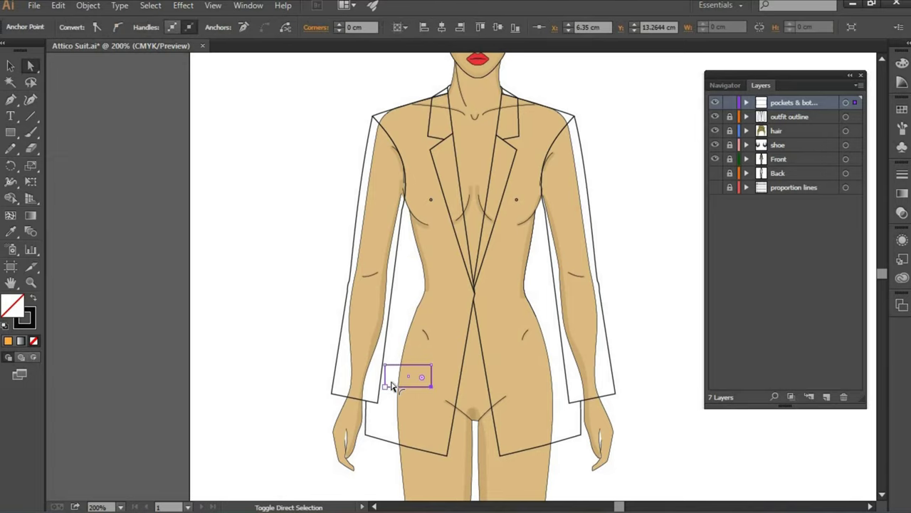
{"action": "left_click", "coordinate": [392, 385]}
{"action": "left_click_drag", "start_coordinate": [395, 379], "coordinate": [398, 381]}
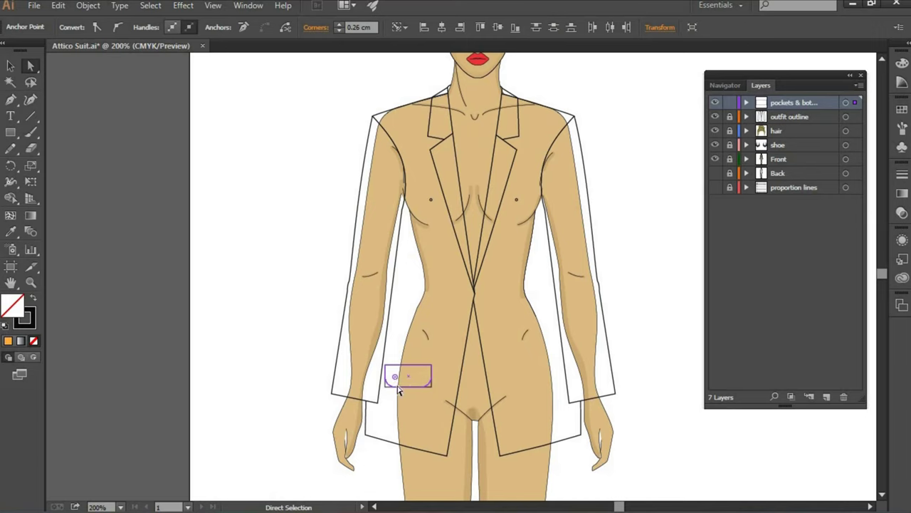
Reflect a copy of the pocket and move it across to the right hip
{"action": "left_click", "coordinate": [401, 386]}
{"action": "right_click", "coordinate": [420, 368]}
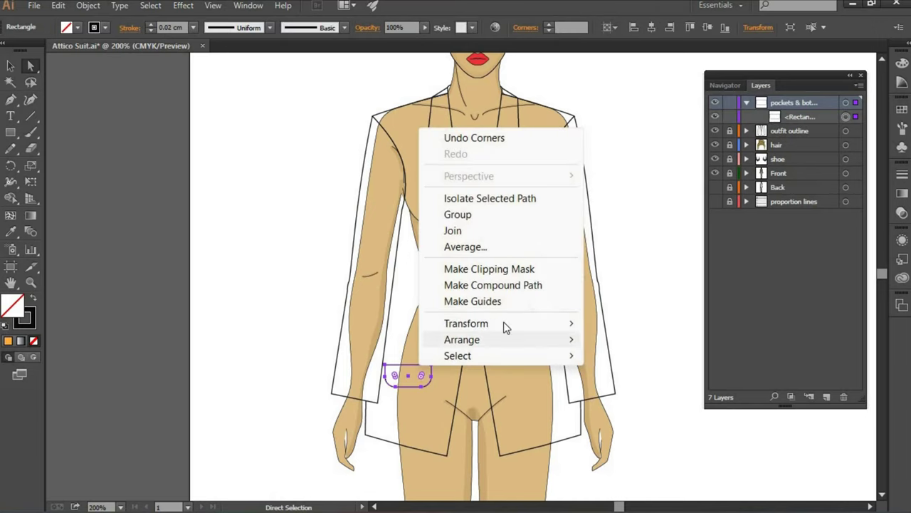
{"action": "mouse_move", "coordinate": [467, 323]}
{"action": "left_click", "coordinate": [626, 377]}
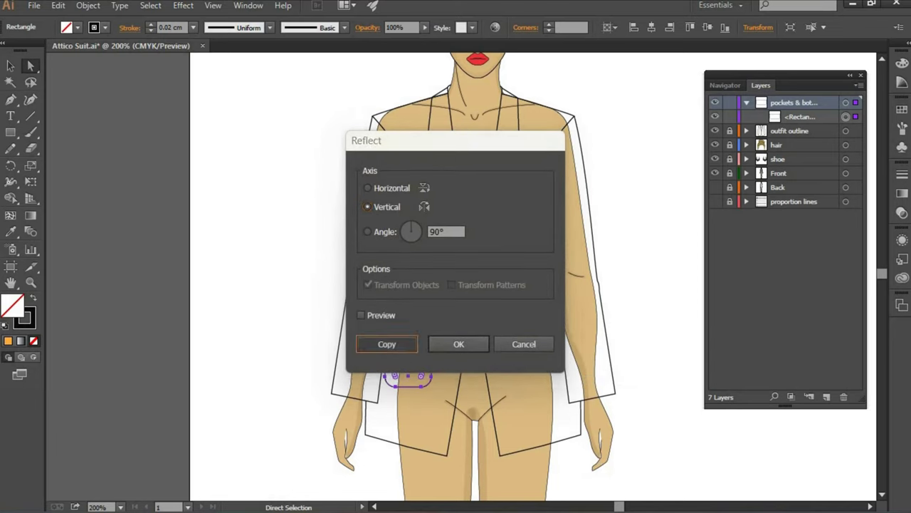
{"action": "left_click", "coordinate": [391, 344]}
{"action": "key", "text": "v"}
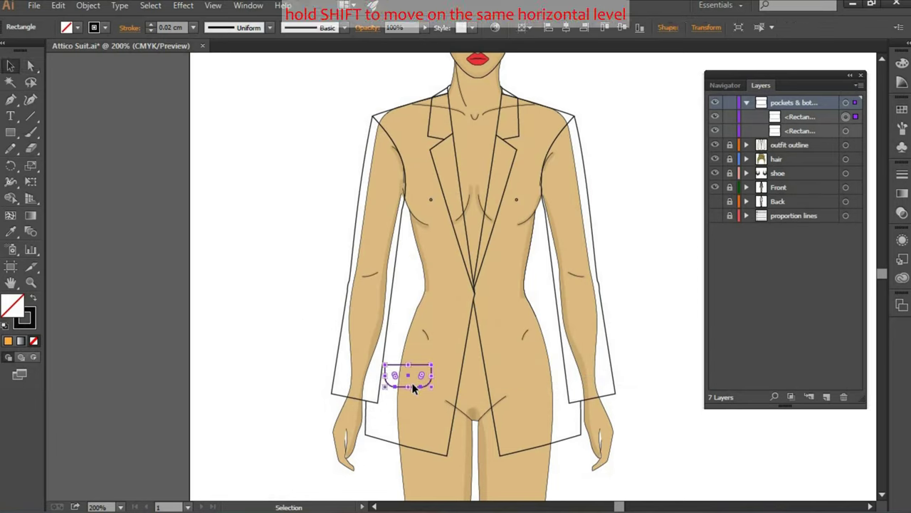
{"action": "mouse_move", "coordinate": [414, 377]}
{"action": "left_mouse_down"}
{"action": "mouse_move", "coordinate": [539, 378]}
{"action": "mouse_move", "coordinate": [521, 370]}
{"action": "left_mouse_up"}
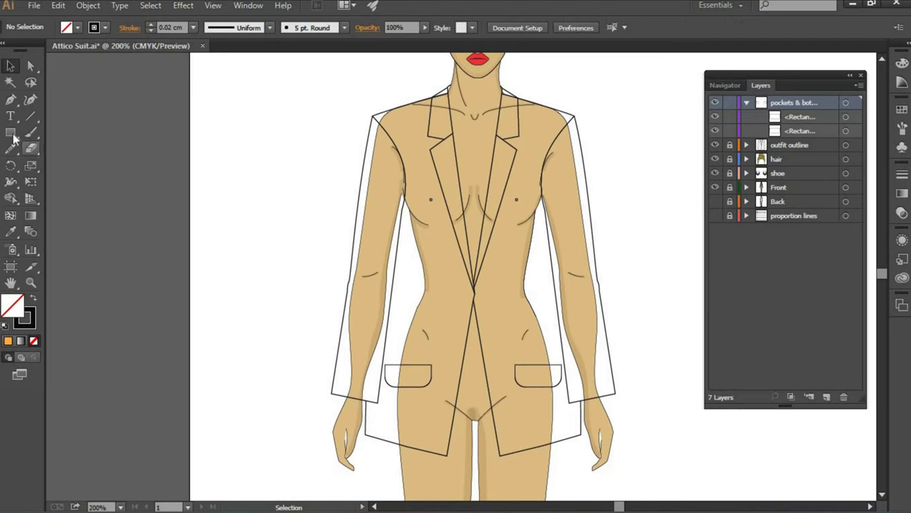
Draw a small chest rectangle and raise one corner to slant it into a welt pocket
{"action": "left_click", "coordinate": [13, 137]}
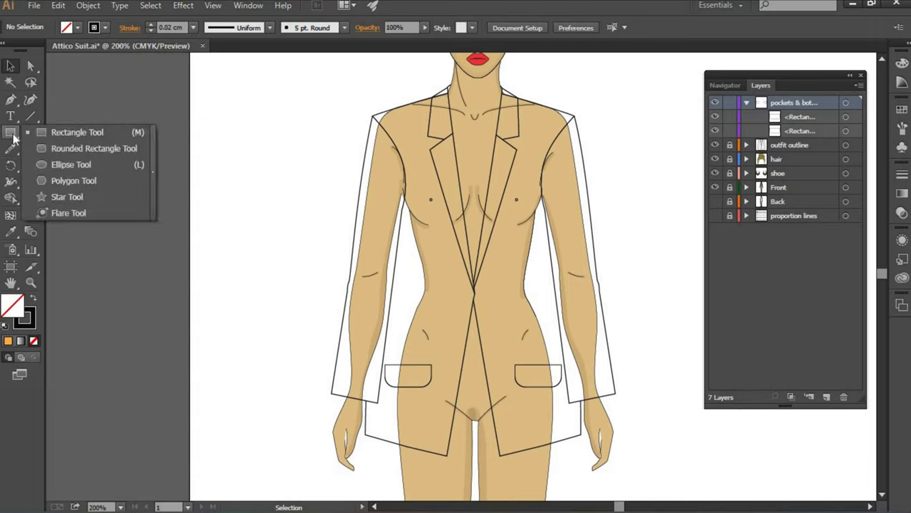
{"action": "left_click", "coordinate": [54, 136]}
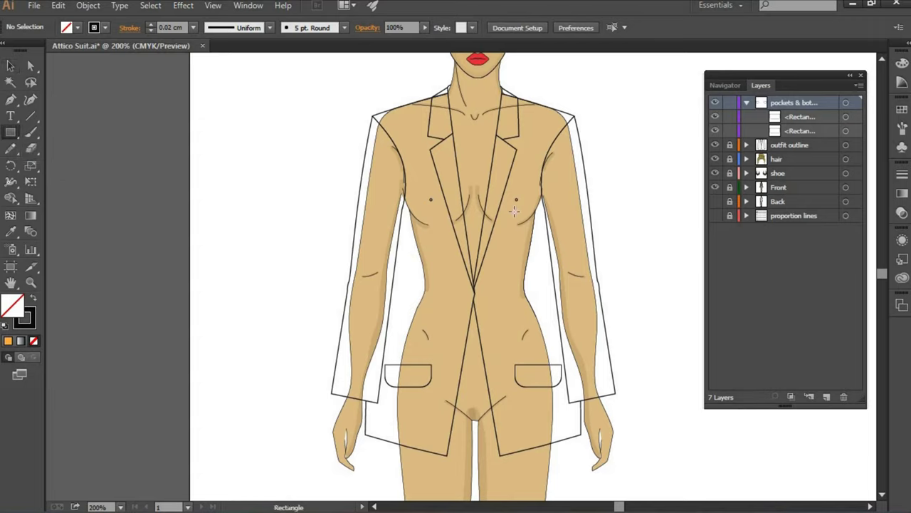
{"action": "left_click_drag", "start_coordinate": [507, 204], "coordinate": [536, 213]}
{"action": "key", "text": "a"}
{"action": "left_click", "coordinate": [542, 212]}
{"action": "left_click", "coordinate": [536, 205]}
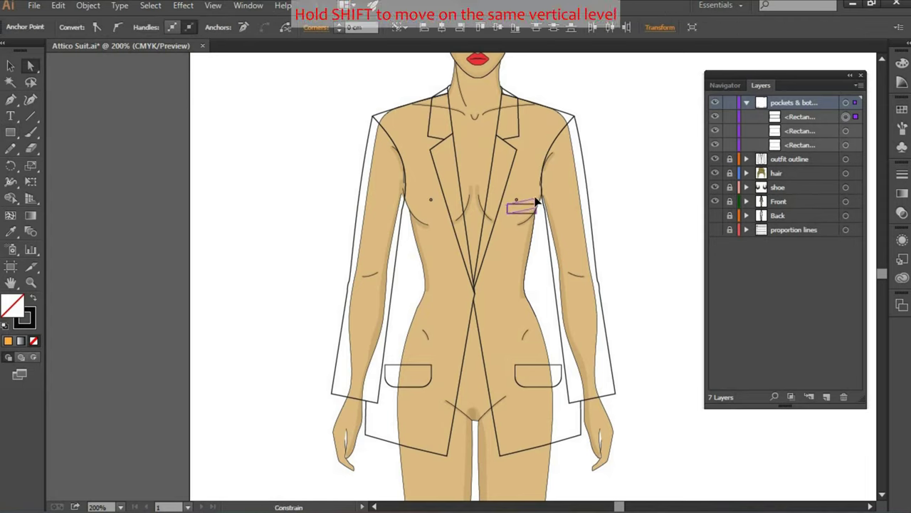
{"action": "left_click_drag", "start_coordinate": [536, 204], "coordinate": [536, 197]}
{"action": "key", "text": "v"}
{"action": "left_click", "coordinate": [299, 173]}
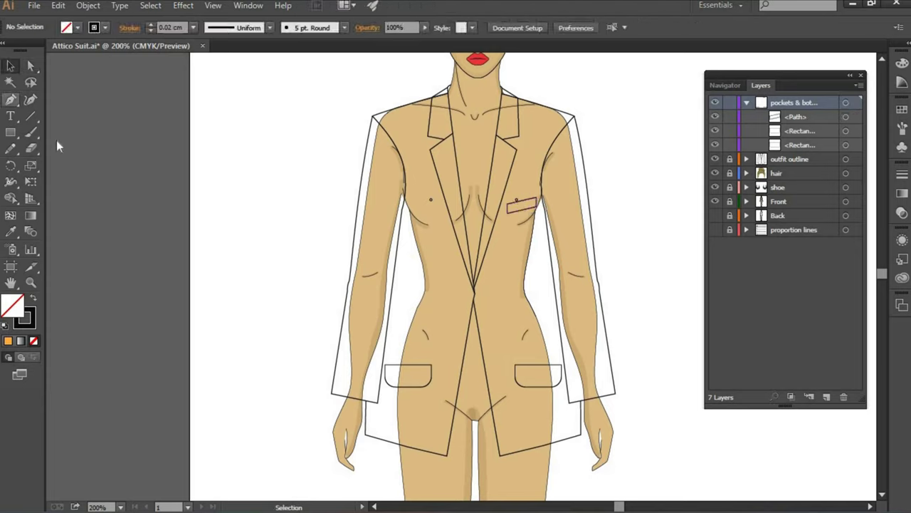
{"action": "left_click_drag", "start_coordinate": [10, 132], "coordinate": [66, 166]}
Draw a small black circular button at the waist closure and duplicate the outfit outline layer
{"action": "left_click", "coordinate": [66, 166]}
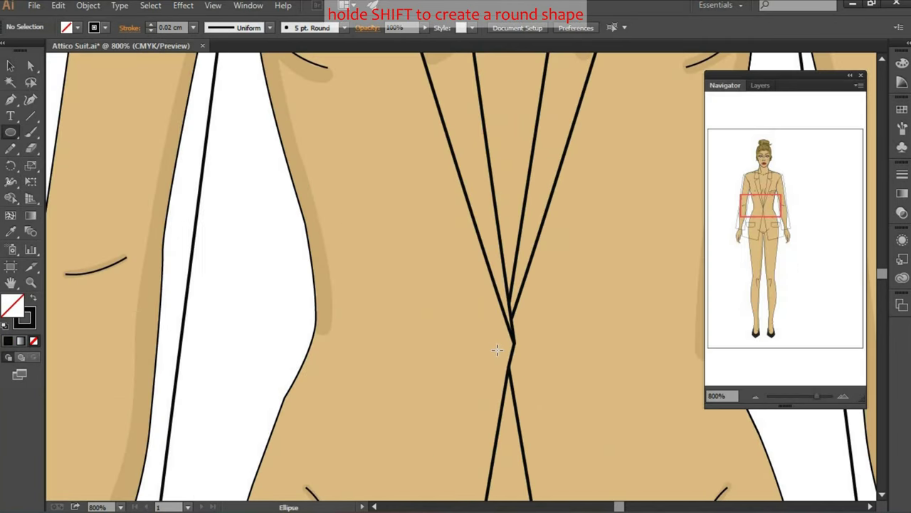
{"action": "left_click", "coordinate": [9, 66]}
{"action": "left_click", "coordinate": [32, 300]}
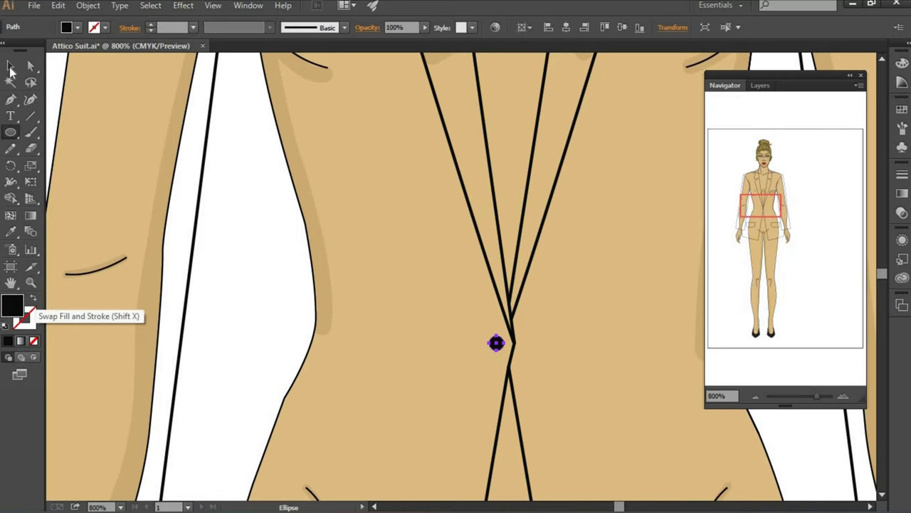
{"action": "left_click", "coordinate": [208, 174]}
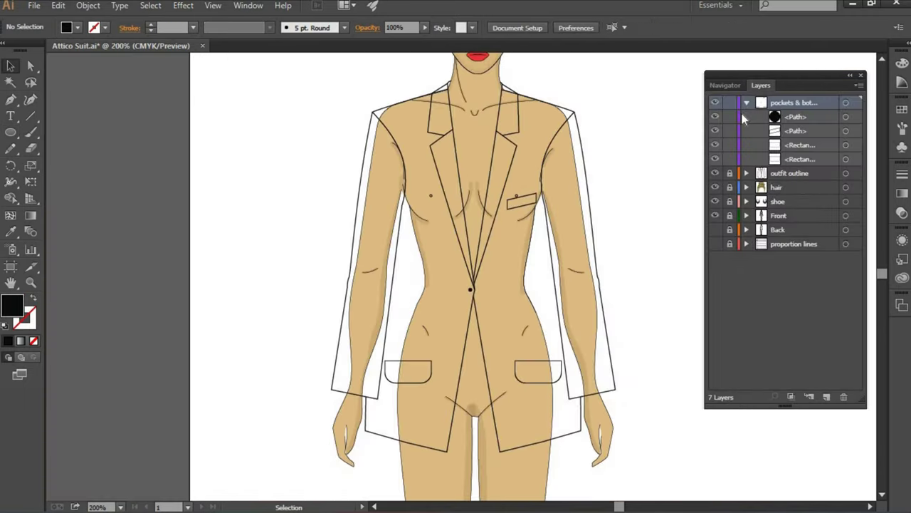
{"action": "left_click", "coordinate": [746, 102]}
{"action": "left_click_drag", "start_coordinate": [797, 117], "coordinate": [826, 396]}
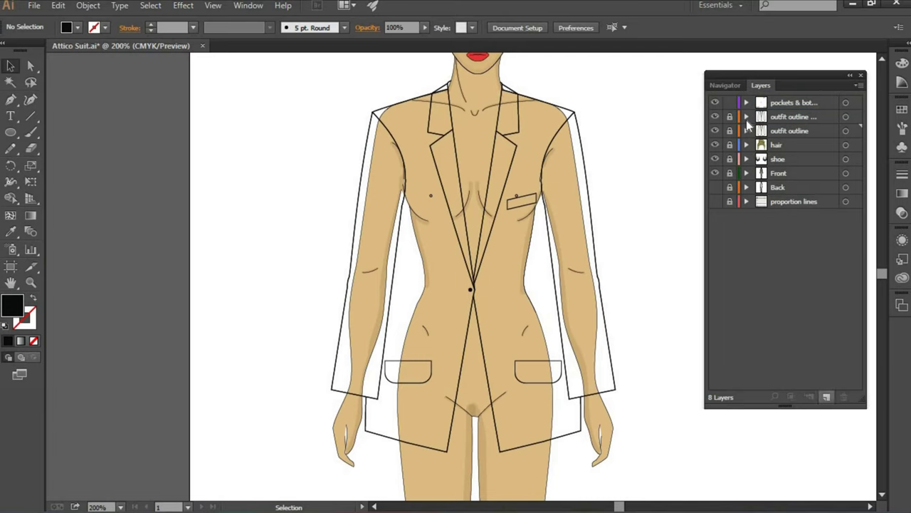
Unlock the copied layer and rename it 'outfit color' with a dark blue layer colour
{"action": "left_click", "coordinate": [729, 116]}
{"action": "double_click", "coordinate": [793, 117]}
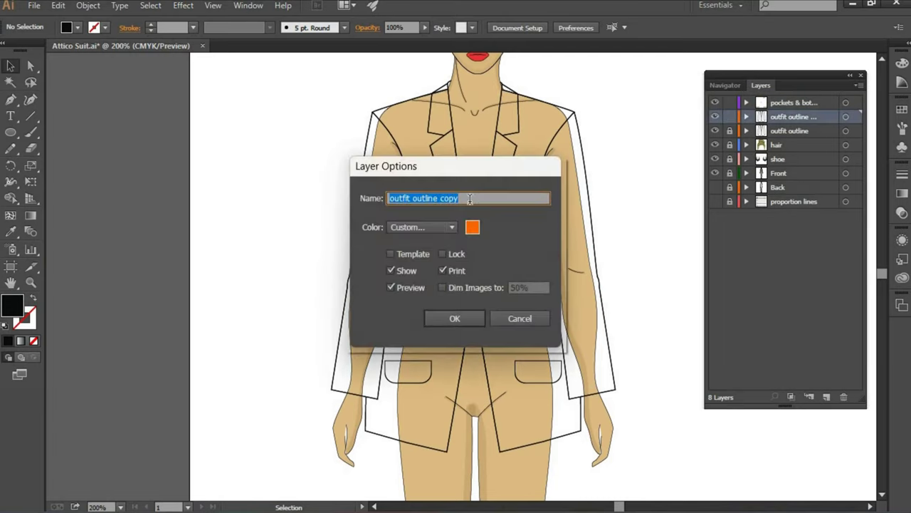
{"action": "left_click_drag", "start_coordinate": [413, 198], "coordinate": [625, 162]}
{"action": "type", "text": "colo"}
{"action": "left_click", "coordinate": [448, 227]}
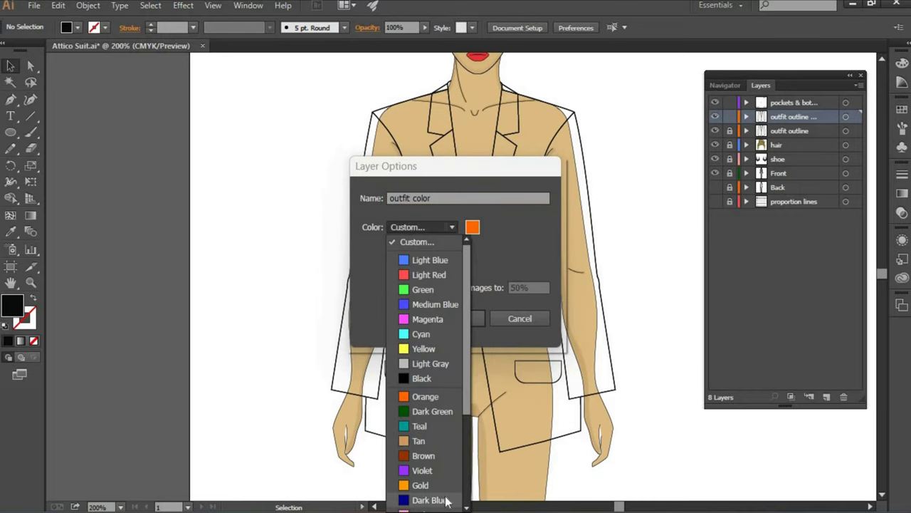
{"action": "left_click", "coordinate": [448, 498]}
{"action": "left_click", "coordinate": [456, 319]}
Shape Builder-fill both sleeves and both jacket panels with dark grey
{"action": "left_click", "coordinate": [846, 117]}
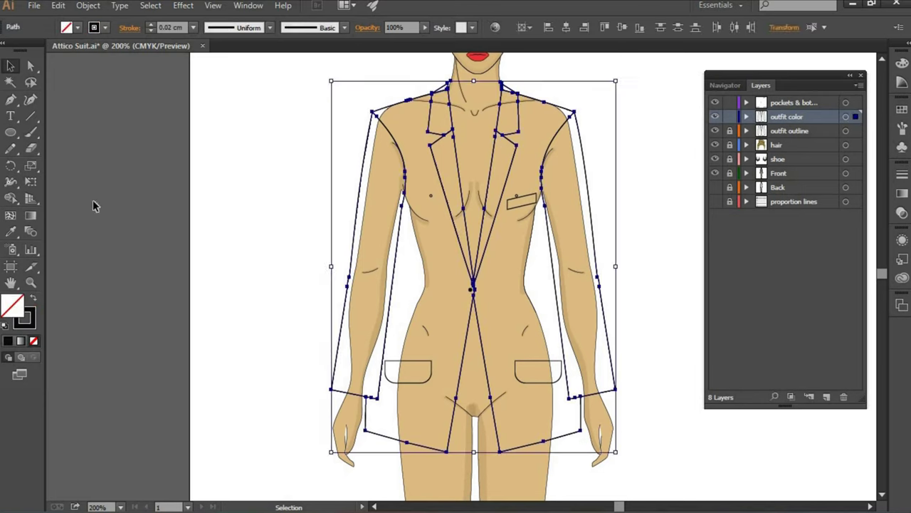
{"action": "left_click", "coordinate": [11, 198]}
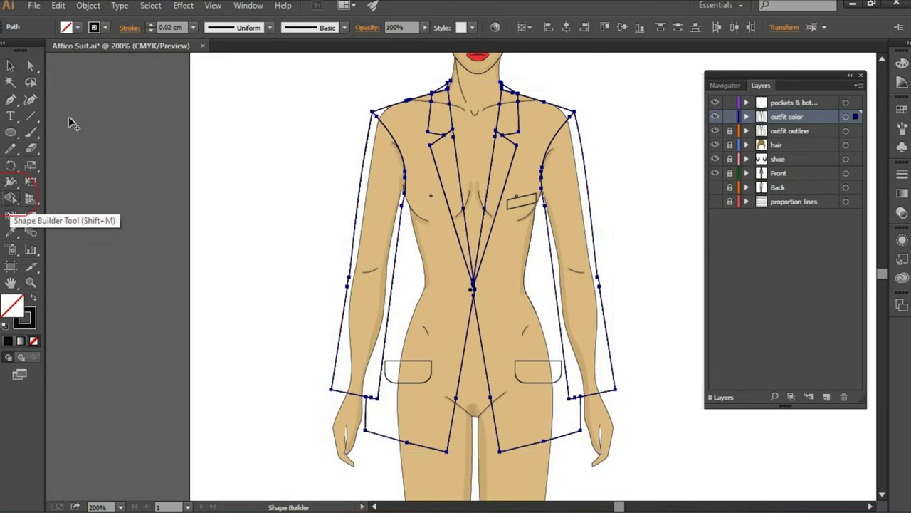
{"action": "left_click", "coordinate": [78, 29]}
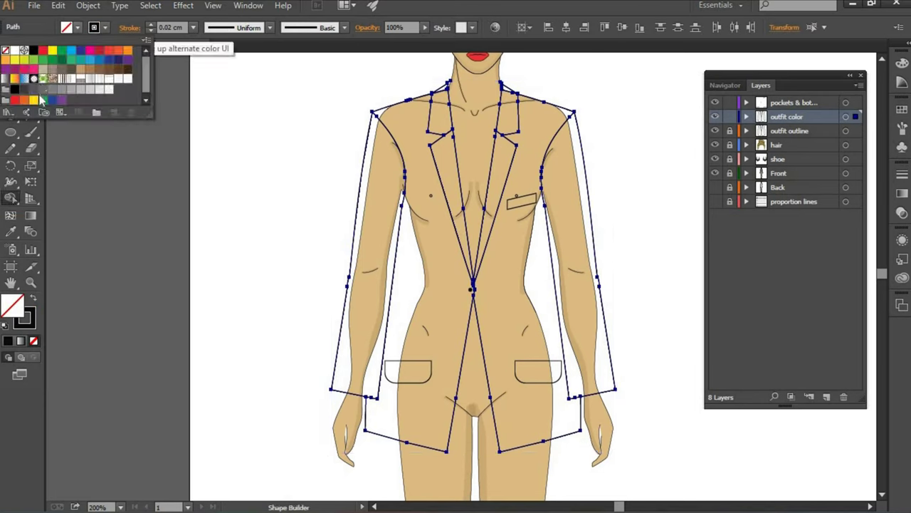
{"action": "left_click", "coordinate": [34, 89]}
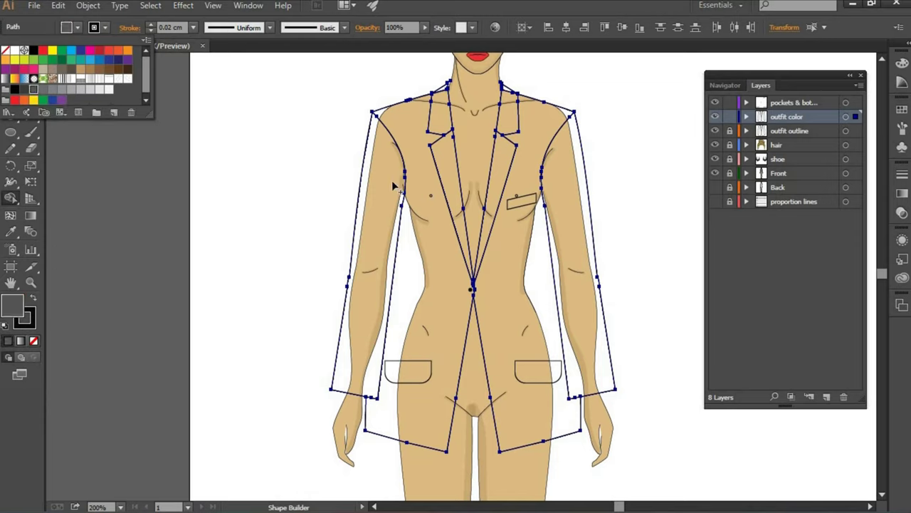
{"action": "left_click_drag", "start_coordinate": [392, 180], "coordinate": [425, 228]}
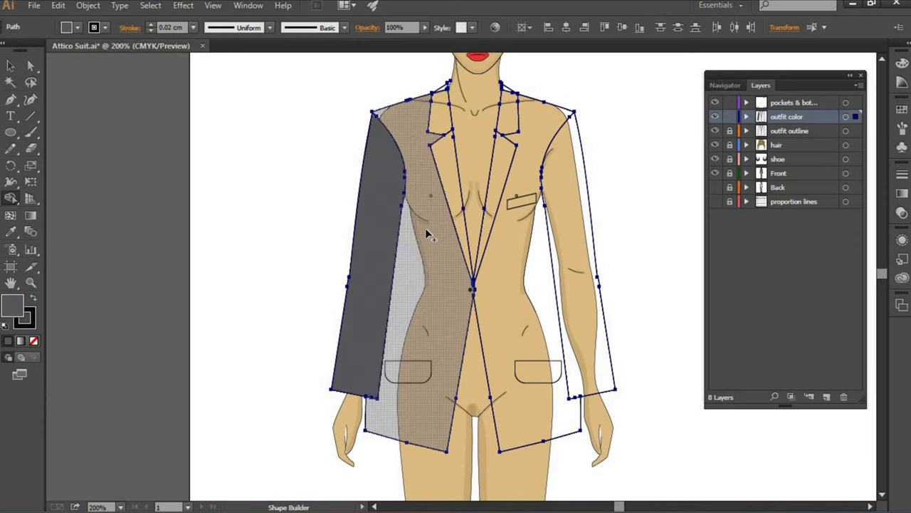
{"action": "left_click", "coordinate": [491, 247]}
{"action": "left_click", "coordinate": [566, 231]}
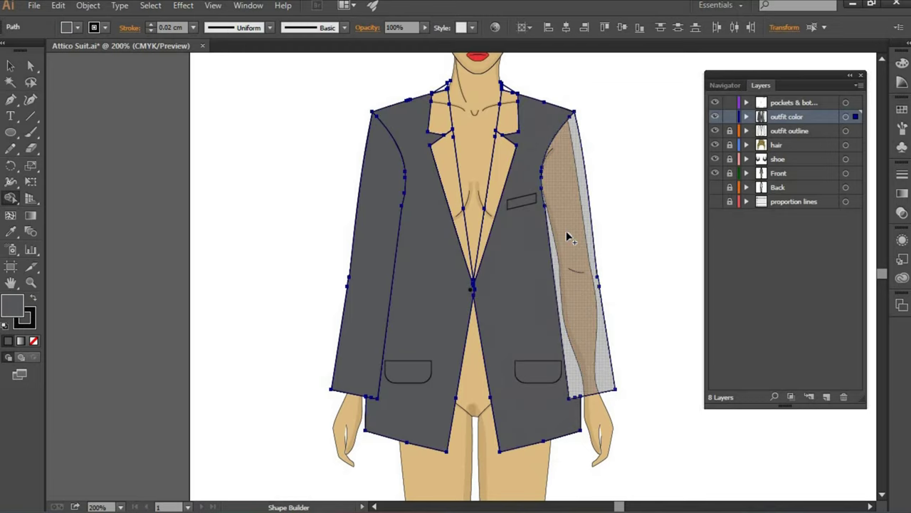
{"action": "left_click", "coordinate": [568, 233]}
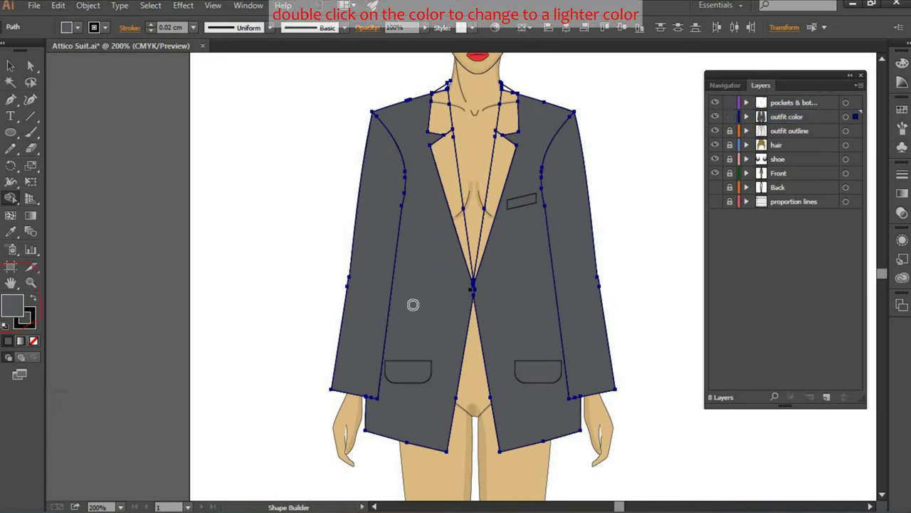
Lighten the fill grey by setting its brightness (B) to 40%
{"action": "double_click", "coordinate": [12, 306]}
{"action": "left_click", "coordinate": [520, 269]}
{"action": "type", "text": "40"}
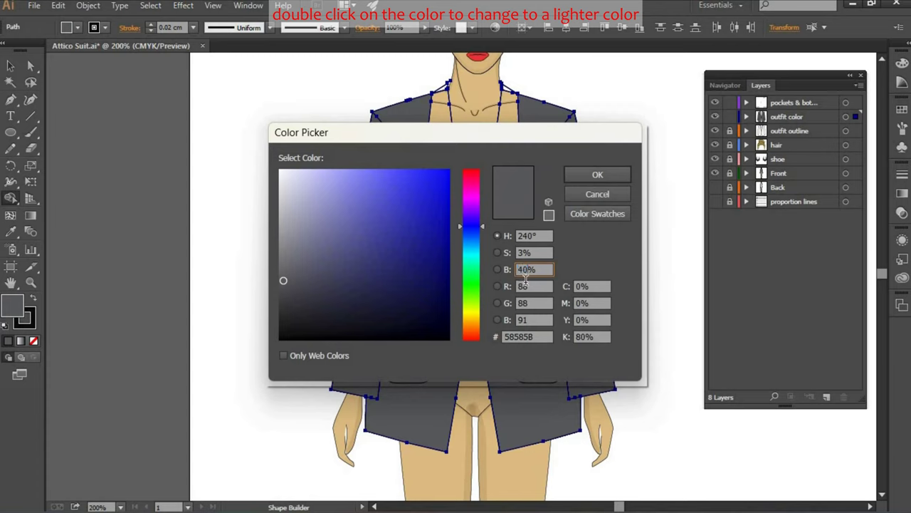
{"action": "key", "text": "Tab"}
{"action": "key", "text": "Return"}
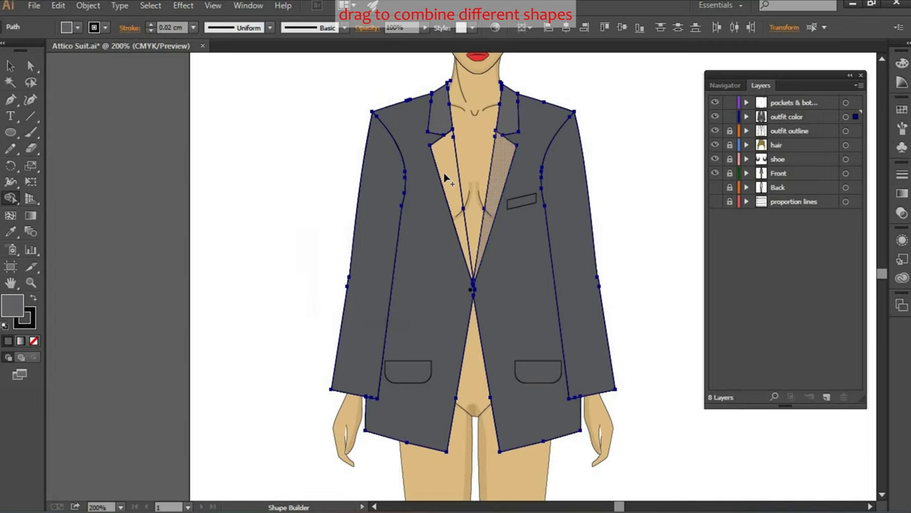
Fill both lapels and the two lower pockets with the lighter grey
{"action": "left_click", "coordinate": [498, 166]}
{"action": "left_click", "coordinate": [448, 171]}
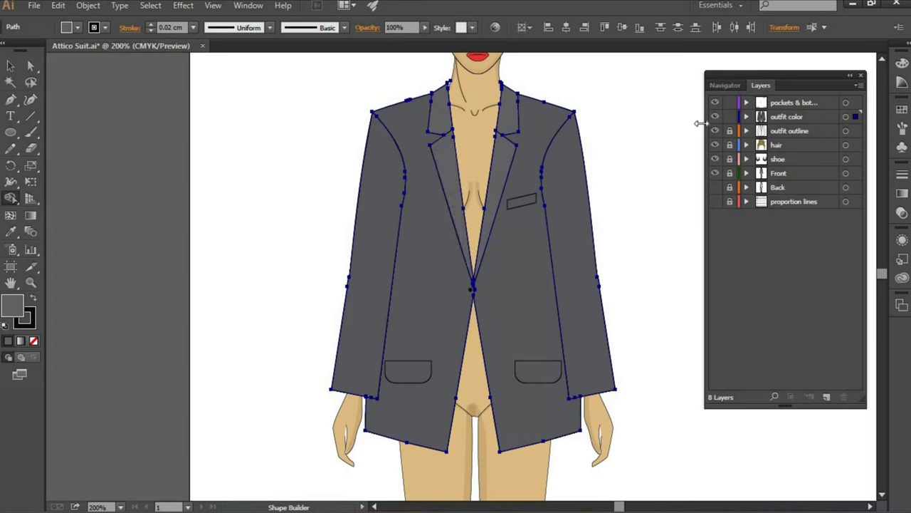
{"action": "left_click", "coordinate": [527, 205], "text": "ctrl"}
{"action": "left_click", "coordinate": [549, 371]}
{"action": "left_click", "coordinate": [411, 375]}
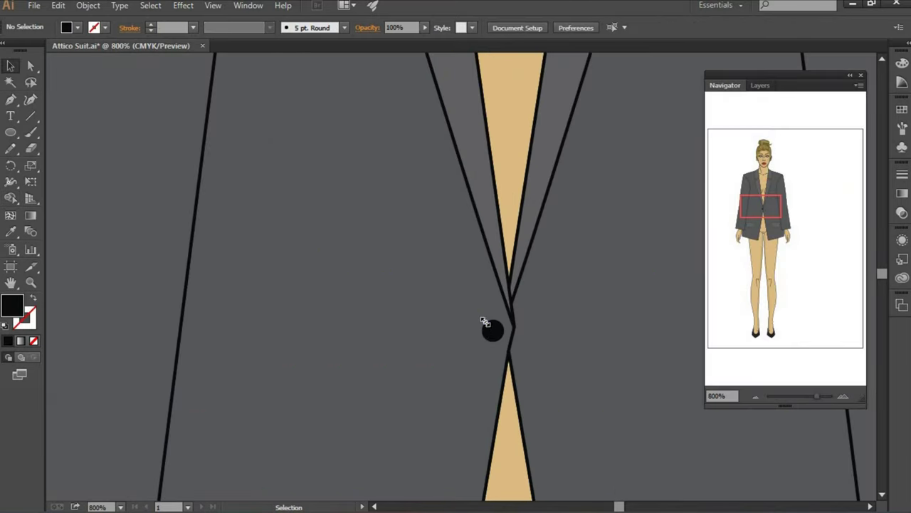
Move the black button slightly left on the jacket opening
{"action": "left_click", "coordinate": [488, 328]}
{"action": "left_click_drag", "start_coordinate": [480, 344], "coordinate": [476, 346]}
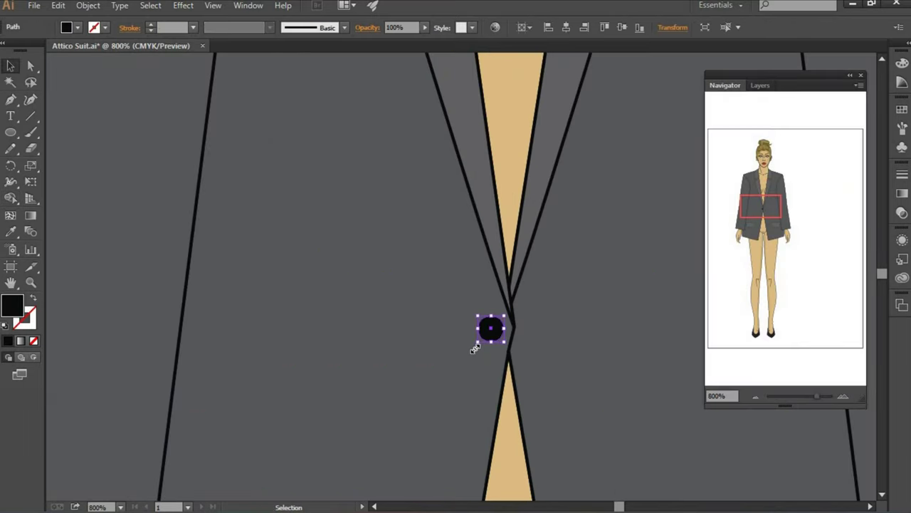
{"action": "left_click", "coordinate": [755, 397]}
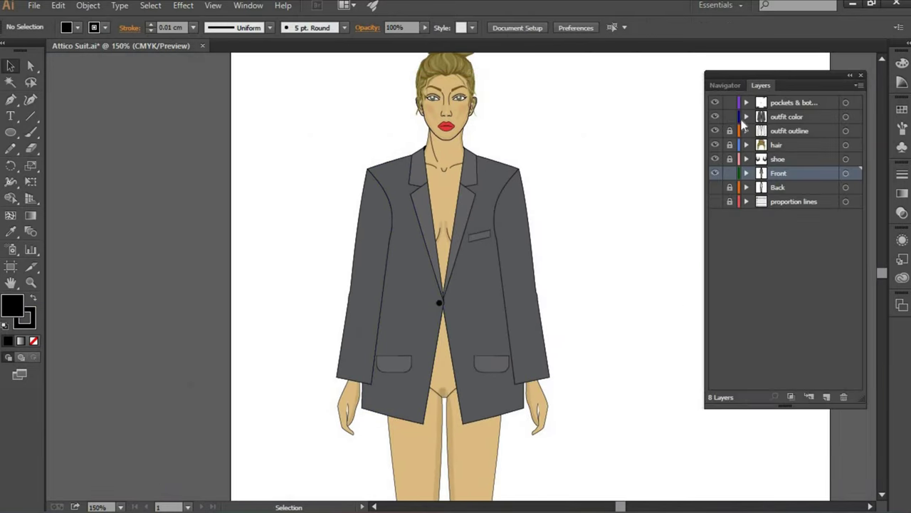
Duplicate the outfit outline layer and rename it 'outfit stripes' with Magenta layer colour
{"action": "mouse_move", "coordinate": [803, 132]}
{"action": "left_mouse_down"}
{"action": "mouse_move", "coordinate": [810, 212]}
{"action": "mouse_move", "coordinate": [812, 129]}
{"action": "mouse_move", "coordinate": [827, 120]}
{"action": "left_mouse_up"}
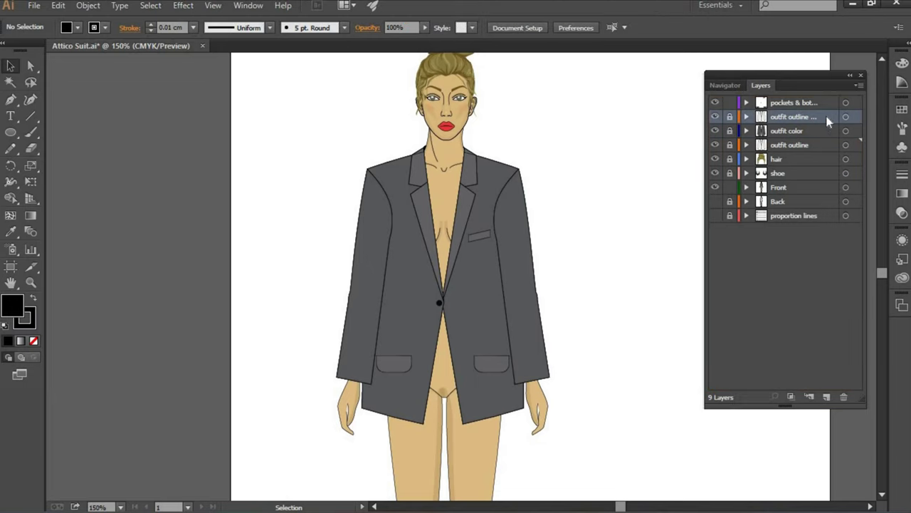
{"action": "left_click_drag", "start_coordinate": [458, 198], "coordinate": [415, 198]}
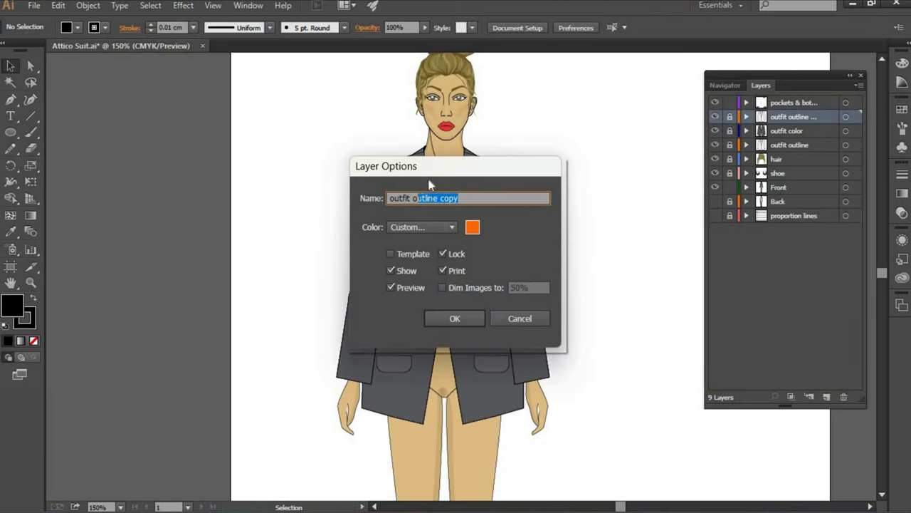
{"action": "type", "text": "stripes"}
{"action": "left_click", "coordinate": [451, 230]}
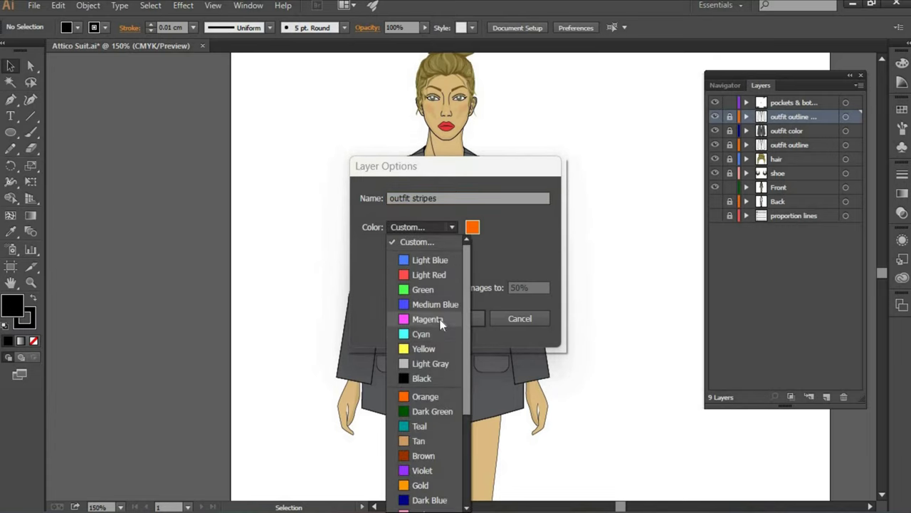
{"action": "left_click", "coordinate": [439, 319]}
{"action": "key", "text": "Return"}
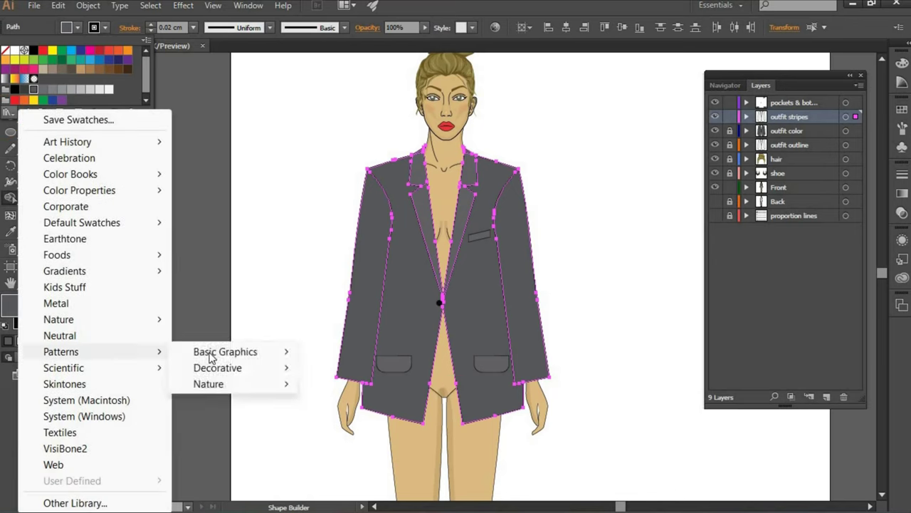
{"action": "mouse_move", "coordinate": [225, 352]}
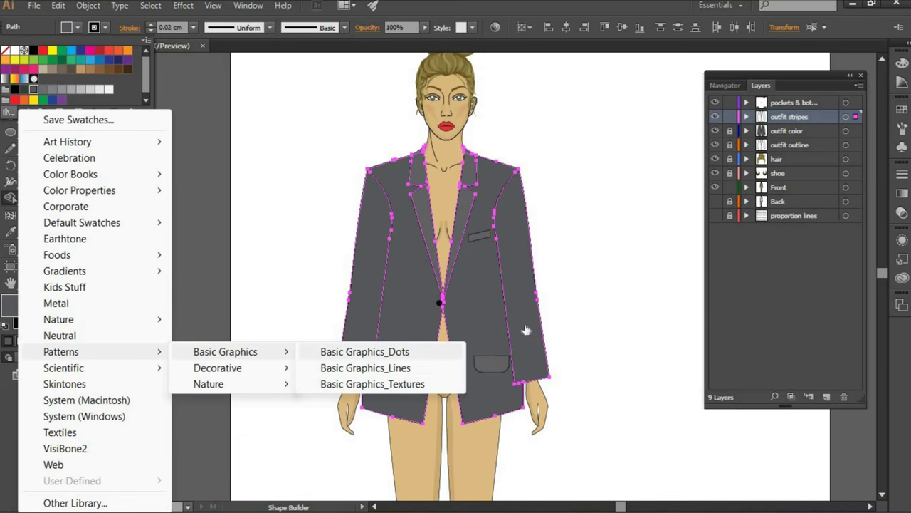
Add Scotch Rule 1 from Basic Graphics_Lines to the swatches and open it for pattern editing
{"action": "left_click", "coordinate": [413, 374]}
{"action": "left_click", "coordinate": [678, 232]}
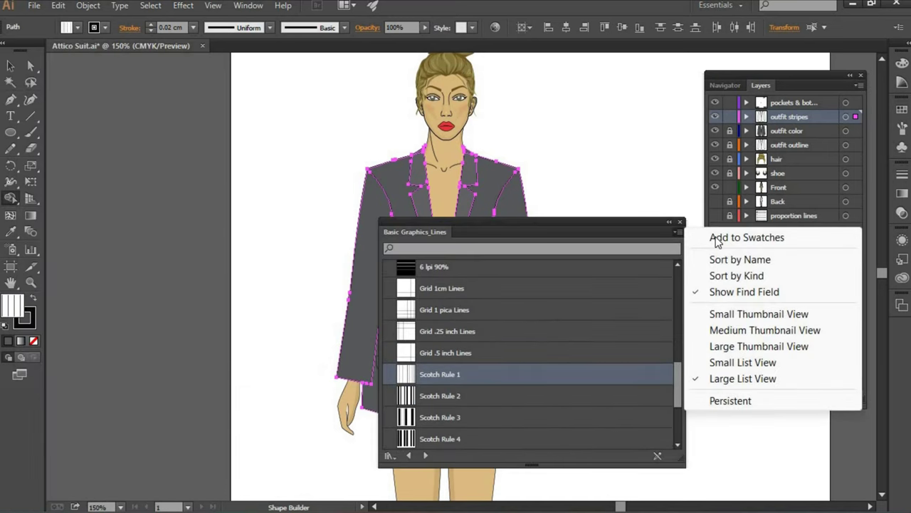
{"action": "left_click", "coordinate": [680, 230]}
{"action": "left_click", "coordinate": [680, 222]}
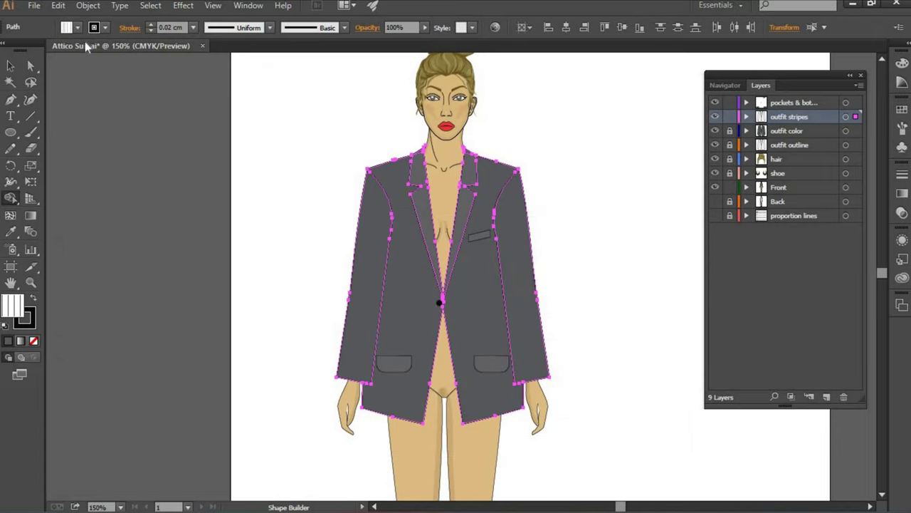
{"action": "left_click", "coordinate": [67, 27]}
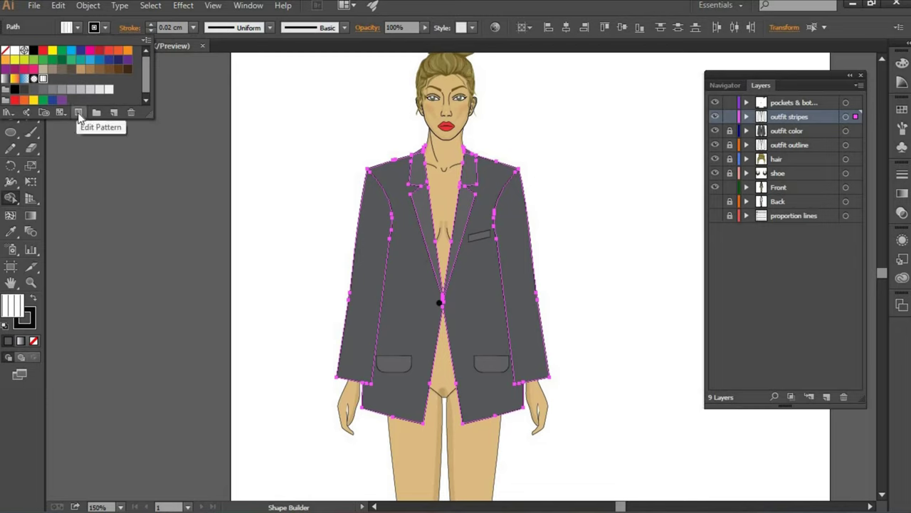
{"action": "left_click", "coordinate": [79, 116]}
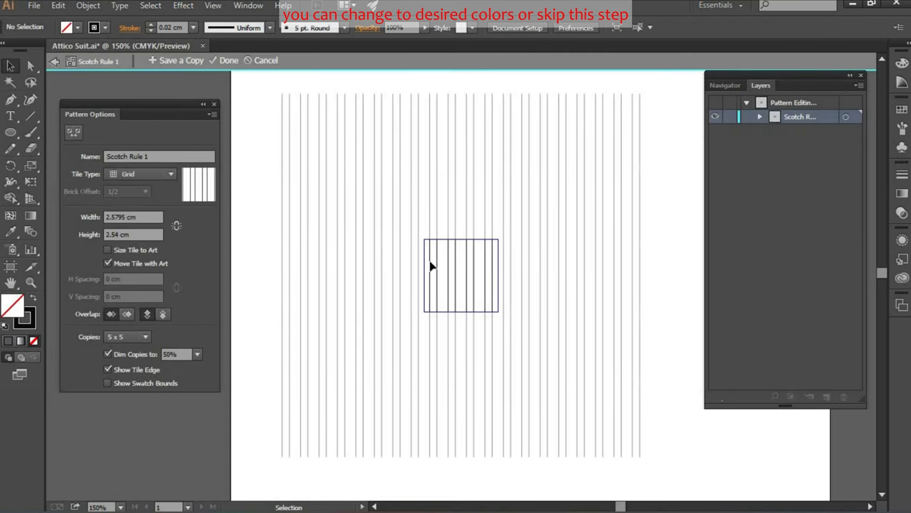
Give the first stripe lines of the tile new grey stroke colours
{"action": "left_click", "coordinate": [429, 264]}
{"action": "double_click", "coordinate": [25, 319]}
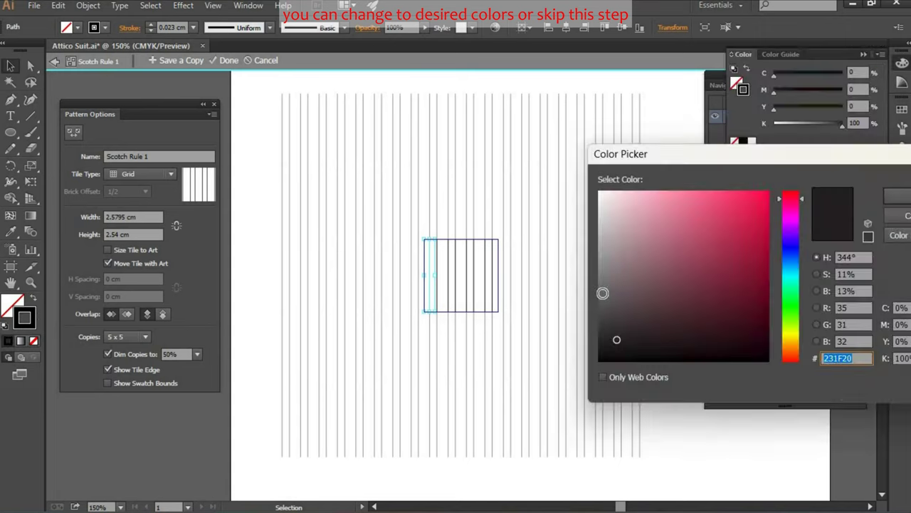
{"action": "key", "text": "Return"}
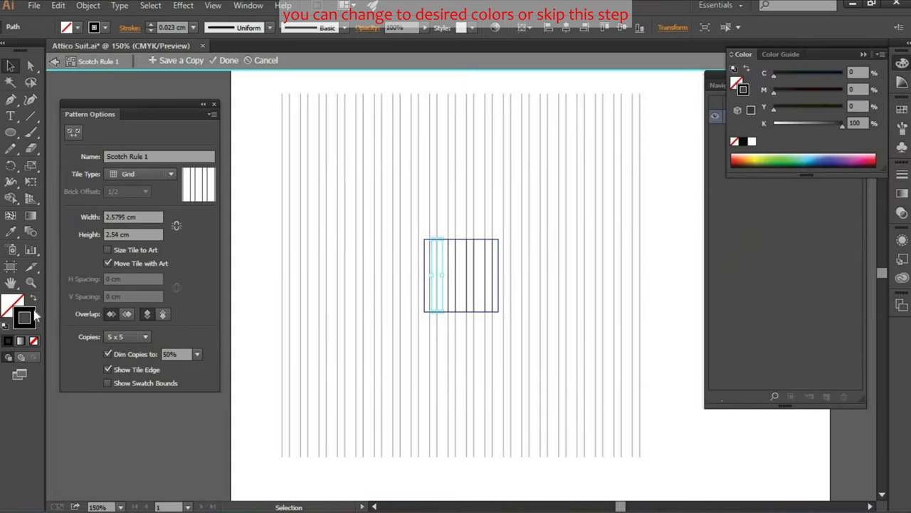
{"action": "double_click", "coordinate": [25, 318]}
{"action": "key", "text": "Return"}
{"action": "left_click", "coordinate": [449, 282]}
{"action": "double_click", "coordinate": [25, 318]}
{"action": "key", "text": "Return"}
{"action": "left_click", "coordinate": [458, 277]}
{"action": "double_click", "coordinate": [25, 319]}
{"action": "key", "text": "Return"}
Recolour the remaining tile lines with grey and dark stroke colours
{"action": "left_click", "coordinate": [466, 287]}
{"action": "double_click", "coordinate": [25, 318]}
{"action": "key", "text": "Return"}
{"action": "left_click", "coordinate": [475, 267]}
{"action": "double_click", "coordinate": [25, 319]}
{"action": "key", "text": "Return"}
{"action": "left_click", "coordinate": [488, 267]}
{"action": "double_click", "coordinate": [25, 319]}
{"action": "key", "text": "Return"}
{"action": "left_click", "coordinate": [491, 267]}
{"action": "double_click", "coordinate": [25, 318]}
{"action": "key", "text": "Return"}
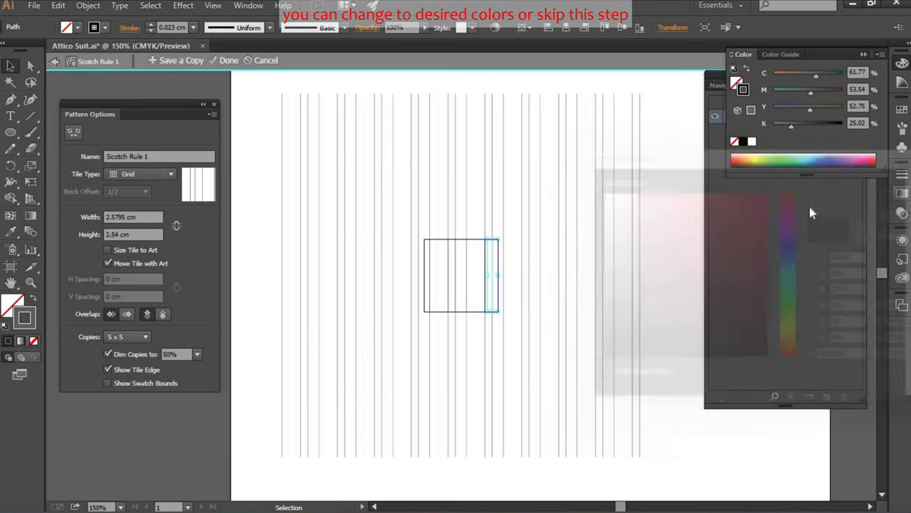
Save the recoloured tile as a copy named New Pattern 1 and exit pattern editing
{"action": "left_click", "coordinate": [181, 61]}
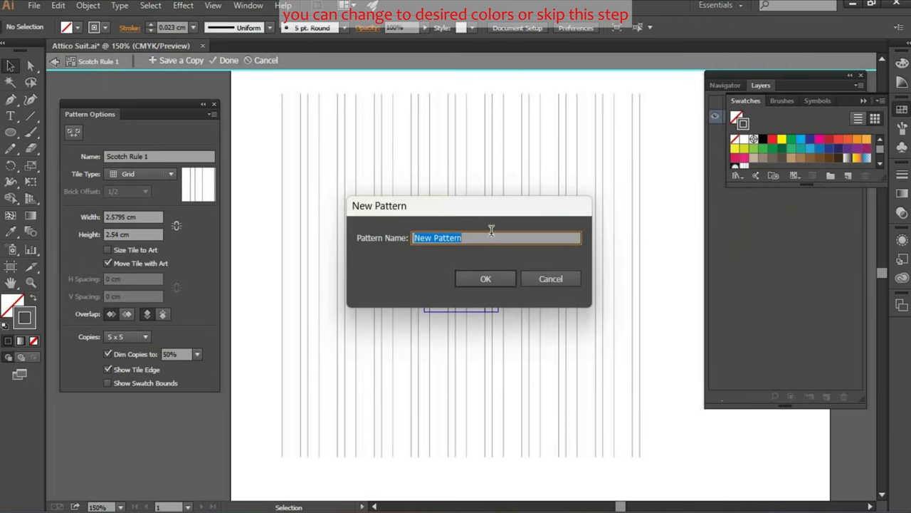
{"action": "key", "text": "End"}
{"action": "left_click", "coordinate": [488, 283]}
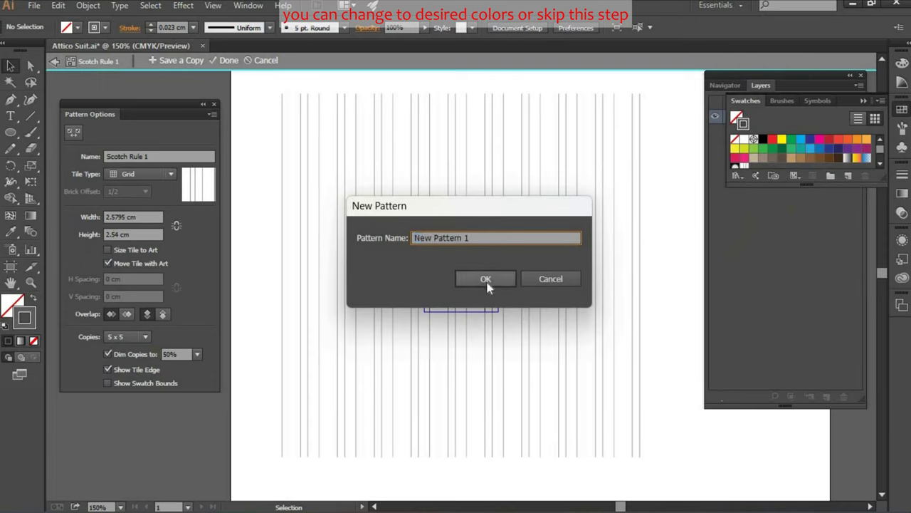
{"action": "left_click", "coordinate": [573, 287]}
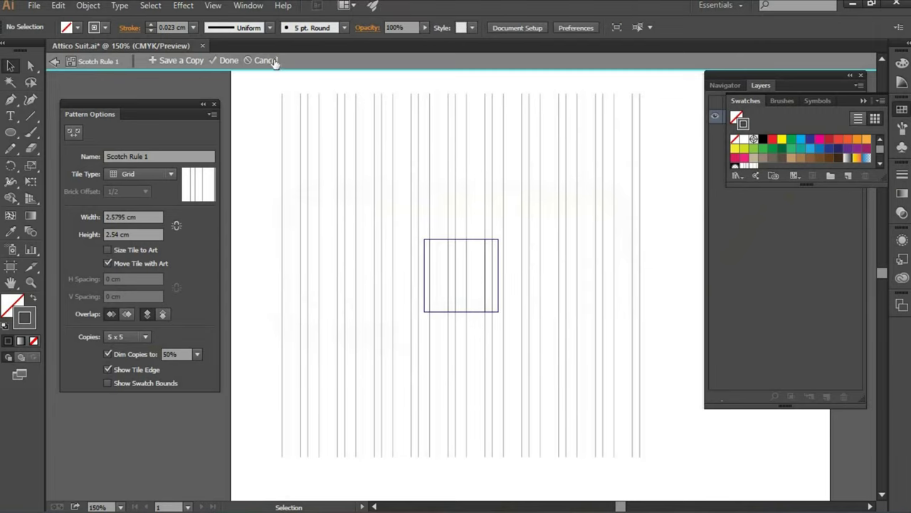
{"action": "left_click", "coordinate": [265, 60]}
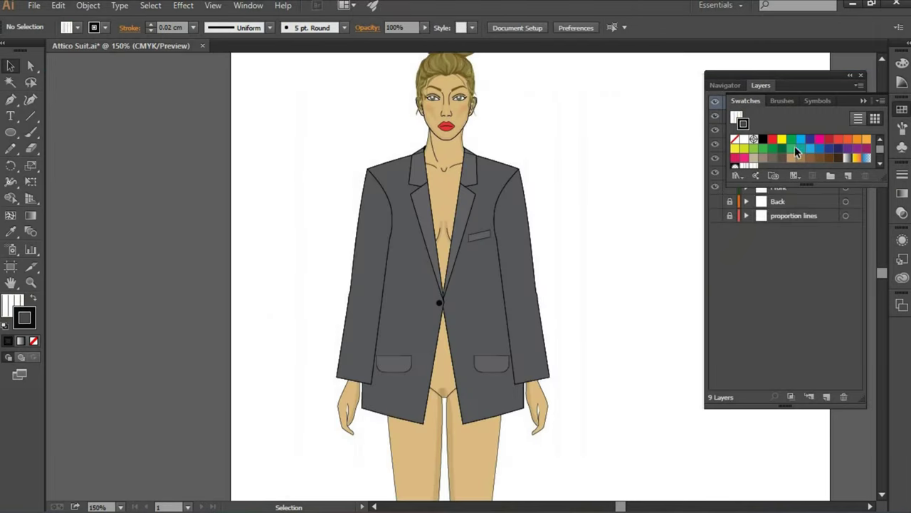
Shape Builder-fill both sleeves and front panels with New Pattern 1, stroke None
{"action": "left_click", "coordinate": [863, 121]}
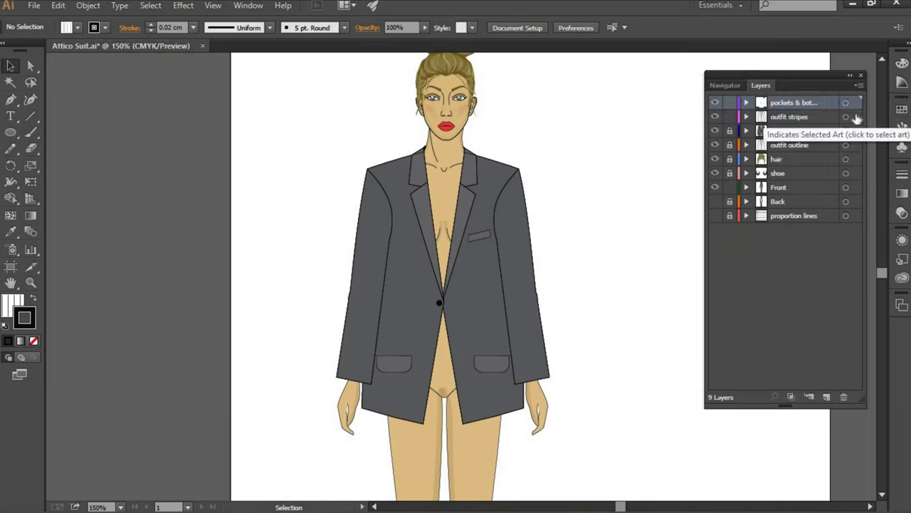
{"action": "left_click", "coordinate": [846, 116]}
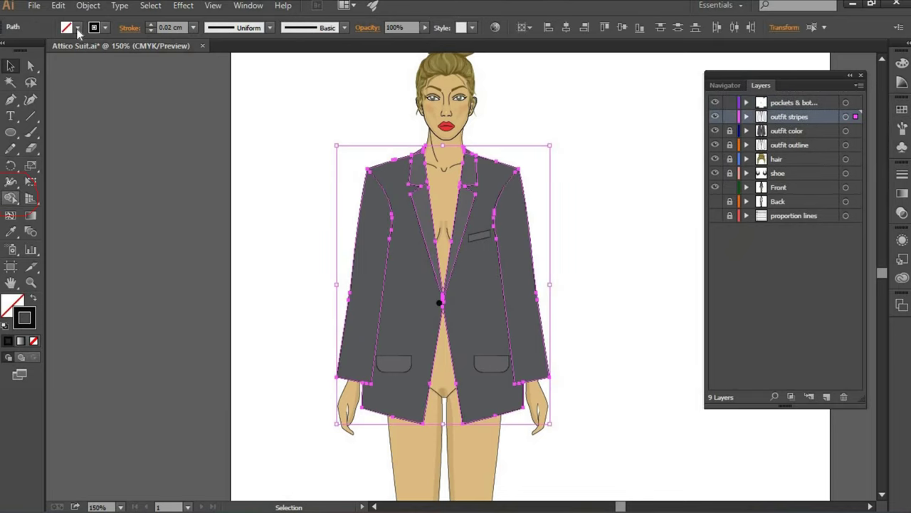
{"action": "key", "text": "shift+m"}
{"action": "left_click", "coordinate": [104, 27]}
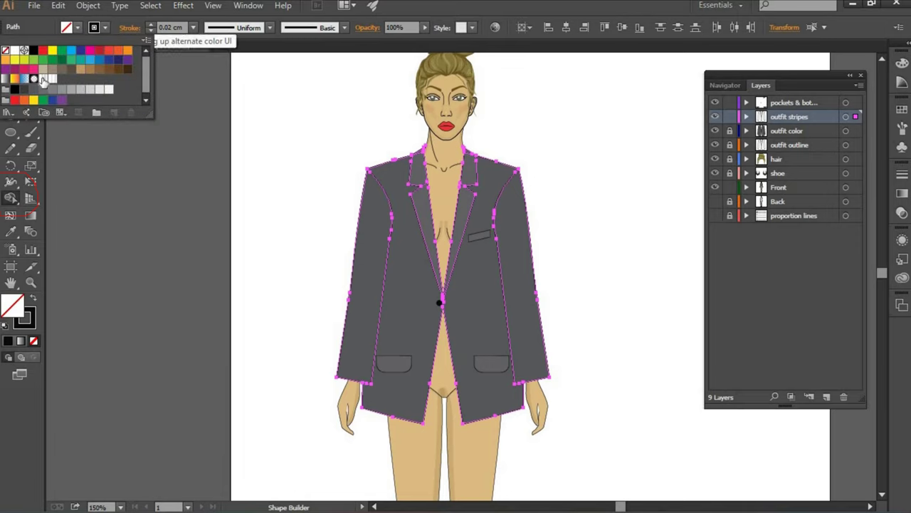
{"action": "left_click", "coordinate": [104, 29]}
{"action": "left_click", "coordinate": [6, 51]}
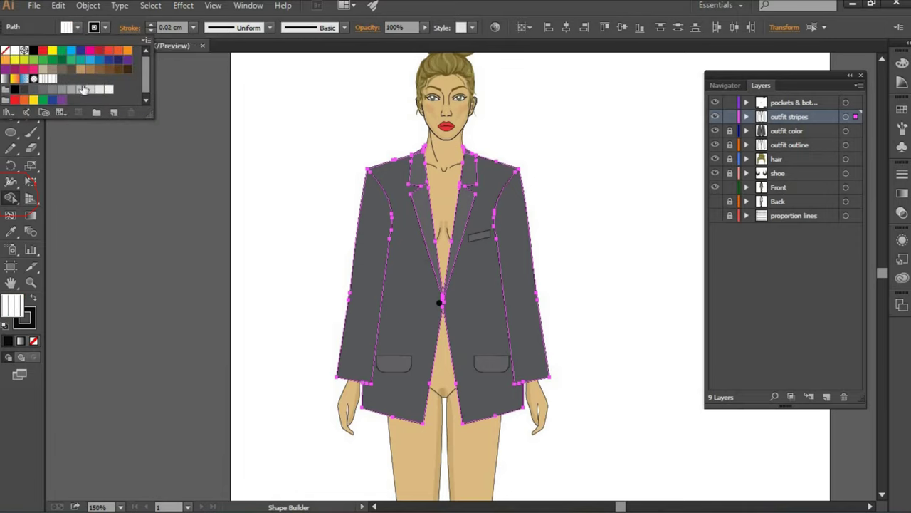
{"action": "left_click", "coordinate": [371, 238]}
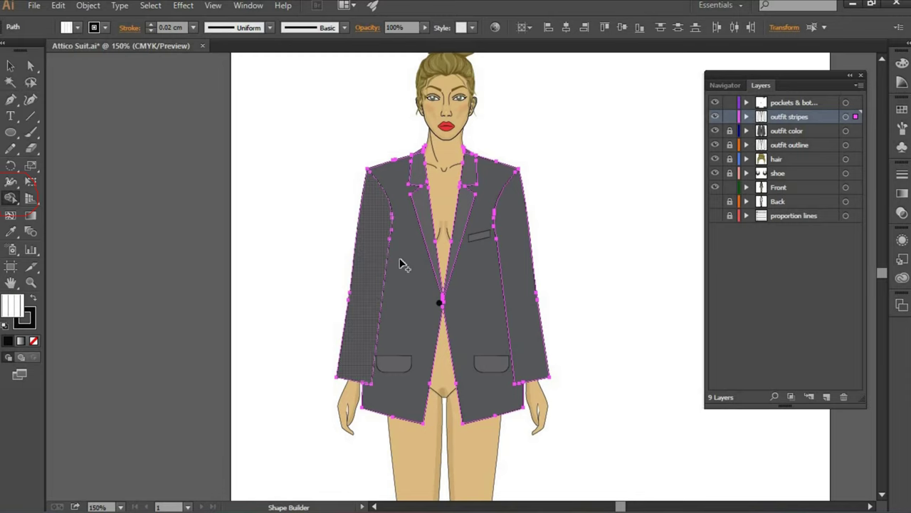
{"action": "left_click", "coordinate": [401, 264]}
{"action": "left_click", "coordinate": [476, 275]}
{"action": "left_click", "coordinate": [545, 283]}
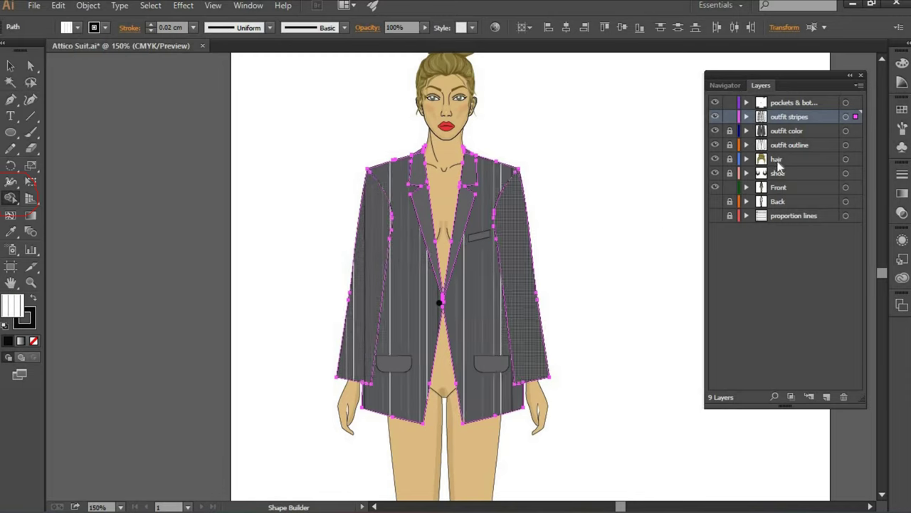
Deselect the jacket artwork and reopen New Pattern 1 for editing
{"action": "left_click", "coordinate": [857, 104]}
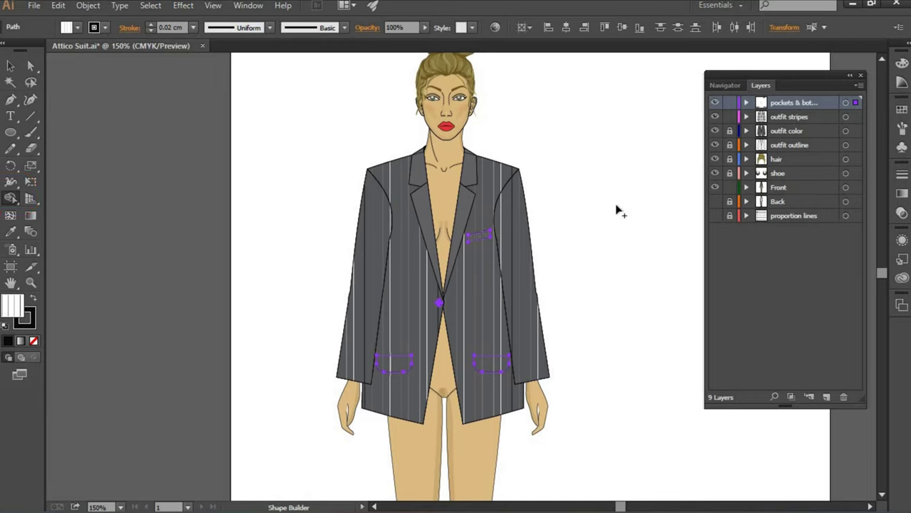
{"action": "key", "text": "v"}
{"action": "key", "text": "ctrl+shift+a"}
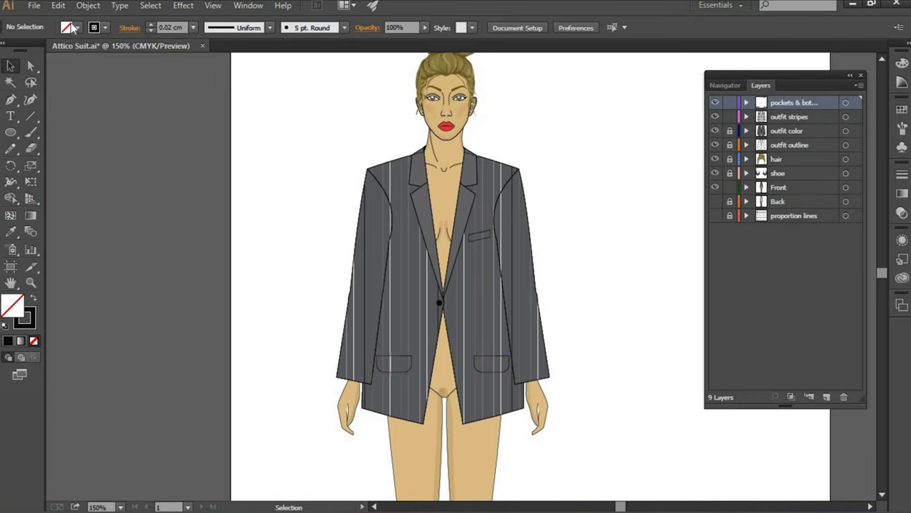
{"action": "left_click", "coordinate": [76, 27]}
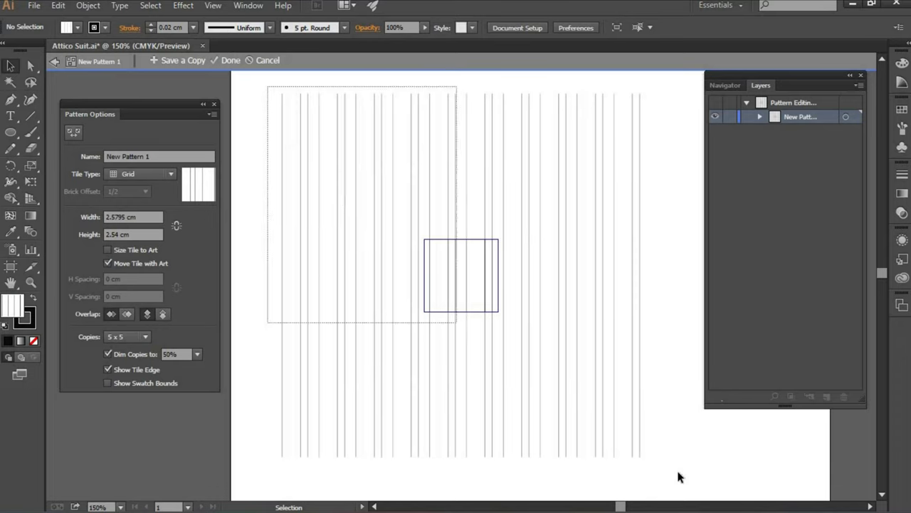
Rotate the tile stripes 90° to horizontal and save the copy as New Pattern 2
{"action": "left_click", "coordinate": [498, 240]}
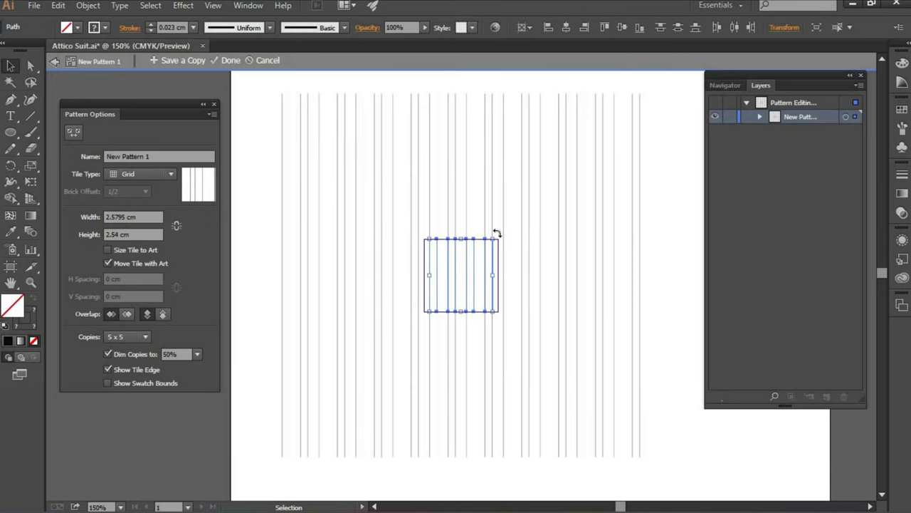
{"action": "left_click_drag", "start_coordinate": [510, 289], "coordinate": [527, 292]}
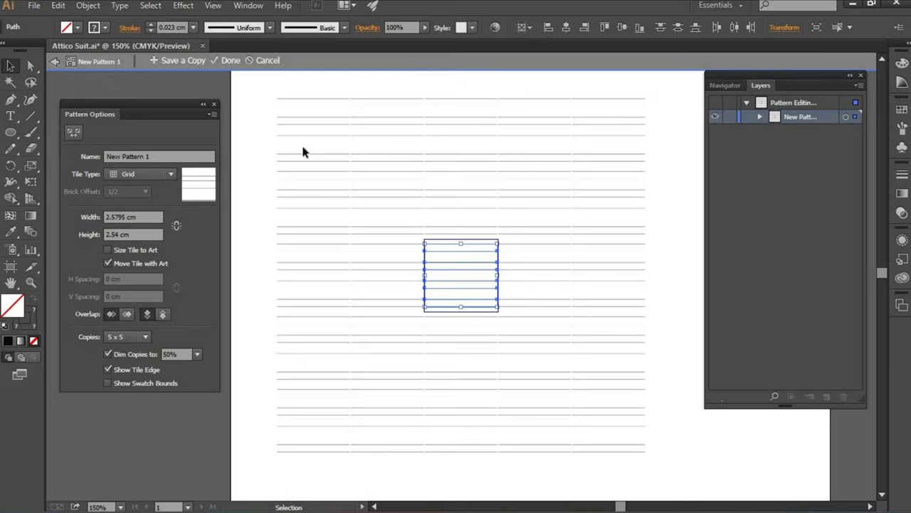
{"action": "left_click", "coordinate": [183, 60]}
{"action": "key", "text": "End"}
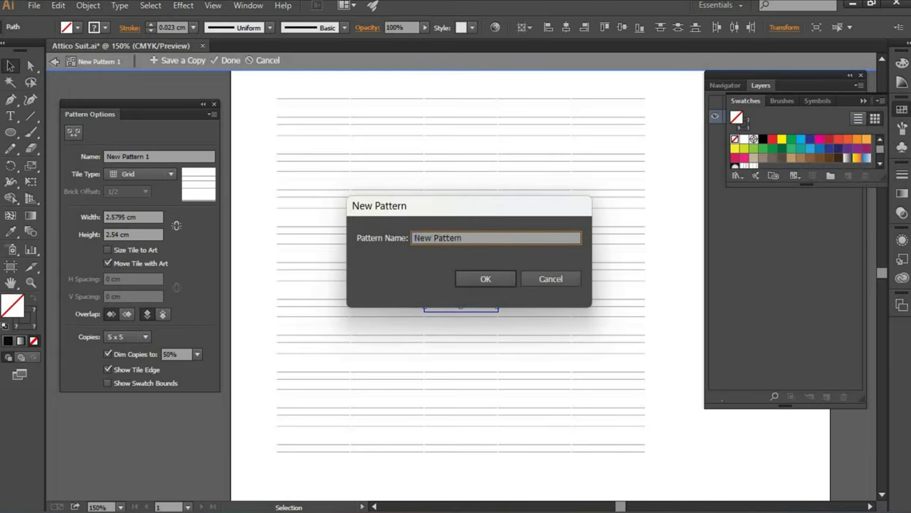
{"action": "left_click", "coordinate": [488, 283]}
{"action": "left_click", "coordinate": [581, 284]}
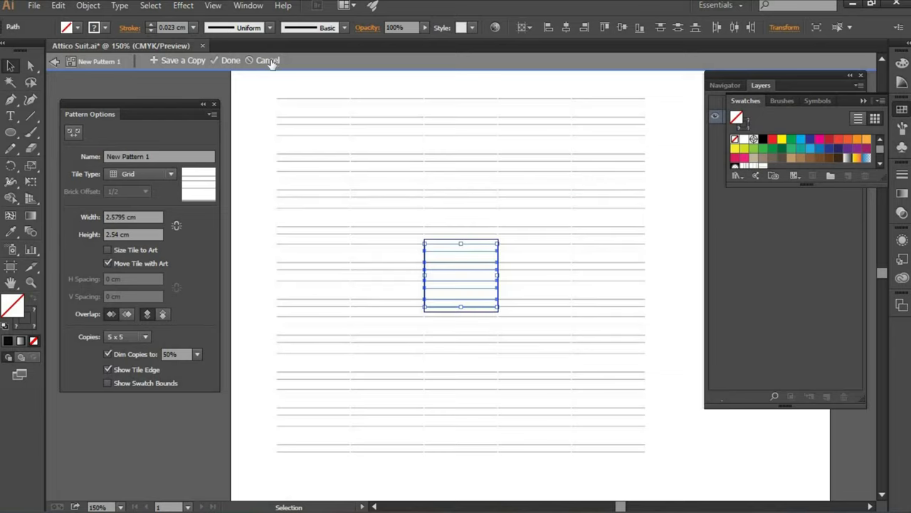
{"action": "left_click", "coordinate": [270, 61]}
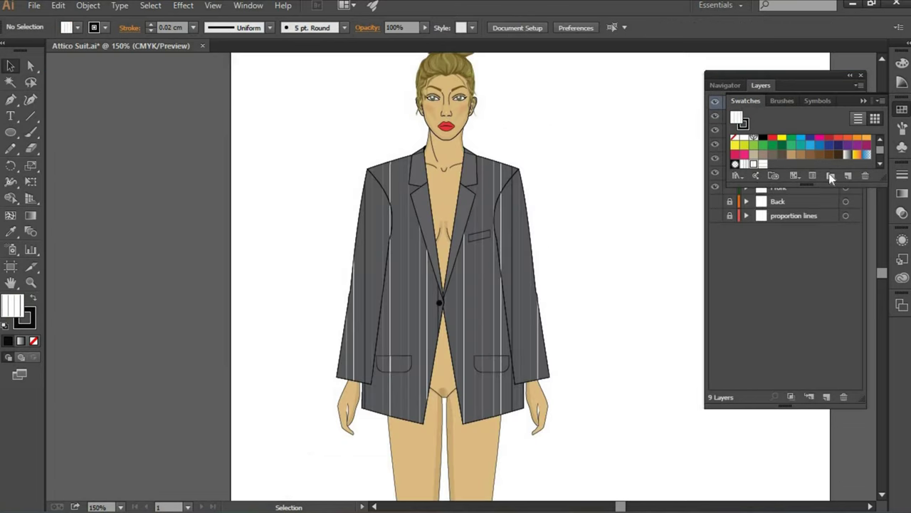
Fill a collar region of the jacket with a pattern fill using Shape Builder
{"action": "left_click", "coordinate": [859, 119]}
{"action": "left_click", "coordinate": [846, 117]}
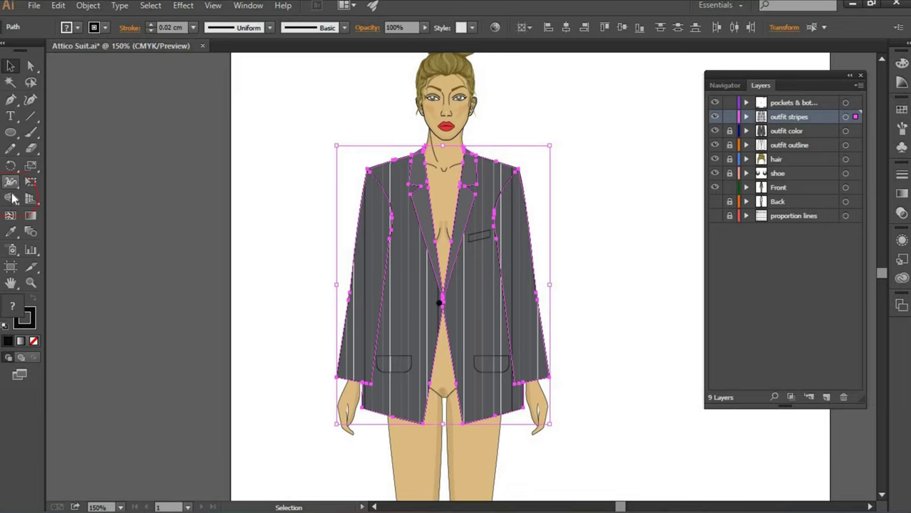
{"action": "key", "text": "shift+m"}
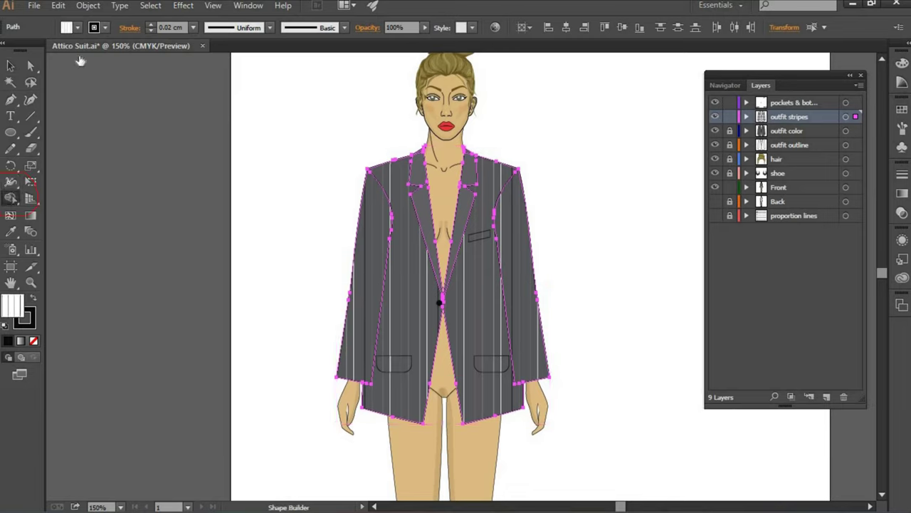
{"action": "left_click", "coordinate": [67, 28]}
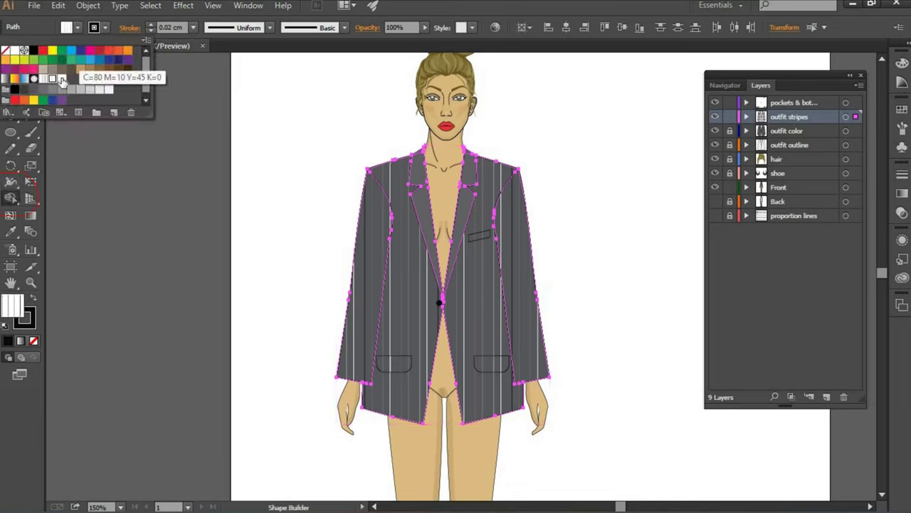
{"action": "left_click", "coordinate": [470, 173]}
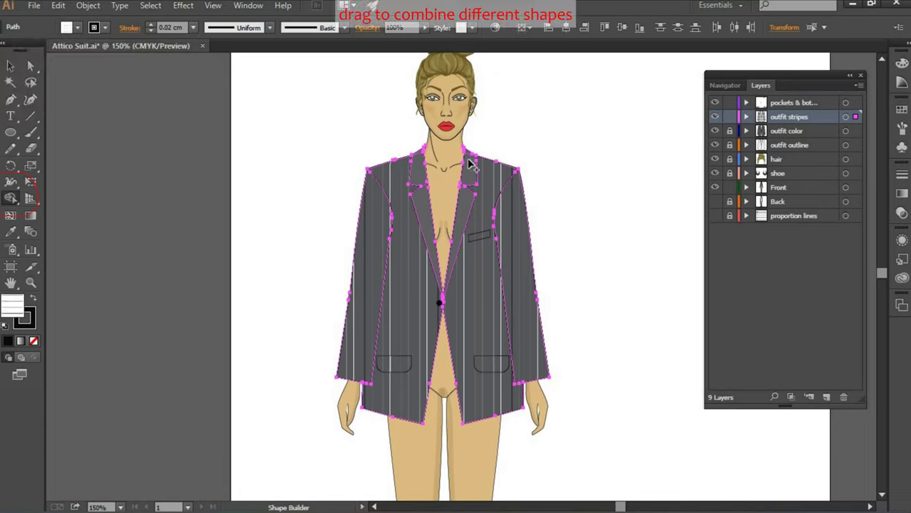
{"action": "left_click", "coordinate": [418, 169]}
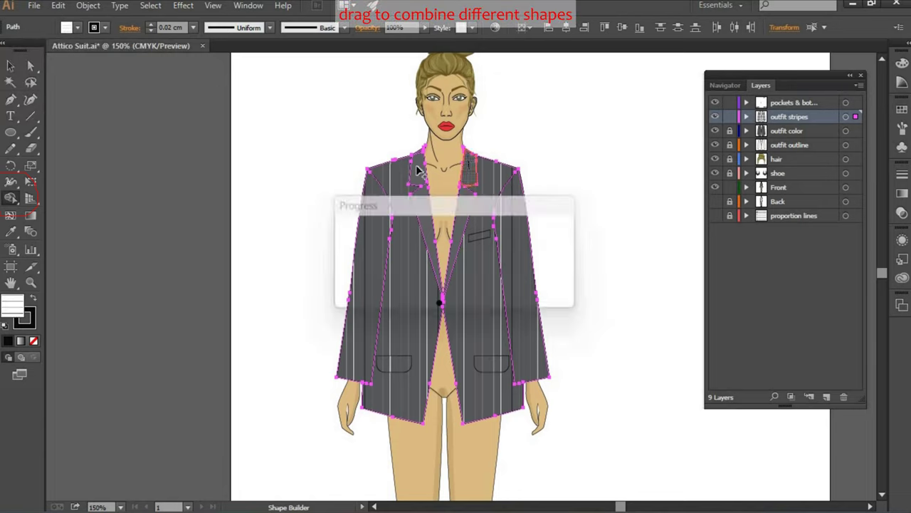
Deselect the jacket and reopen New Pattern 1 for editing
{"action": "key", "text": "v"}
{"action": "left_click", "coordinate": [539, 146]}
{"action": "left_click", "coordinate": [71, 27]}
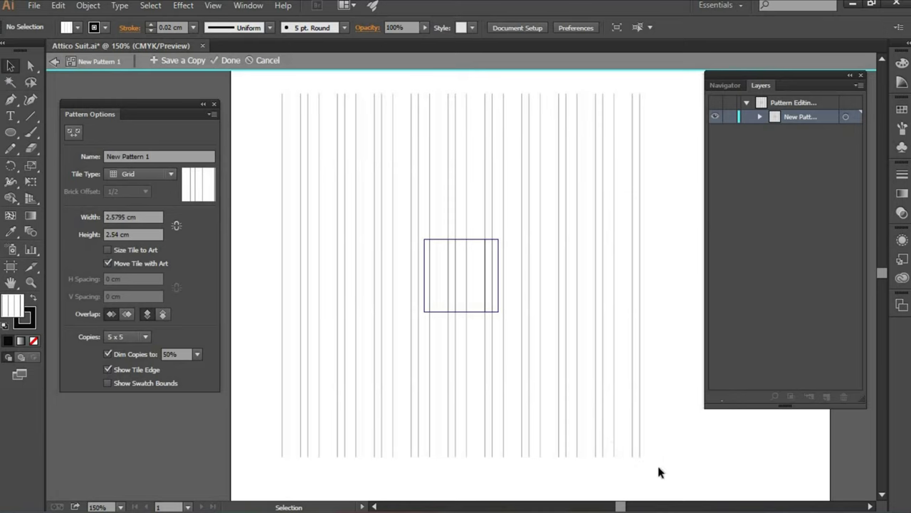
Slant the tile stripes and size the tile 2 cm wide by 3 cm high
{"action": "mouse_move", "coordinate": [659, 472]}
{"action": "left_mouse_down"}
{"action": "mouse_move", "coordinate": [421, 242]}
{"action": "mouse_move", "coordinate": [416, 249]}
{"action": "left_mouse_up"}
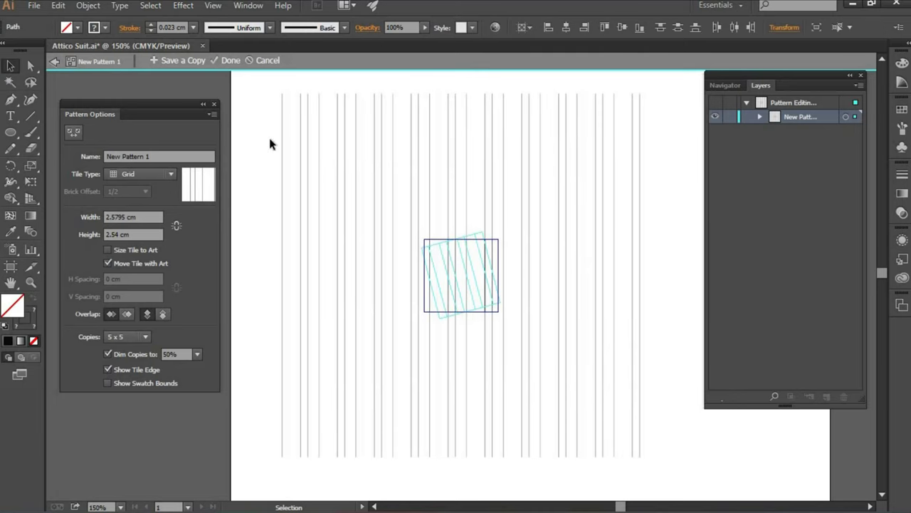
{"action": "left_click_drag", "start_coordinate": [271, 143], "coordinate": [268, 134]}
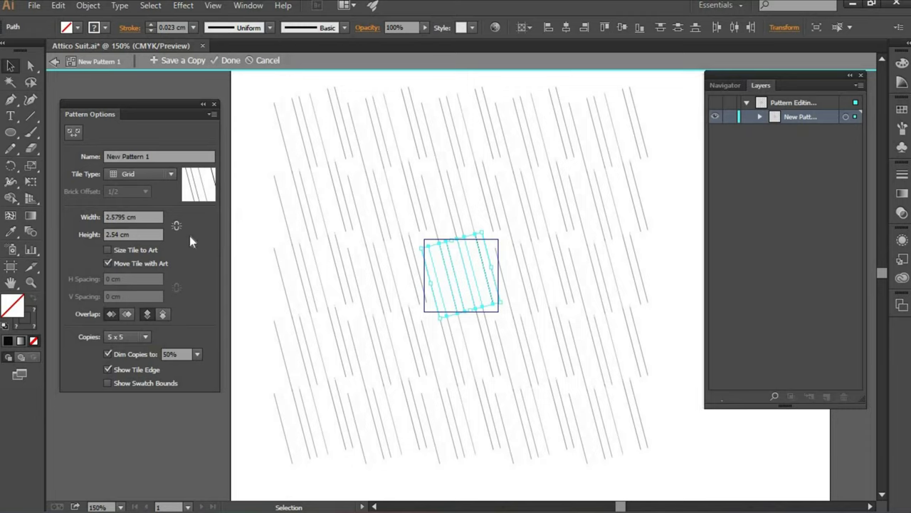
{"action": "left_click", "coordinate": [119, 216]}
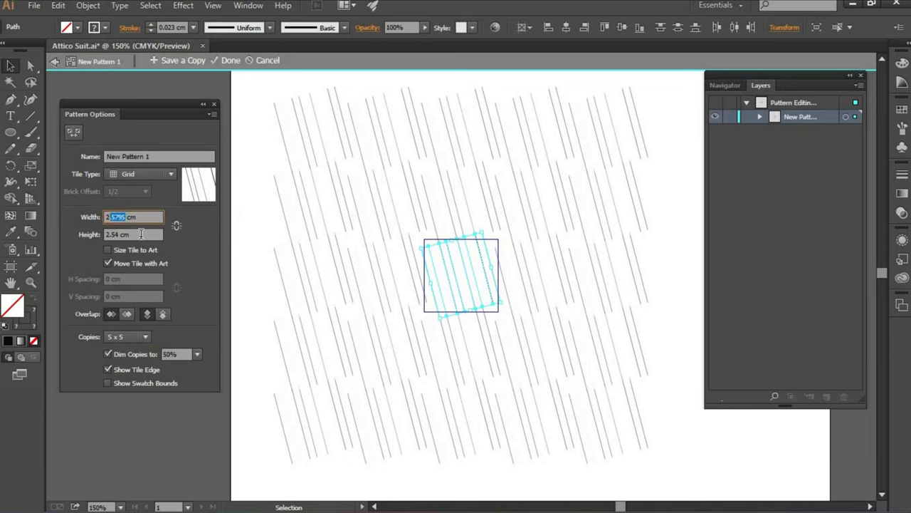
{"action": "type", "text": "2"}
{"action": "key", "text": "Tab"}
{"action": "type", "text": "2"}
{"action": "key", "text": "Return"}
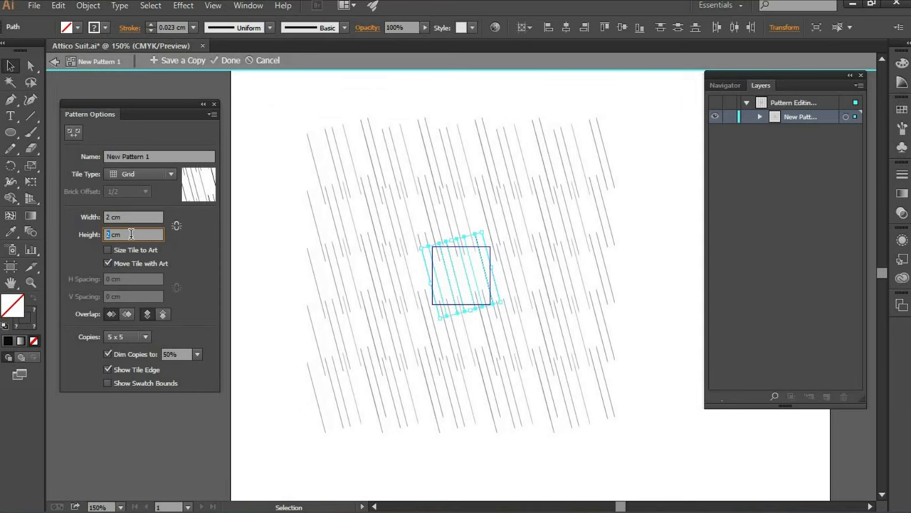
{"action": "type", "text": "3"}
{"action": "left_click", "coordinate": [136, 216]}
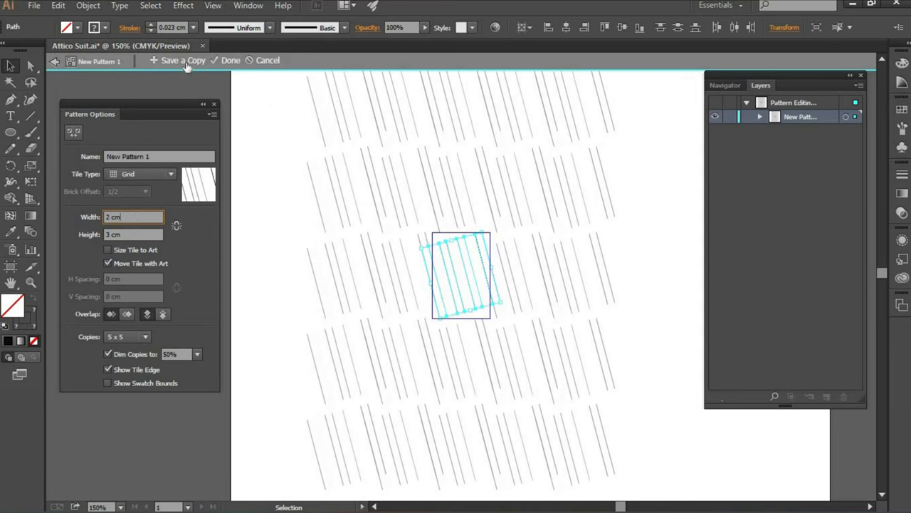
Save the slanted pattern as New Pattern 3 and exit pattern editing
{"action": "key", "text": "Return"}
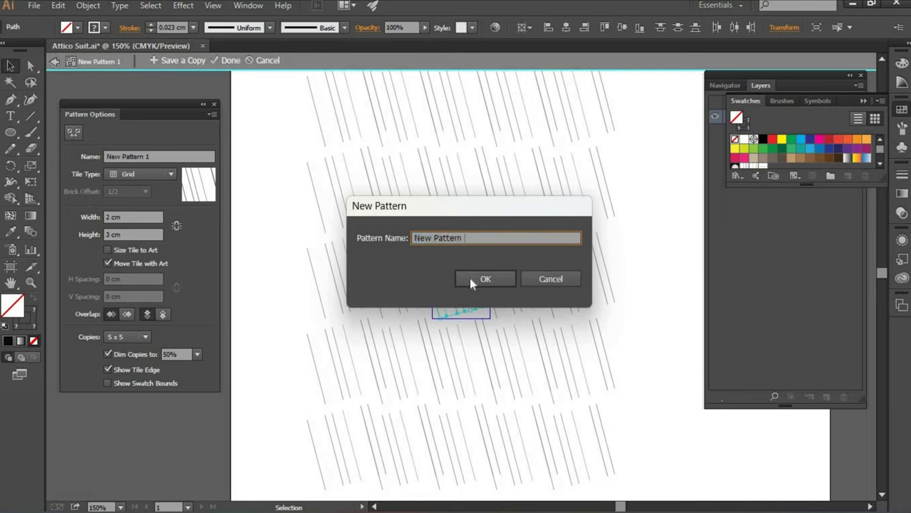
{"action": "type", "text": "3"}
{"action": "left_click", "coordinate": [470, 278]}
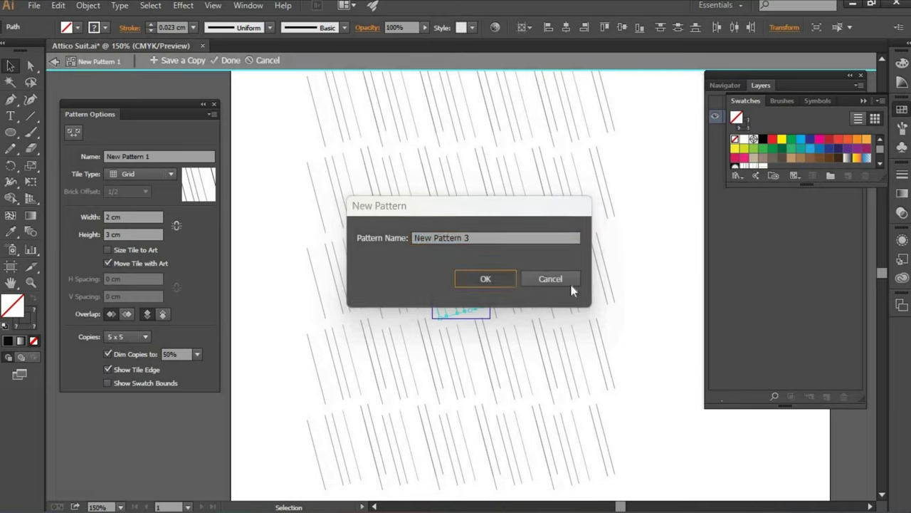
{"action": "left_click", "coordinate": [584, 287]}
{"action": "left_click", "coordinate": [268, 62]}
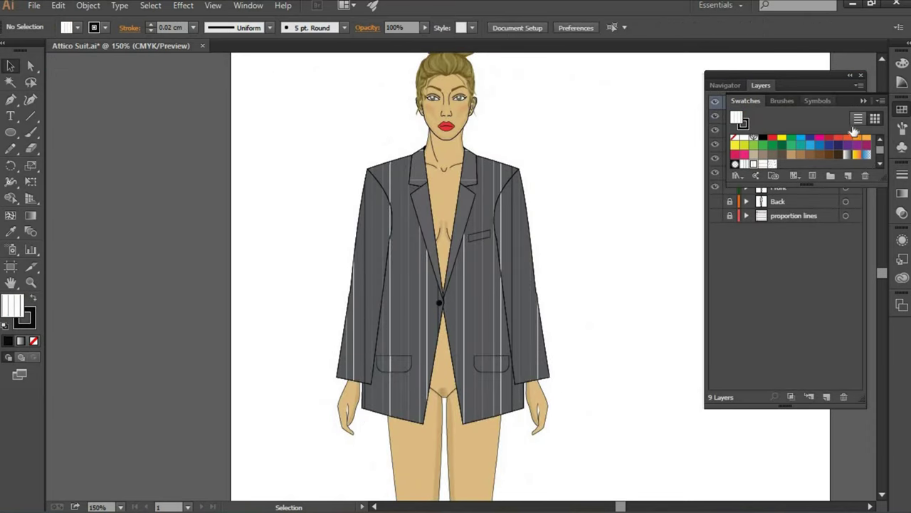
Reselect the jacket stripe paths with Shape Builder, then deselect and reopen New Pattern 1 for editing
{"action": "left_click", "coordinate": [863, 101]}
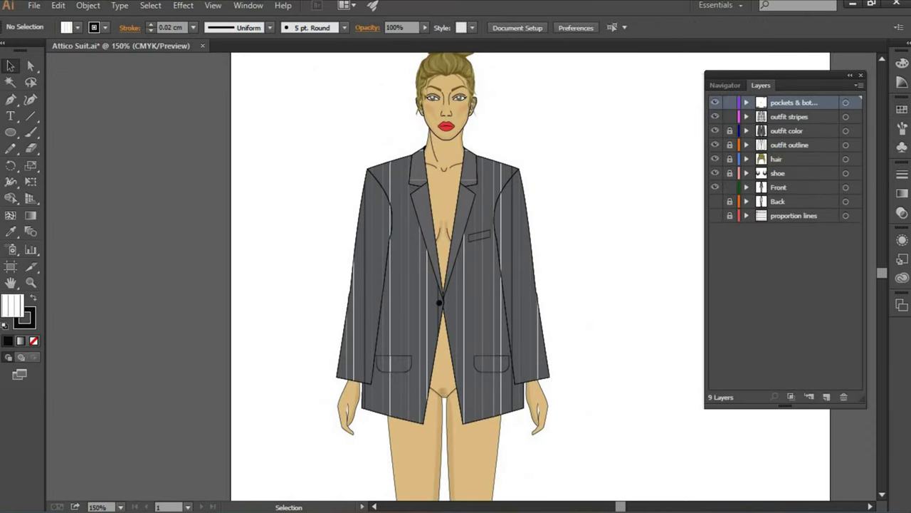
{"action": "left_click", "coordinate": [845, 116]}
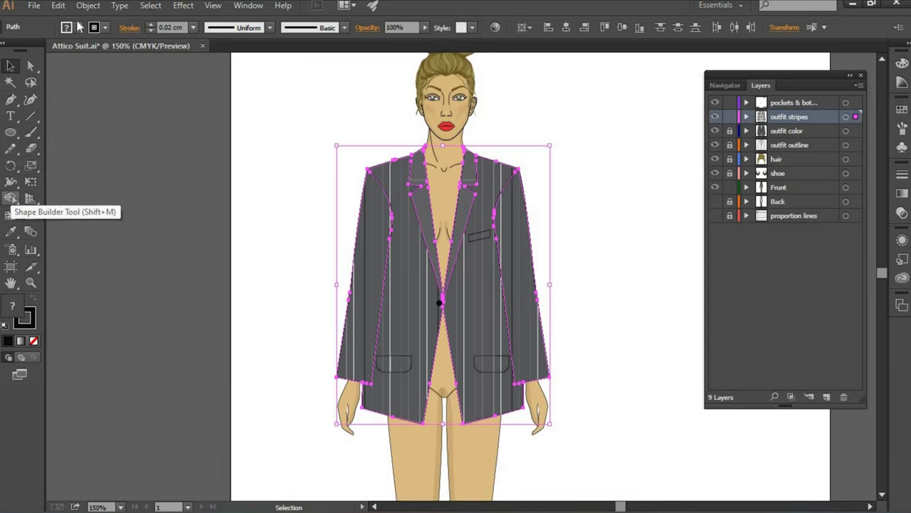
{"action": "left_click", "coordinate": [11, 197]}
{"action": "left_click", "coordinate": [77, 27]}
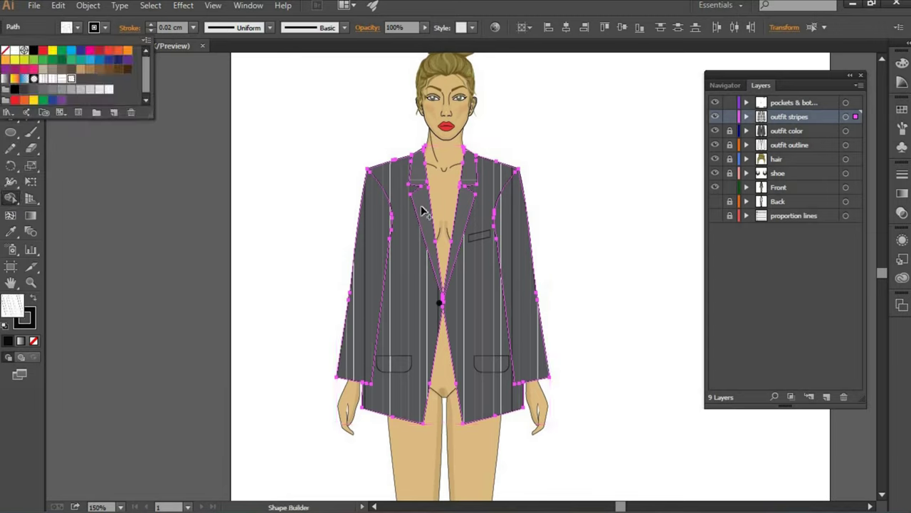
{"action": "key", "text": "Escape"}
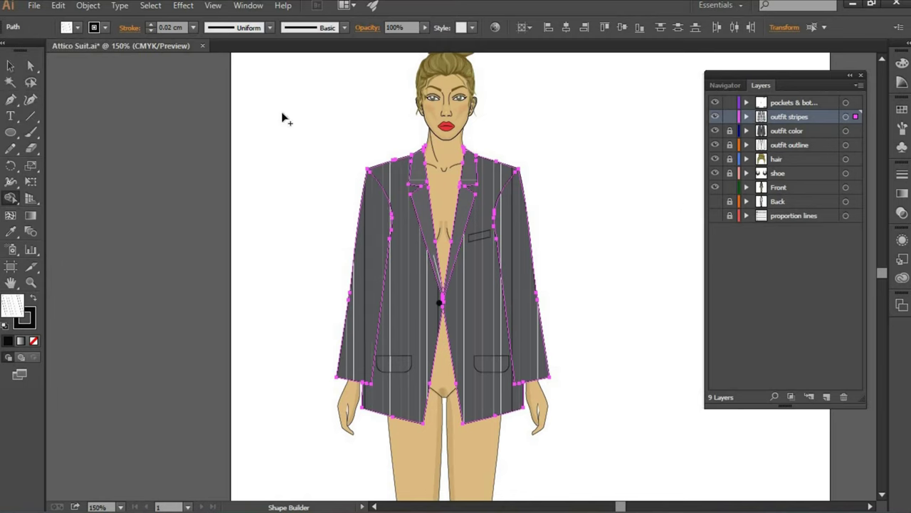
{"action": "key", "text": "v"}
{"action": "key", "text": "ctrl+shift+a"}
{"action": "left_click", "coordinate": [77, 28]}
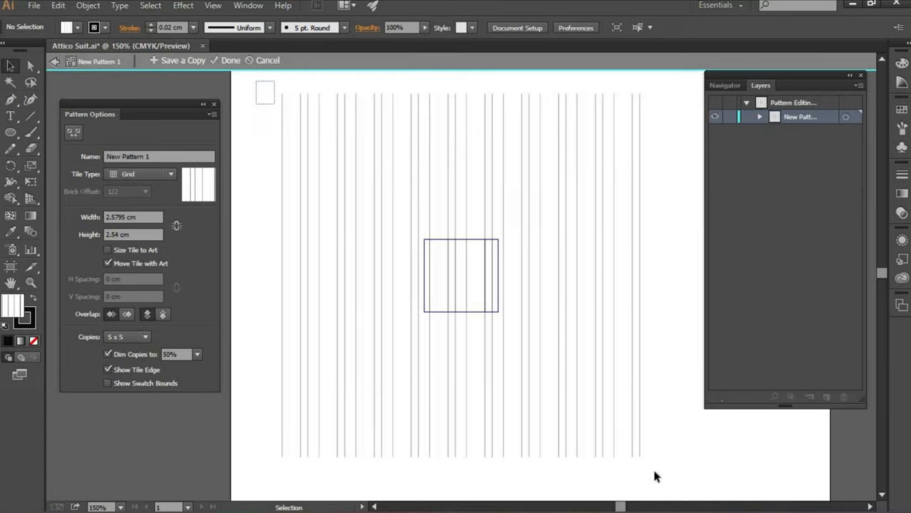
Tilt all tile stripes about 15° and set the tile to 2 cm × 3 cm
{"action": "key", "text": "ctrl+a"}
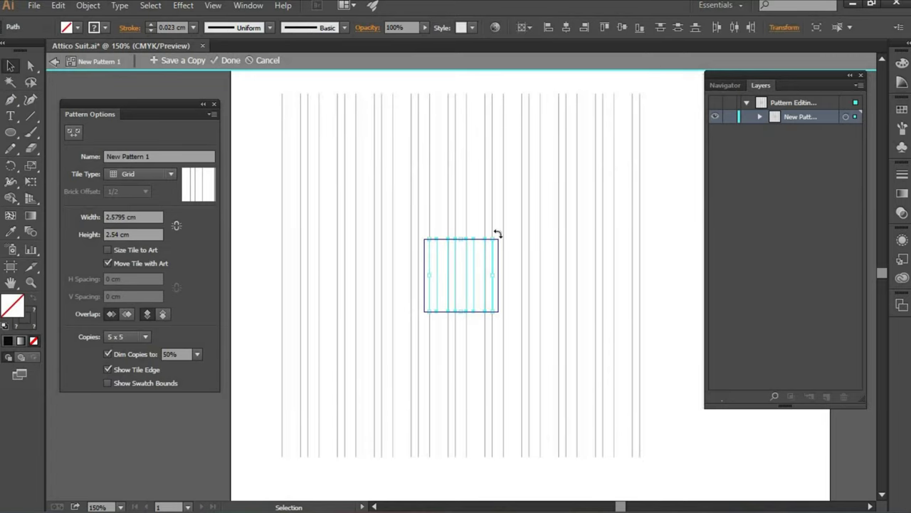
{"action": "left_click_drag", "start_coordinate": [503, 244], "coordinate": [505, 251]}
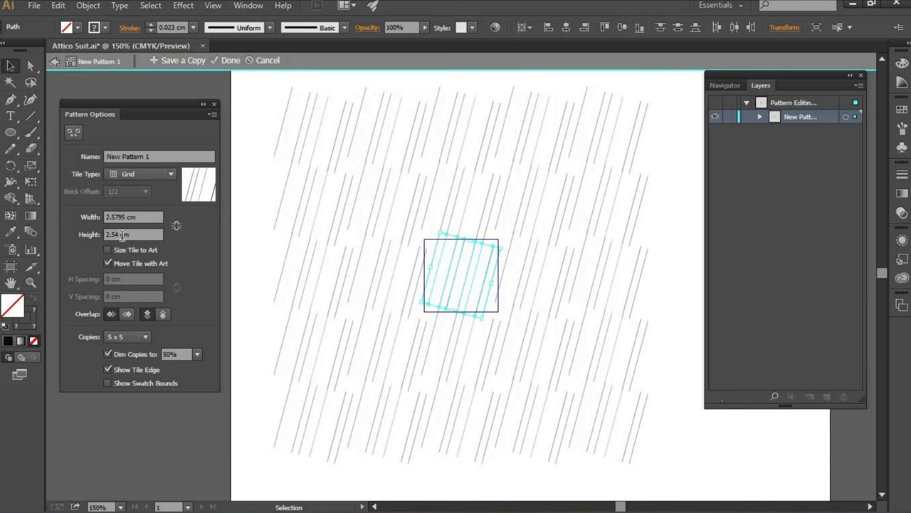
{"action": "left_click_drag", "start_coordinate": [126, 217], "coordinate": [108, 216]}
{"action": "key", "text": "BackSpace"}
{"action": "left_click", "coordinate": [105, 235]}
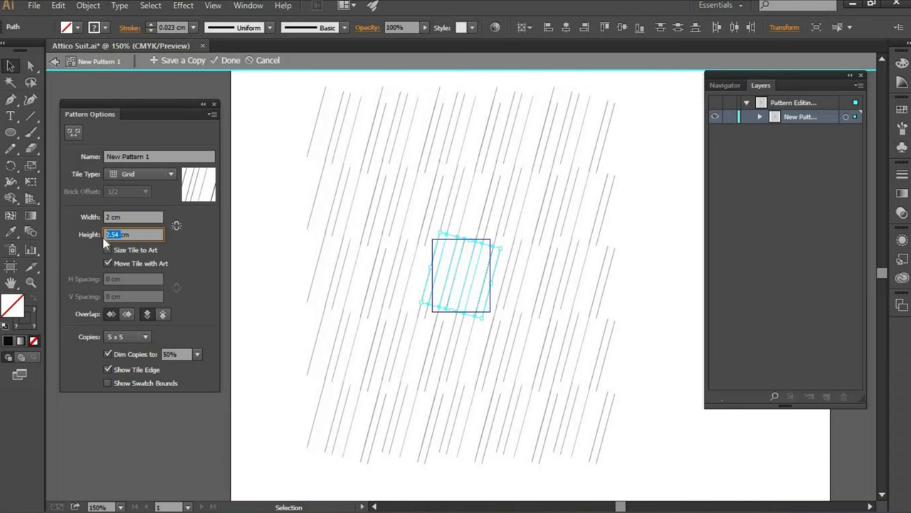
{"action": "type", "text": "3"}
{"action": "key", "text": "shift+Tab"}
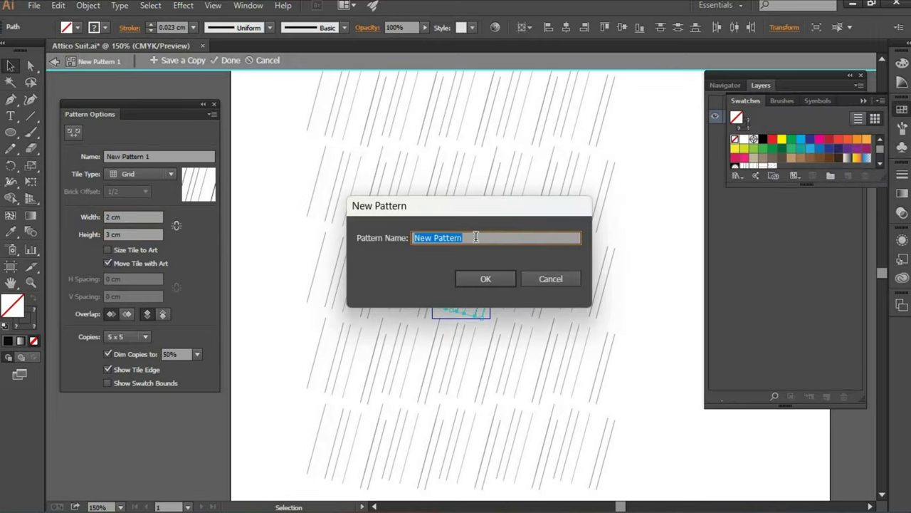
Save the tilted copy as New Pattern 4 and leave pattern editing
{"action": "left_click", "coordinate": [484, 277]}
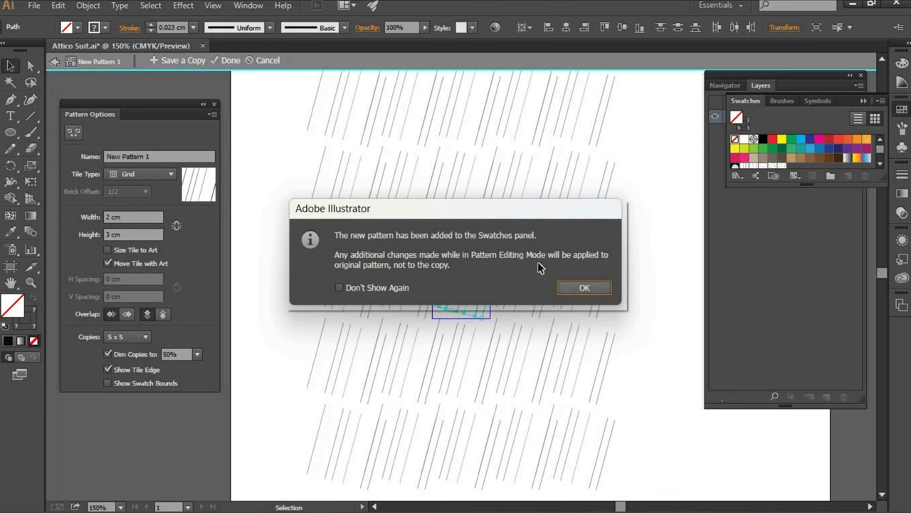
{"action": "left_click", "coordinate": [576, 287]}
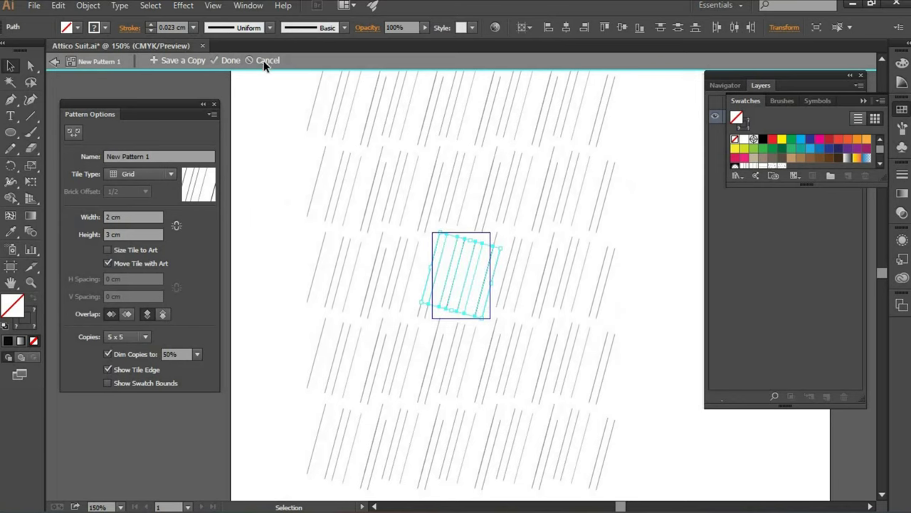
{"action": "left_click", "coordinate": [264, 61]}
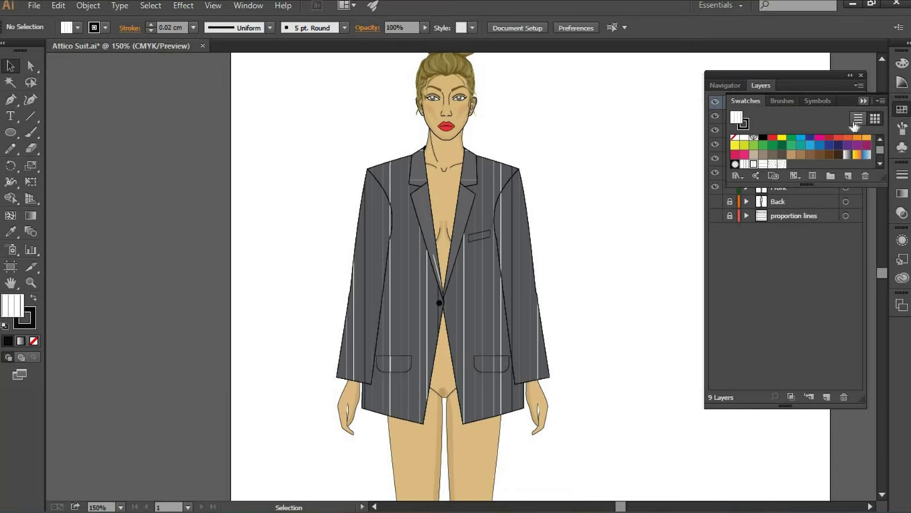
Apply the pattern fill to all jacket stripe artwork and remove its stroke
{"action": "left_click", "coordinate": [862, 101]}
{"action": "key", "text": "ctrl+a"}
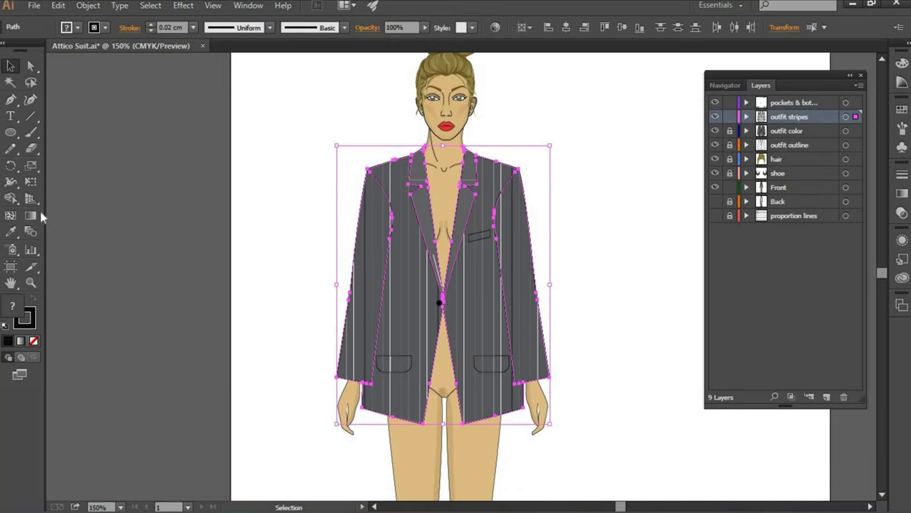
{"action": "left_click", "coordinate": [11, 199]}
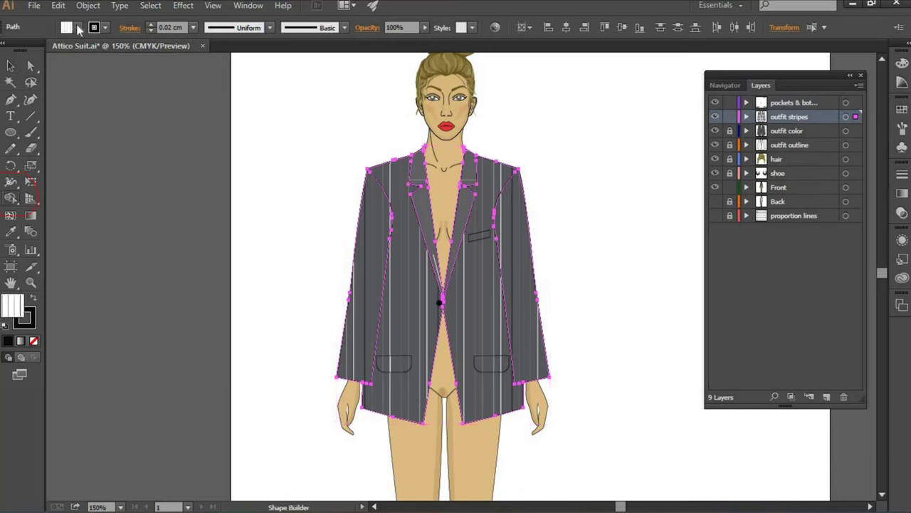
{"action": "left_click", "coordinate": [94, 27]}
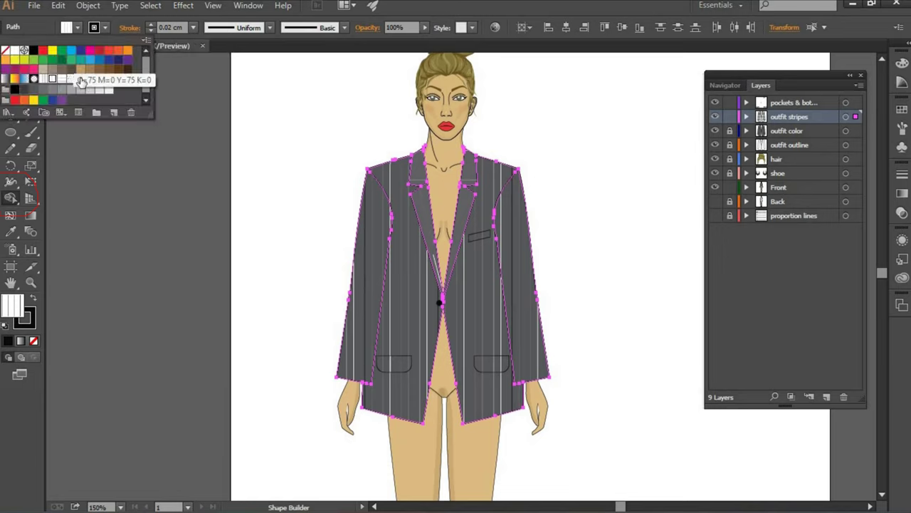
{"action": "left_click", "coordinate": [105, 29]}
{"action": "key", "text": "slash"}
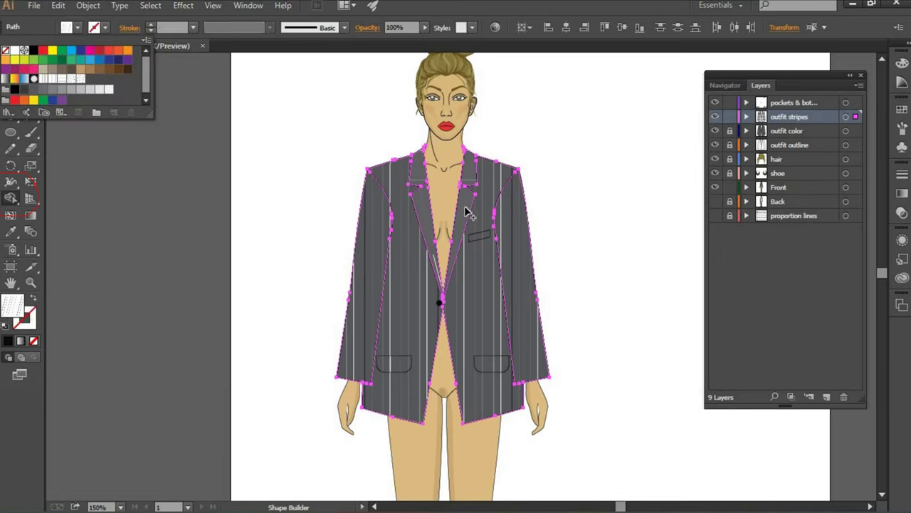
{"action": "key", "text": "Escape"}
Deselect the jacket and make the 'trousers outline' layer active
{"action": "left_click", "coordinate": [10, 65]}
{"action": "left_click", "coordinate": [631, 164]}
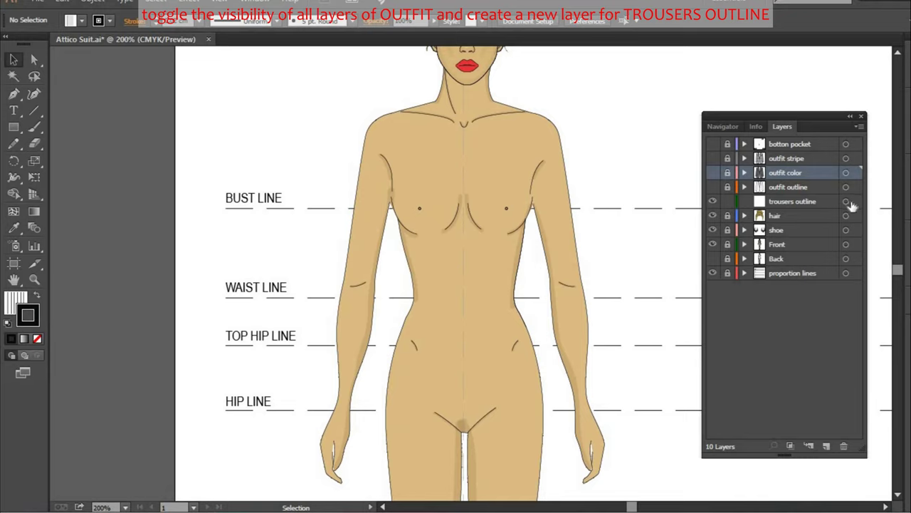
{"action": "left_click", "coordinate": [810, 203]}
Pen-draw the trouser leg outline from centre front waist over the hip to the floor line
{"action": "left_click", "coordinate": [13, 94]}
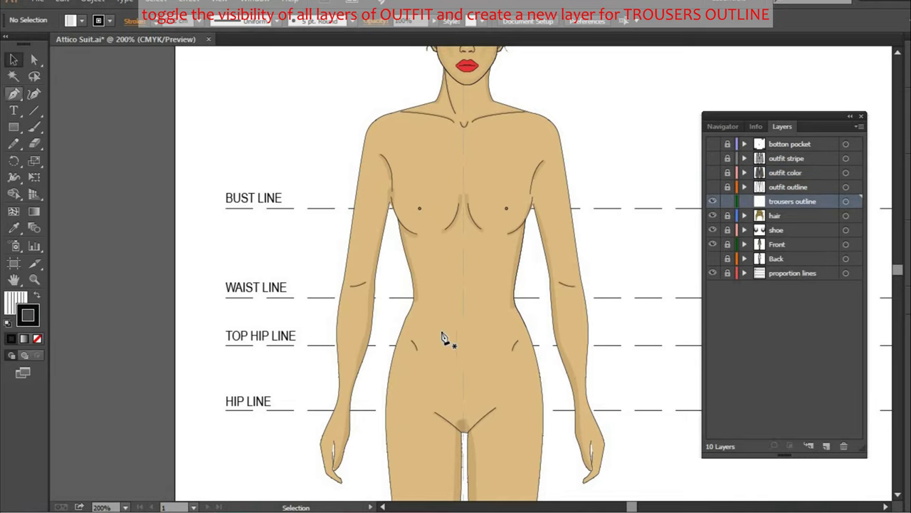
{"action": "left_click", "coordinate": [462, 179]}
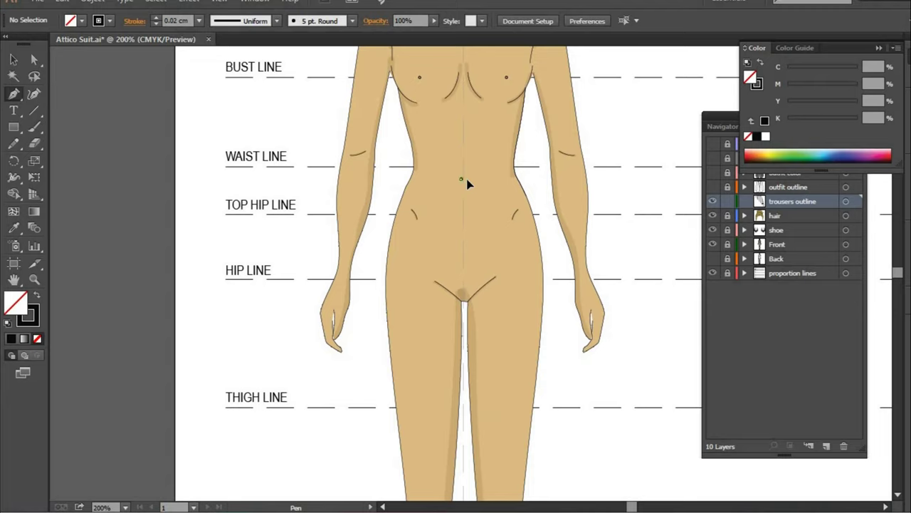
{"action": "left_click_drag", "start_coordinate": [461, 178], "coordinate": [467, 178]}
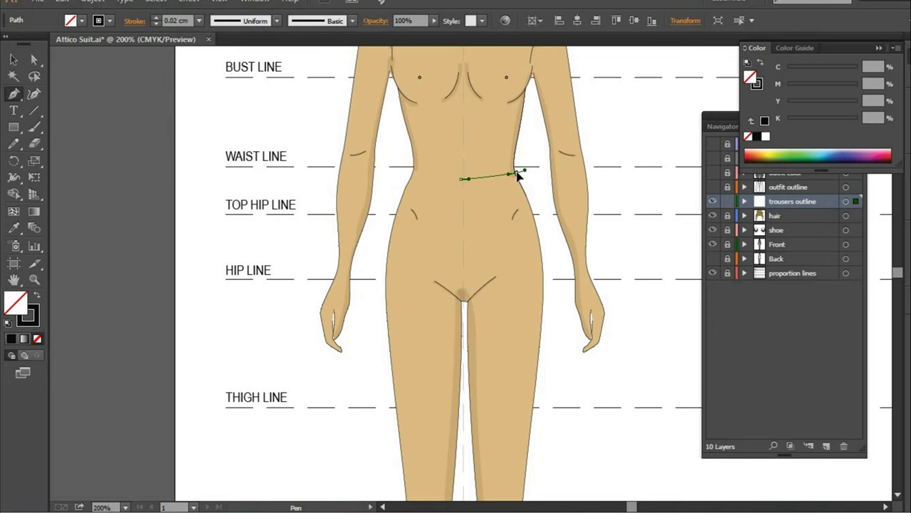
{"action": "left_click_drag", "start_coordinate": [516, 173], "coordinate": [524, 171]}
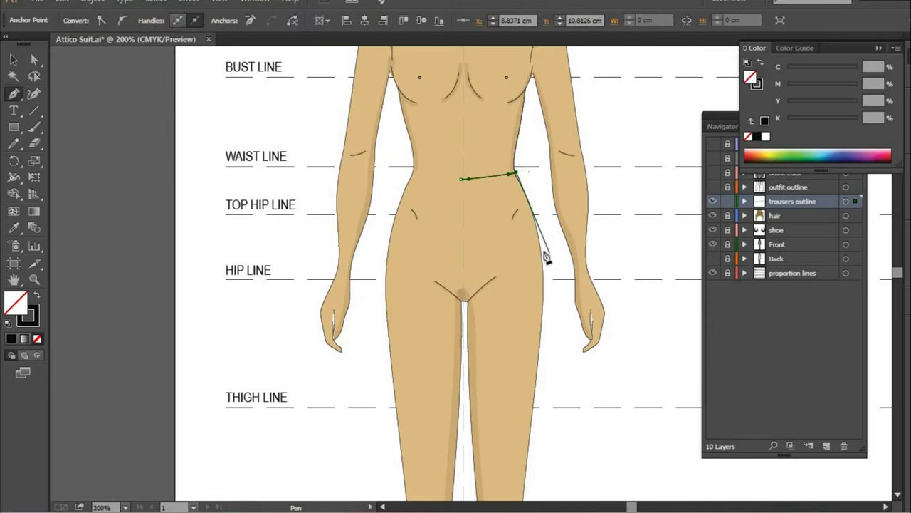
{"action": "left_click_drag", "start_coordinate": [545, 256], "coordinate": [545, 276]}
{"action": "key", "text": "ctrl+minus"}
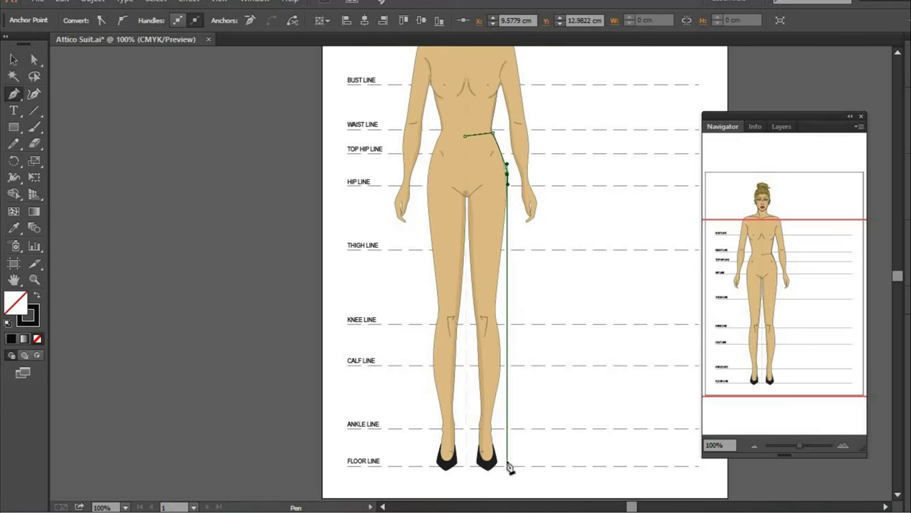
{"action": "left_click", "coordinate": [507, 458]}
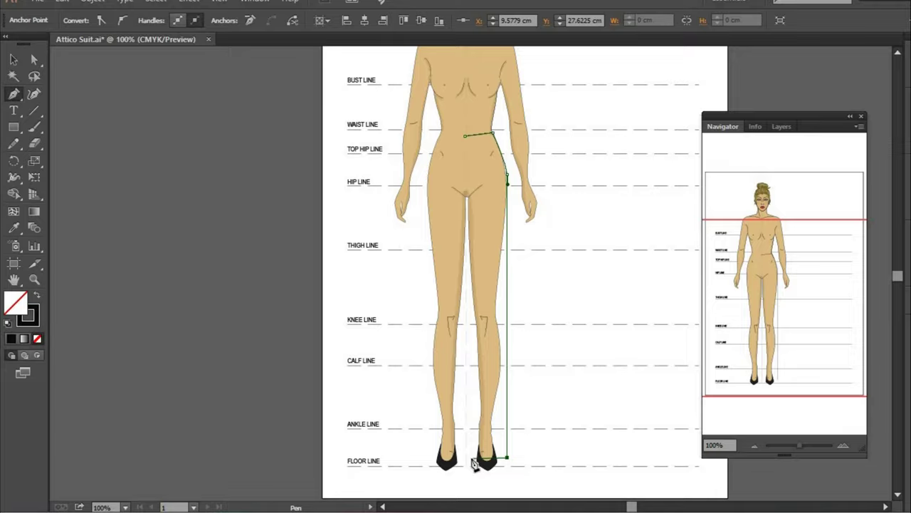
Add an extra anchor point in the middle of the trouser hem
{"action": "key", "text": "ctrl+plus"}
{"action": "scroll", "coordinate": [662, 358], "scroll_direction": "up", "scroll_amount": 3}
{"action": "scroll", "coordinate": [468, 450], "scroll_direction": "down", "scroll_amount": 2}
{"action": "scroll", "coordinate": [467, 450], "scroll_direction": "down", "scroll_amount": 2}
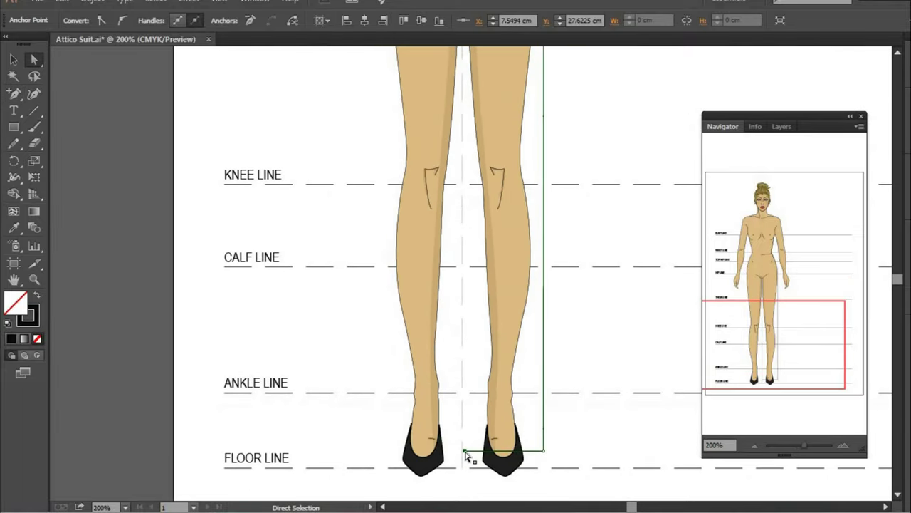
{"action": "key", "text": "p"}
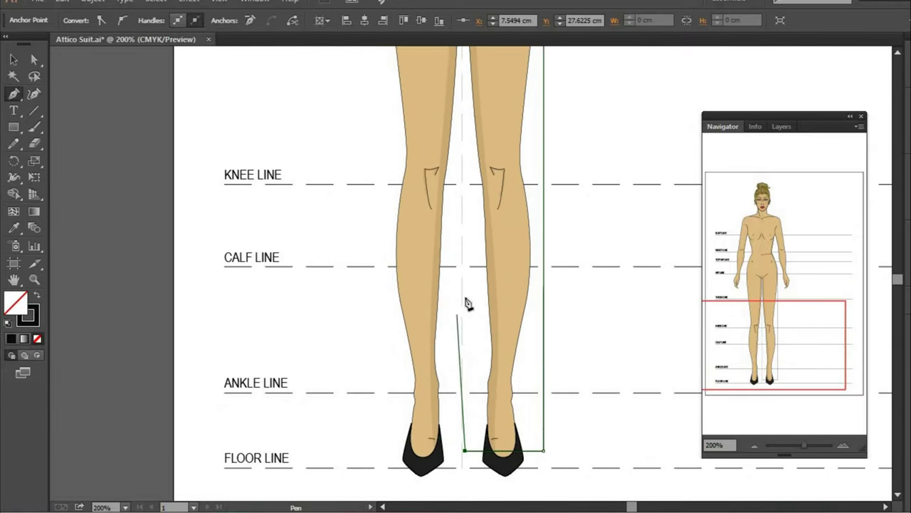
{"action": "scroll", "coordinate": [466, 303], "scroll_direction": "up", "scroll_amount": 3}
{"action": "scroll", "coordinate": [465, 285], "scroll_direction": "up", "scroll_amount": 3}
{"action": "key", "text": "ctrl+plus"}
{"action": "key", "text": "ctrl+plus"}
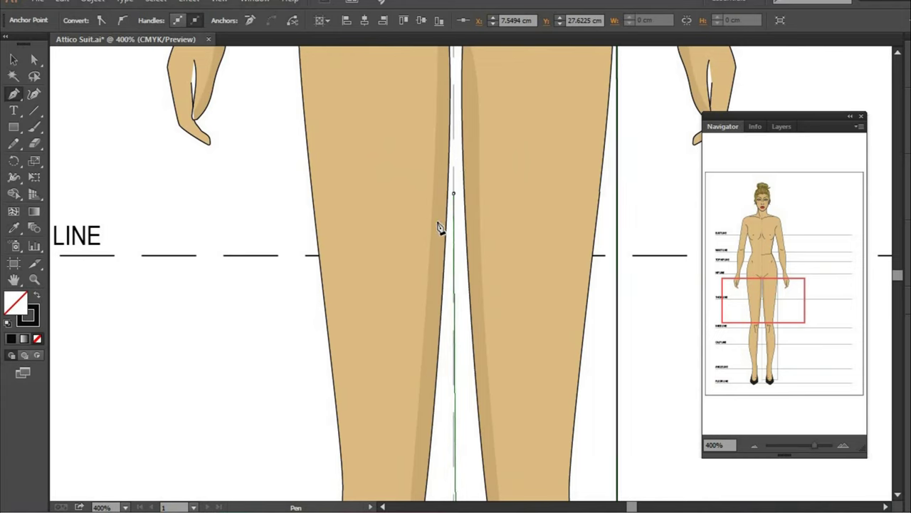
{"action": "scroll", "coordinate": [454, 259], "scroll_direction": "up", "scroll_amount": 3}
{"action": "scroll", "coordinate": [458, 199], "scroll_direction": "up", "scroll_amount": 4}
{"action": "scroll", "coordinate": [456, 182], "scroll_direction": "up", "scroll_amount": 2}
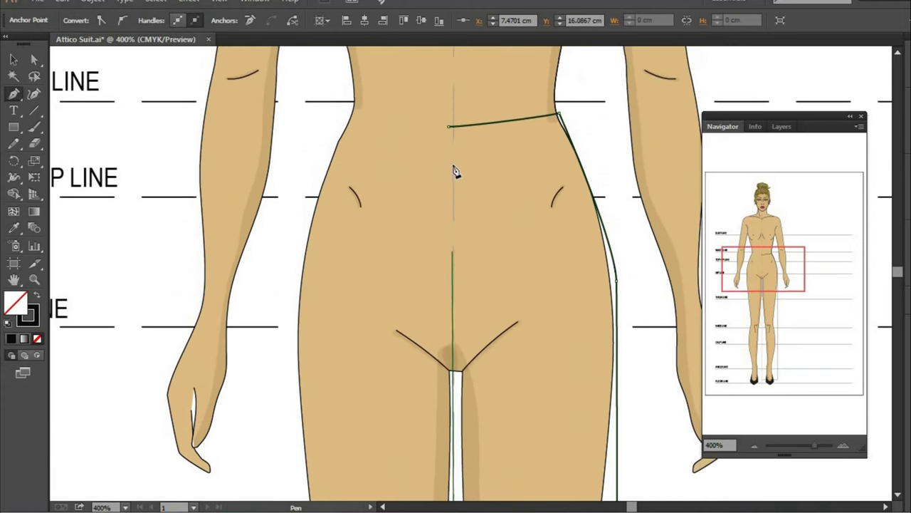
{"action": "scroll", "coordinate": [455, 160], "scroll_direction": "up", "scroll_amount": 1}
{"action": "key", "text": "ctrl+z"}
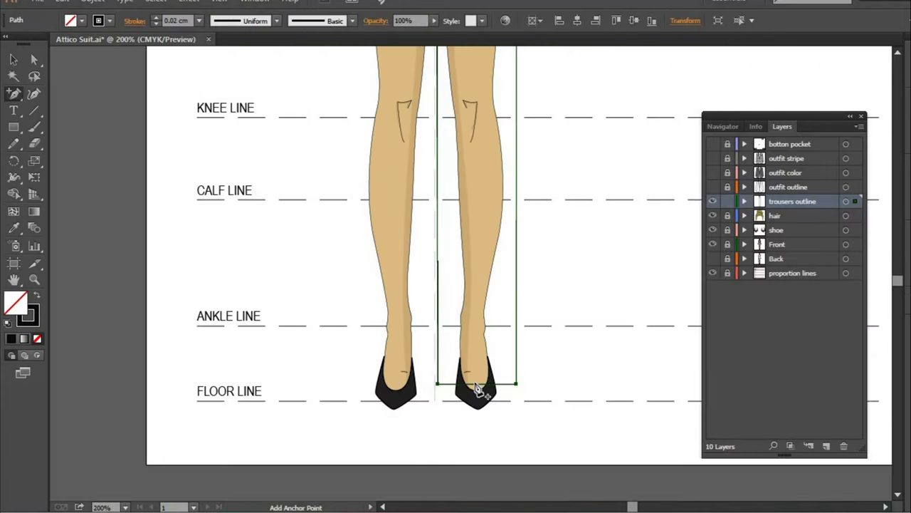
{"action": "left_click", "coordinate": [473, 384]}
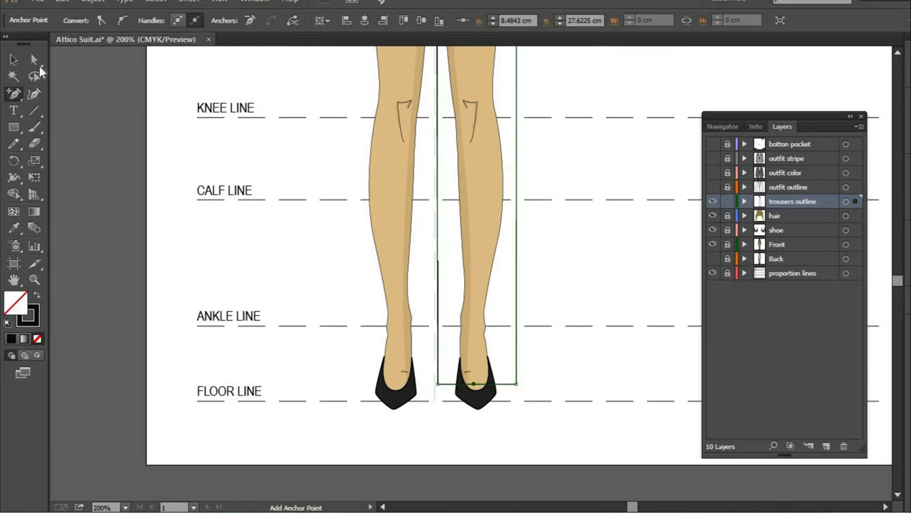
{"action": "key", "text": "a"}
{"action": "left_click_drag", "start_coordinate": [474, 385], "coordinate": [473, 385]}
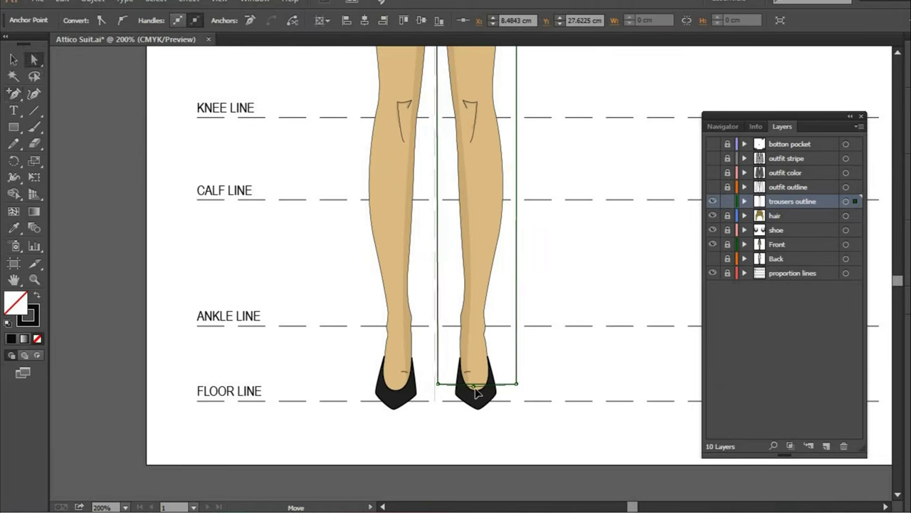
Draw a straight waistband line from the centre front to the side seam
{"action": "left_click", "coordinate": [566, 351]}
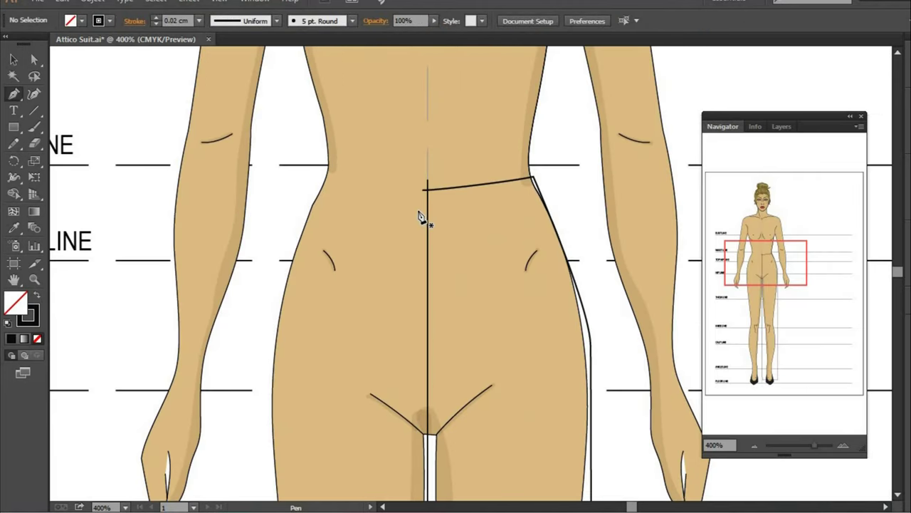
{"action": "left_click", "coordinate": [419, 211]}
{"action": "left_click", "coordinate": [547, 194]}
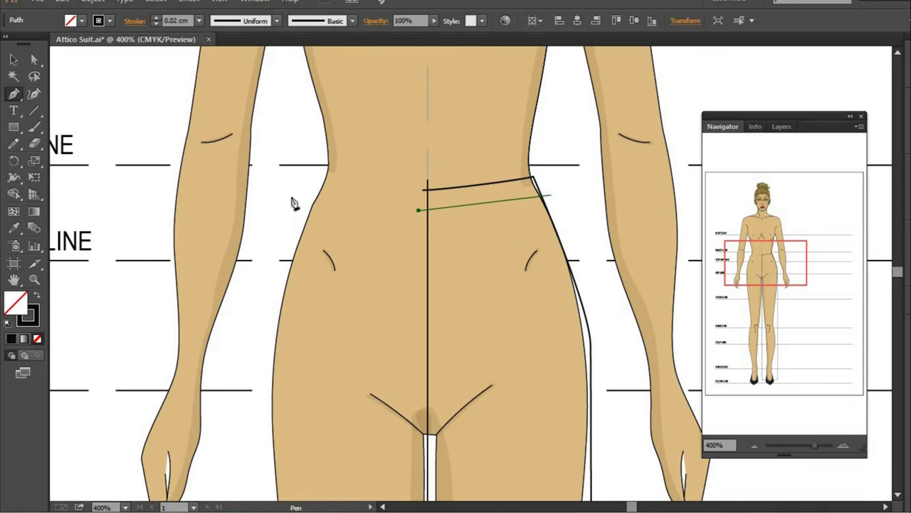
{"action": "key", "text": "ctrl"}
Bend the waistband line into a gentle curve and fine-tune its end points
{"action": "key", "text": "shift+c"}
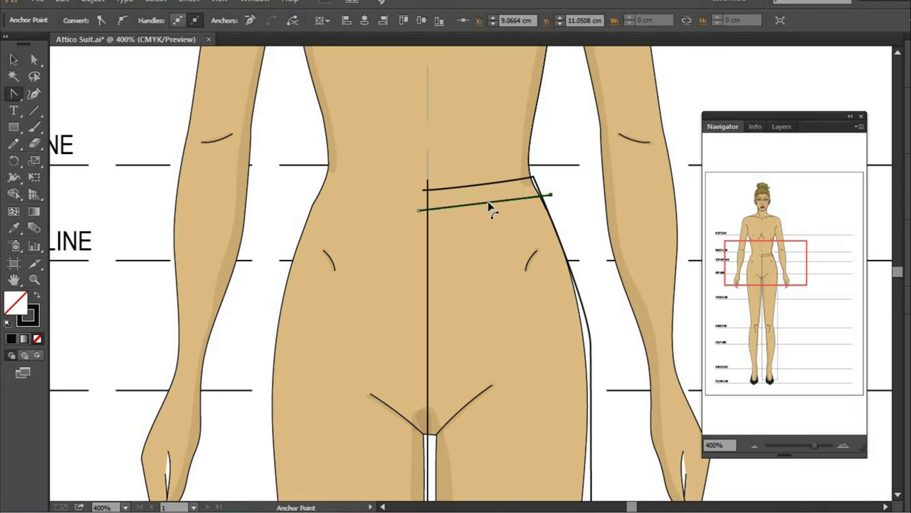
{"action": "left_click_drag", "start_coordinate": [489, 206], "coordinate": [490, 212]}
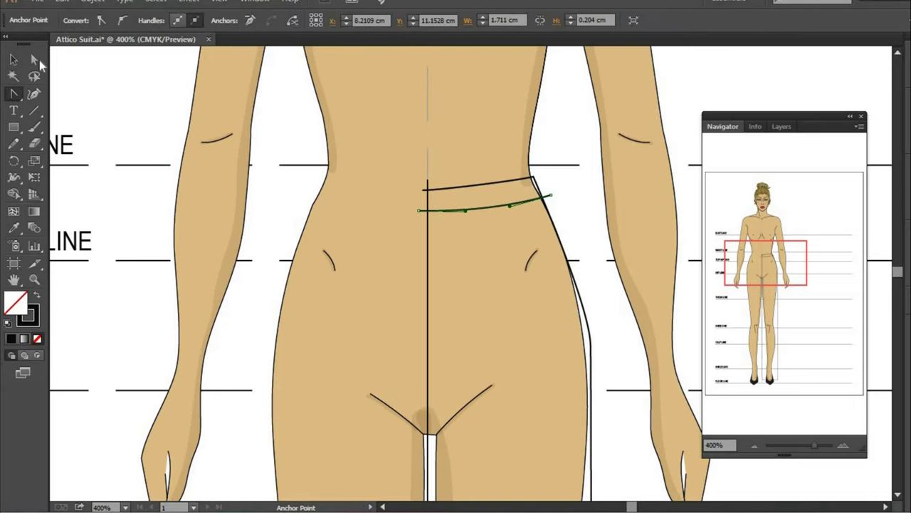
{"action": "key", "text": "a"}
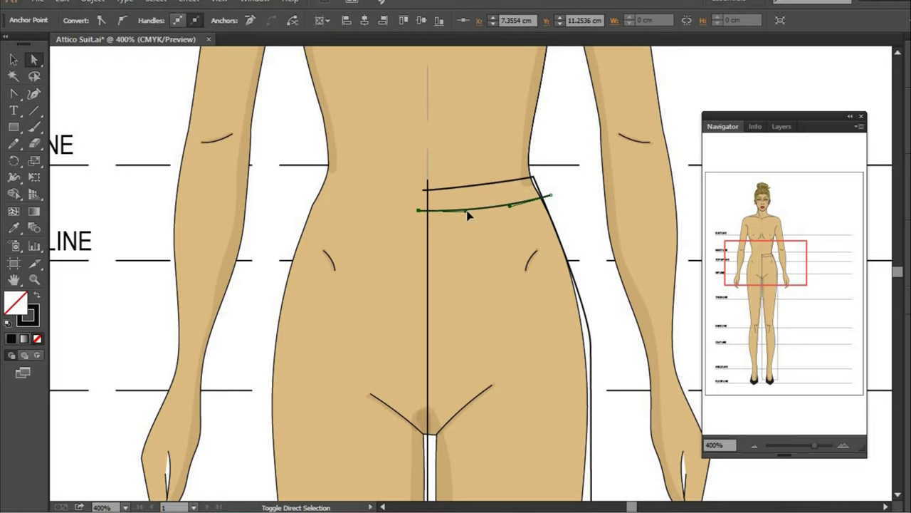
{"action": "left_click_drag", "start_coordinate": [471, 210], "coordinate": [482, 214]}
{"action": "left_click", "coordinate": [551, 197]}
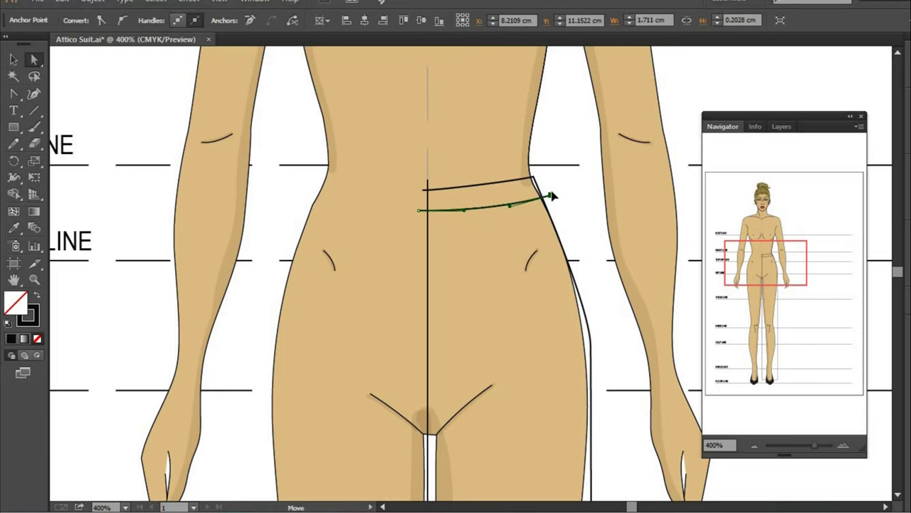
{"action": "left_click", "coordinate": [569, 197]}
{"action": "key", "text": "p"}
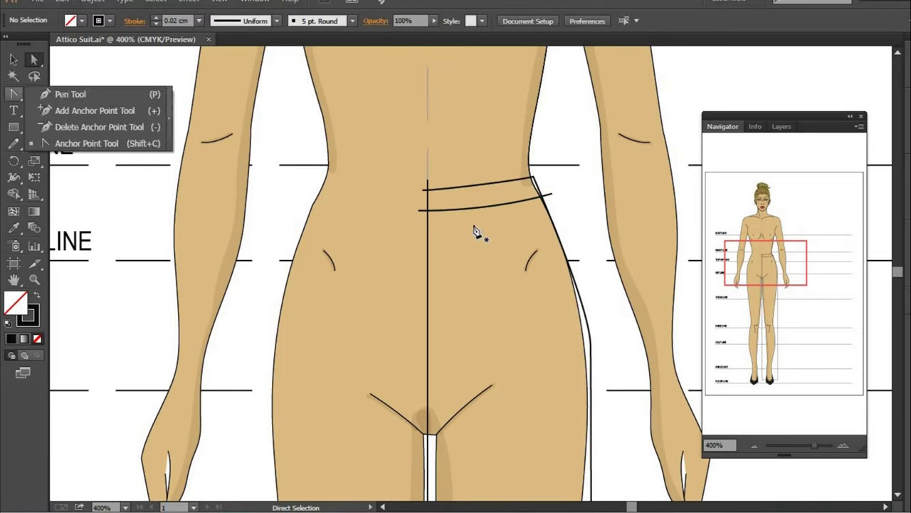
Draw a long front line from below the waistband down to the hip
{"action": "left_click", "coordinate": [472, 199]}
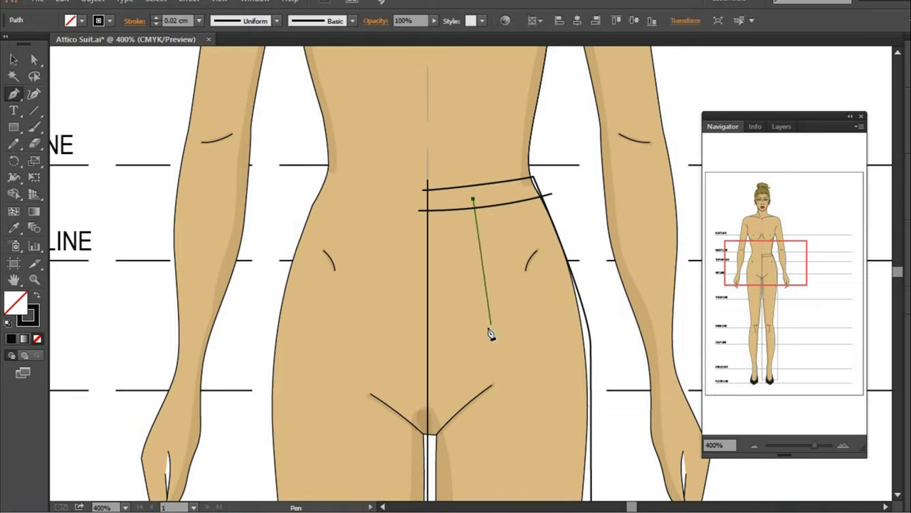
{"action": "left_click", "coordinate": [485, 331]}
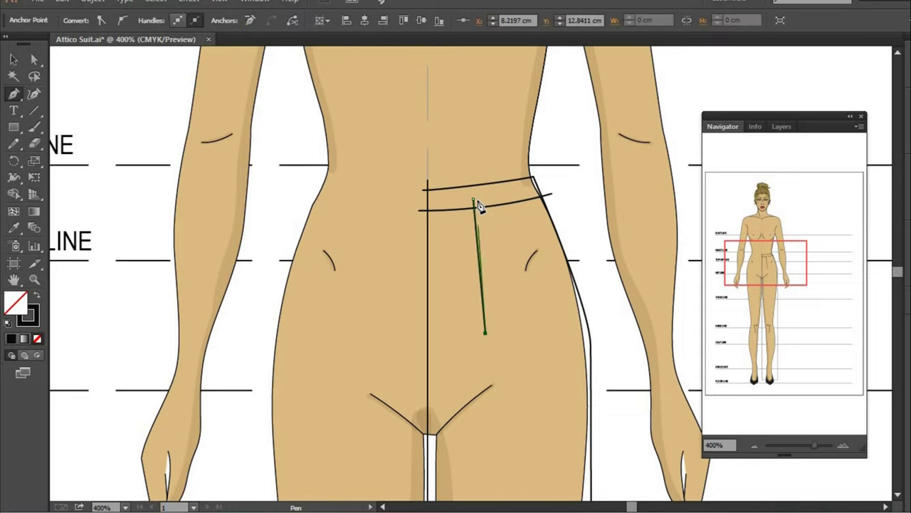
{"action": "key", "text": "ctrl+minus"}
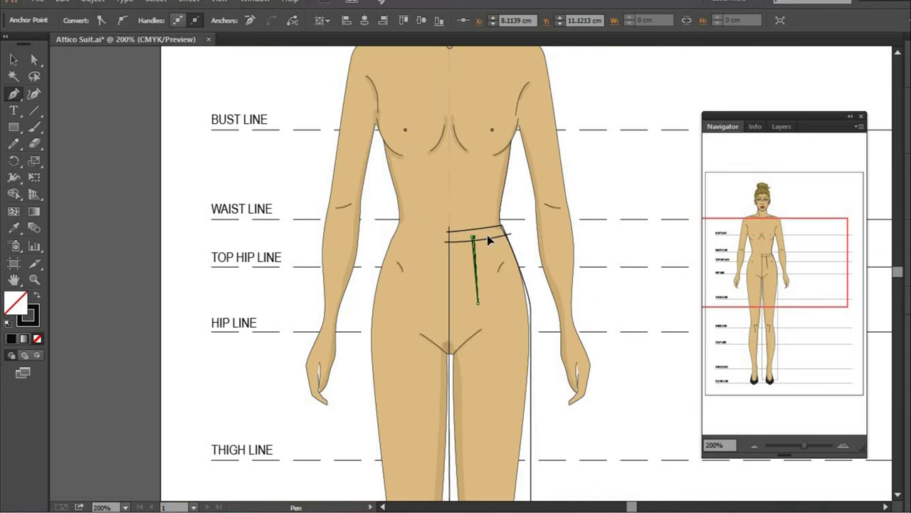
Draw the slanted pocket line from waistband to side seam and bend it into a curve
{"action": "left_click", "coordinate": [488, 235]}
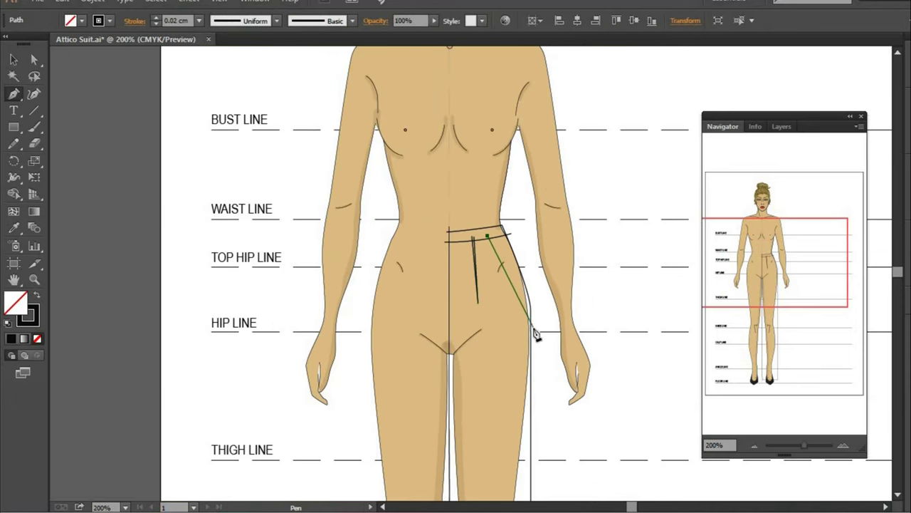
{"action": "left_click", "coordinate": [533, 328]}
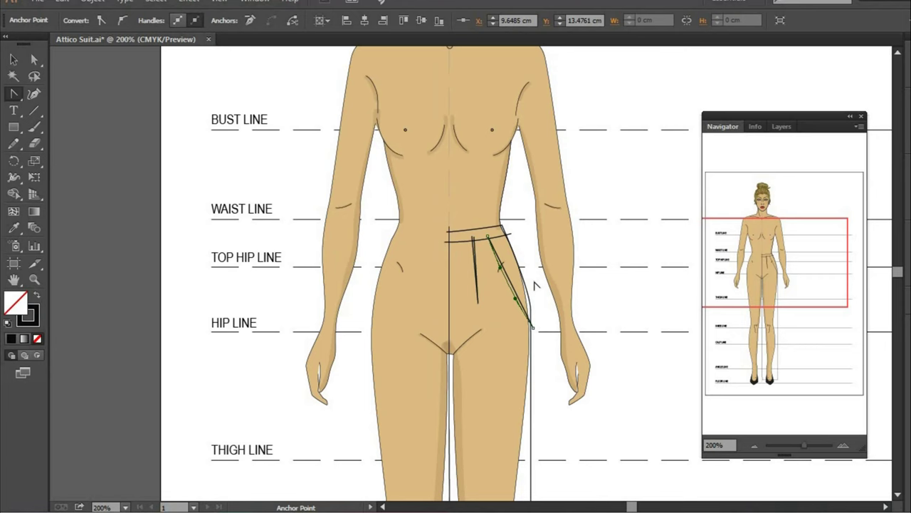
{"action": "left_click", "coordinate": [32, 58]}
{"action": "key", "text": "ctrl+plus"}
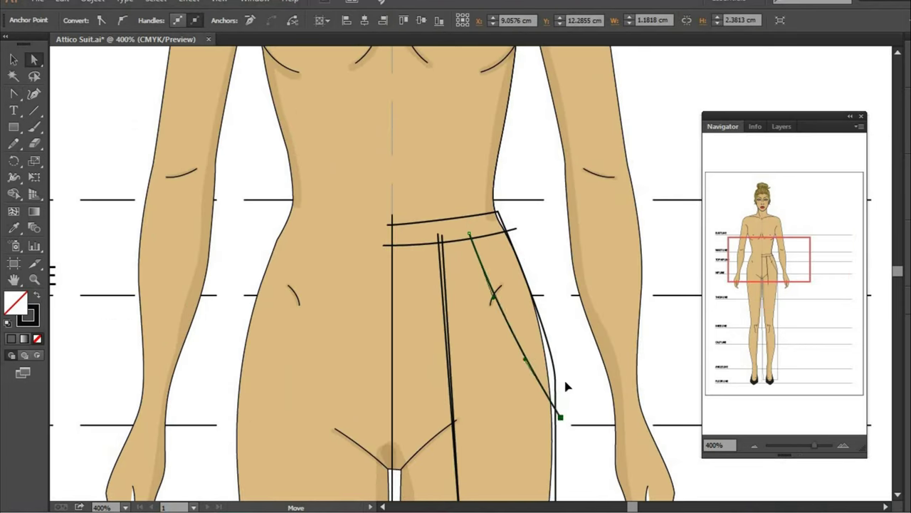
{"action": "left_click_drag", "start_coordinate": [565, 385], "coordinate": [494, 291]}
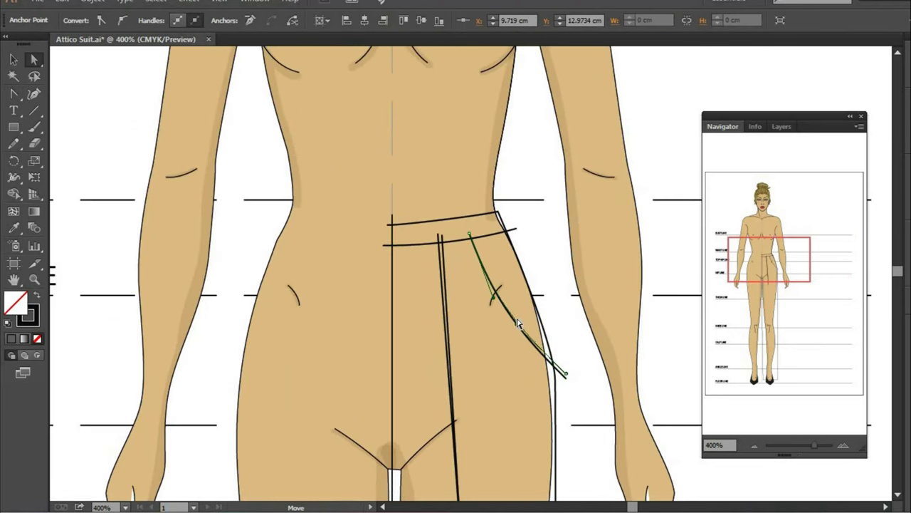
{"action": "left_click_drag", "start_coordinate": [517, 325], "coordinate": [518, 340]}
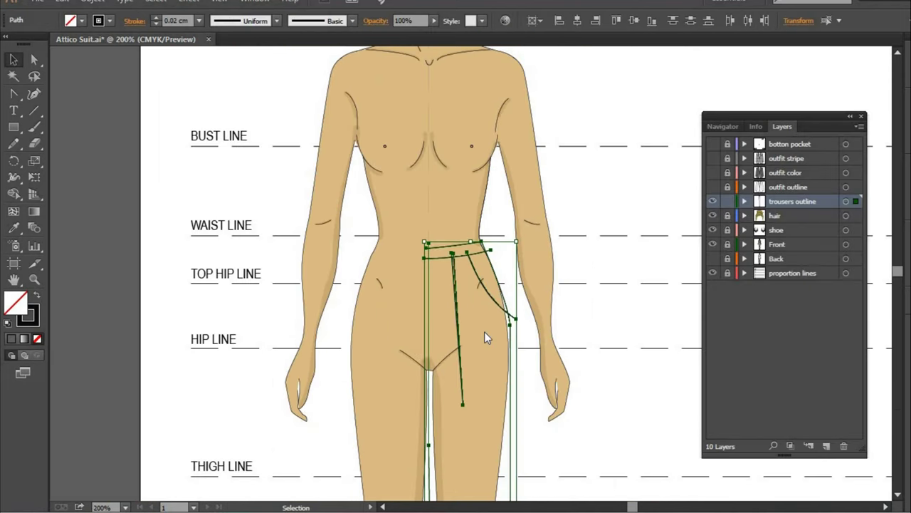
{"action": "right_click", "coordinate": [484, 331]}
Make a vertically reflected copy of the trouser half and move it onto the other leg
{"action": "mouse_move", "coordinate": [533, 288]}
{"action": "key", "text": "Return"}
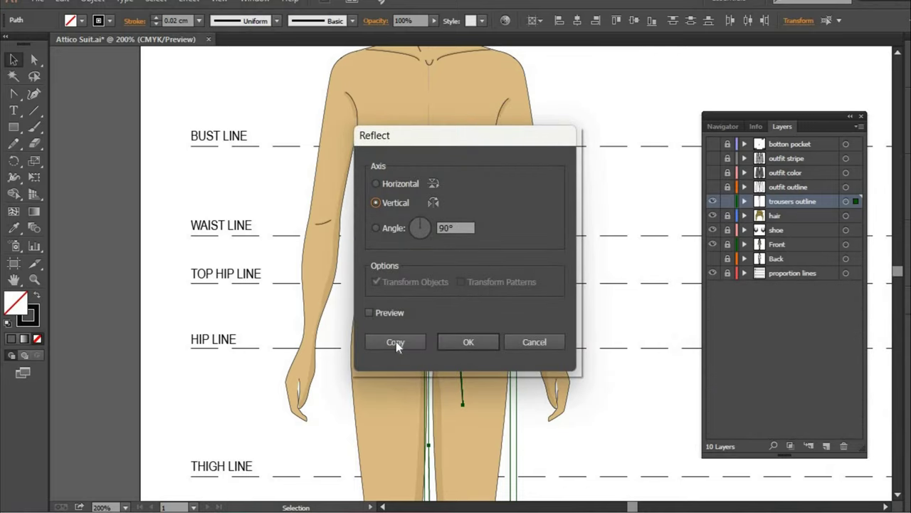
{"action": "left_click", "coordinate": [445, 342]}
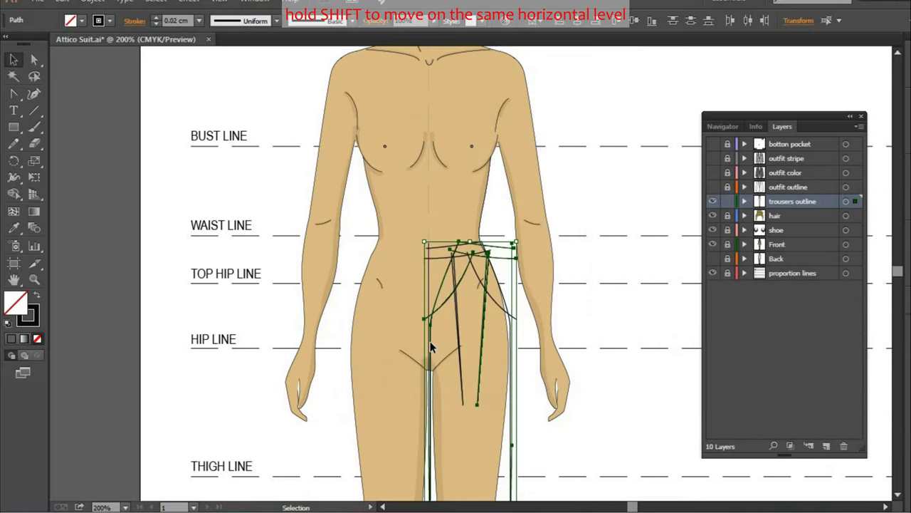
{"action": "left_click_drag", "start_coordinate": [357, 345], "coordinate": [347, 342]}
Trim the excess line ends at the waistband with the Shape Builder tool
{"action": "key", "text": "ctrl+equal"}
{"action": "key", "text": "ctrl+equal"}
{"action": "key", "text": "ctrl+equal"}
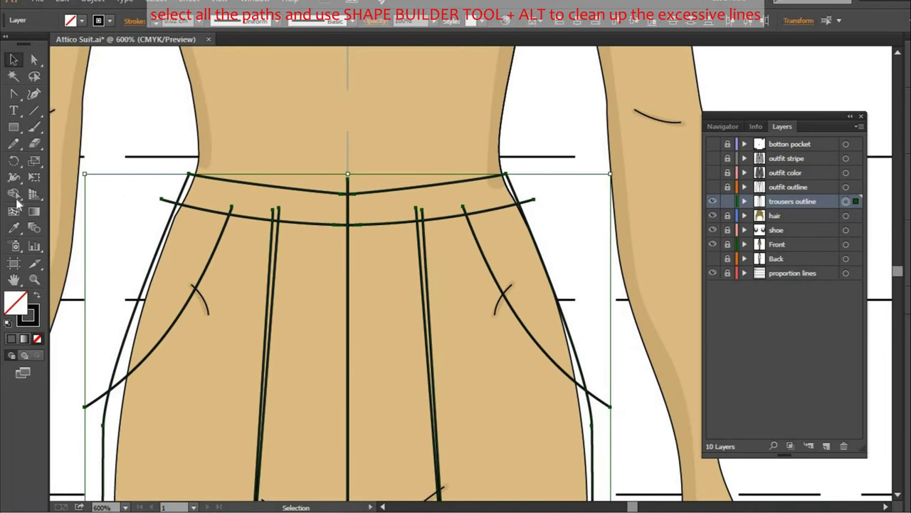
{"action": "left_click", "coordinate": [14, 197]}
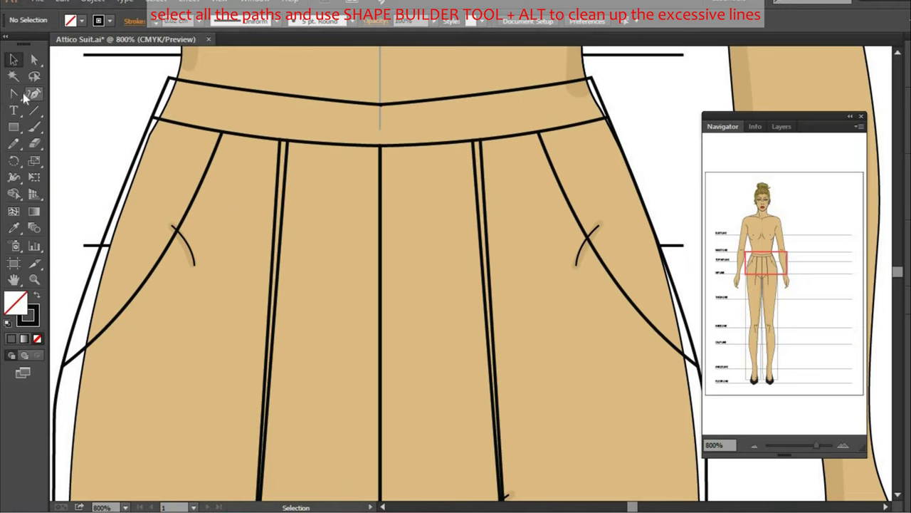
{"action": "left_click", "coordinate": [12, 95]}
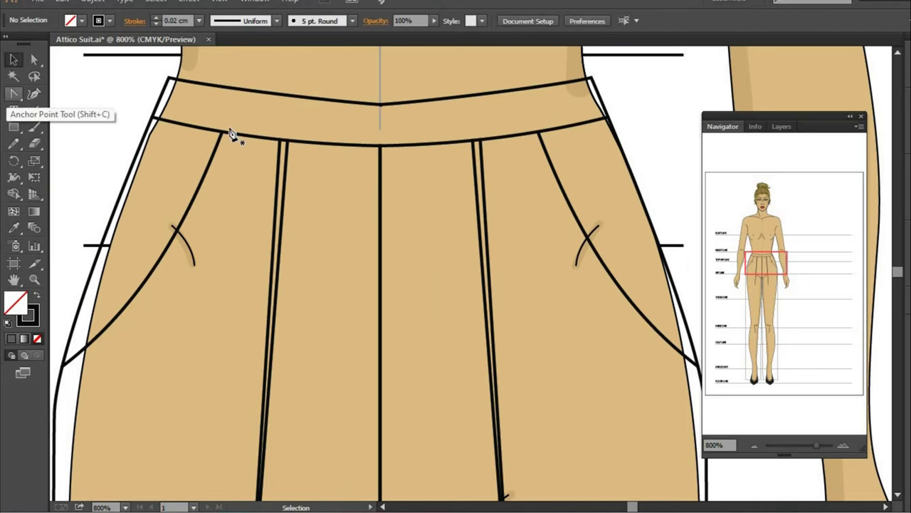
Draw a J-shaped fly-front line beside the centre seam and round its bottom corner
{"action": "left_click", "coordinate": [426, 139]}
{"action": "scroll", "coordinate": [430, 329], "scroll_direction": "down", "scroll_amount": 3}
{"action": "left_click", "coordinate": [425, 305]}
{"action": "left_click_drag", "start_coordinate": [359, 326], "coordinate": [327, 326]}
{"action": "key", "text": "shift+c"}
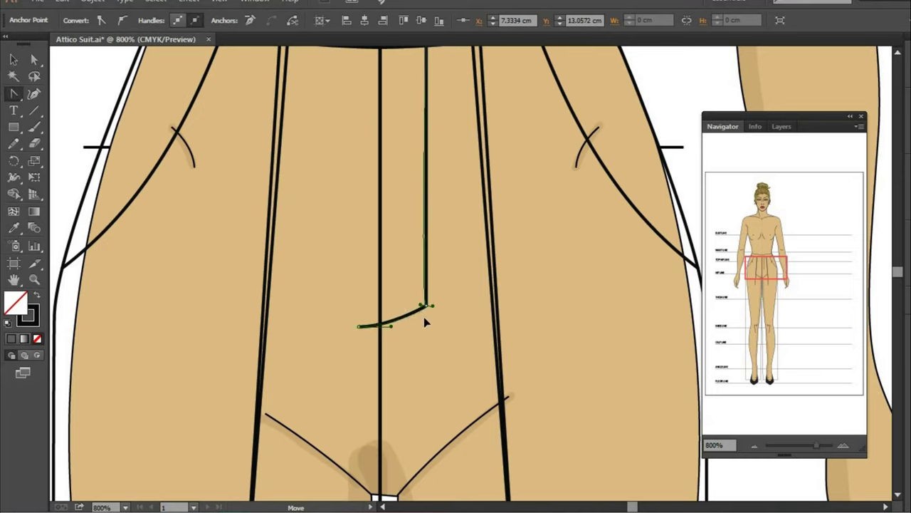
{"action": "mouse_move", "coordinate": [426, 305]}
{"action": "left_mouse_down"}
{"action": "mouse_move", "coordinate": [425, 327]}
{"action": "mouse_move", "coordinate": [427, 284]}
{"action": "left_mouse_up"}
{"action": "key", "text": "v"}
{"action": "key", "text": "ctrl+shift+a"}
{"action": "left_click", "coordinate": [754, 445]}
{"action": "left_click", "coordinate": [754, 445]}
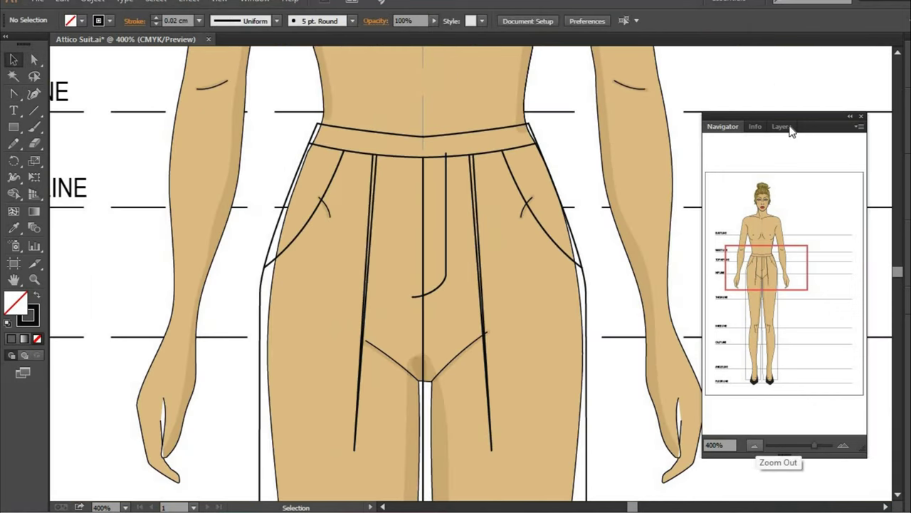
Marquee-select the left side seam anchors and nudge them slightly right
{"action": "left_click", "coordinate": [781, 126]}
{"action": "key", "text": "ctrl+a"}
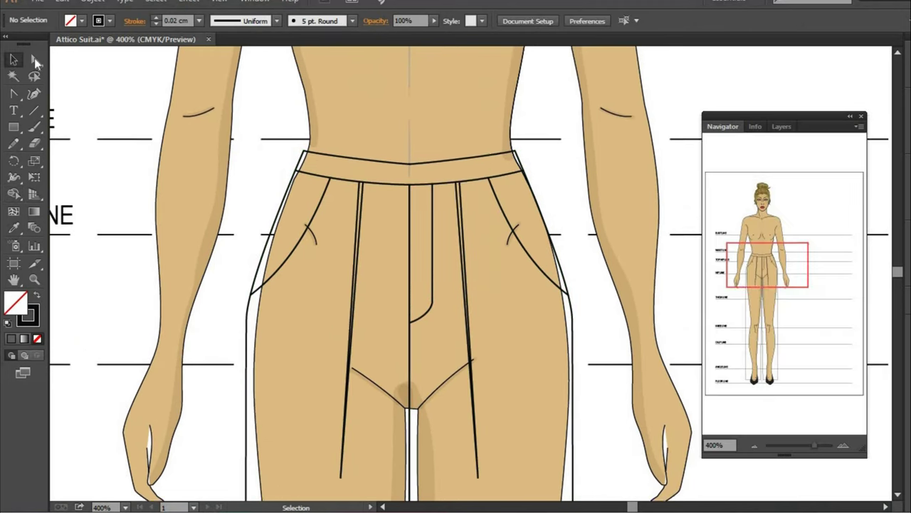
{"action": "key", "text": "a"}
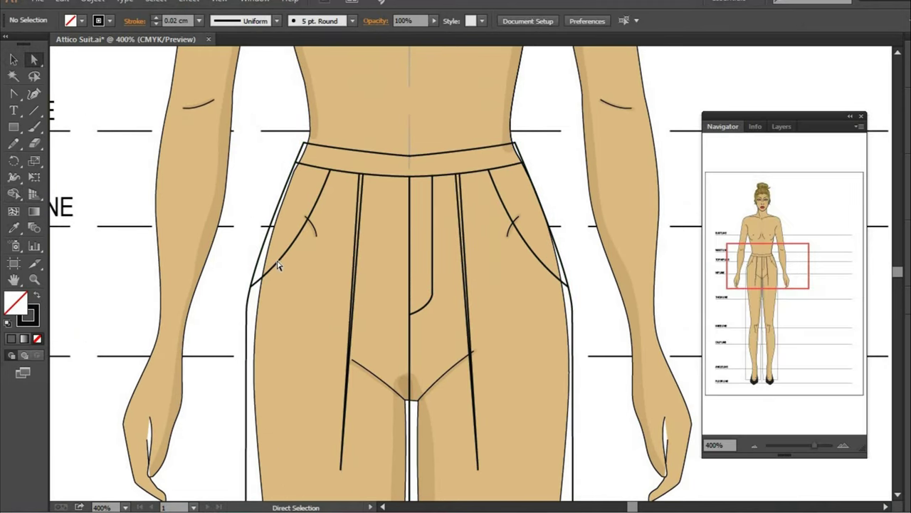
{"action": "left_click_drag", "start_coordinate": [245, 112], "coordinate": [306, 336]}
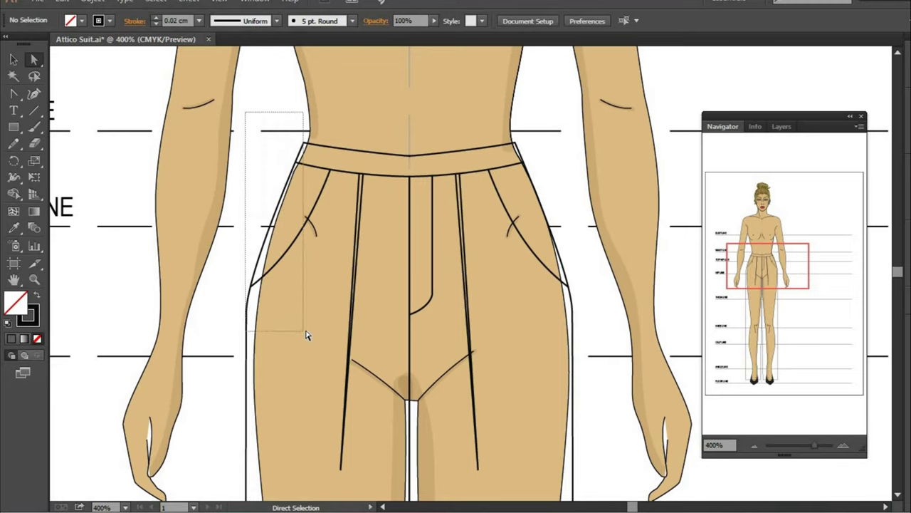
{"action": "left_click_drag", "start_coordinate": [307, 336], "coordinate": [308, 336]}
{"action": "key", "text": "Right"}
{"action": "key", "text": "Right"}
{"action": "key", "text": "Right"}
{"action": "key", "text": "Right"}
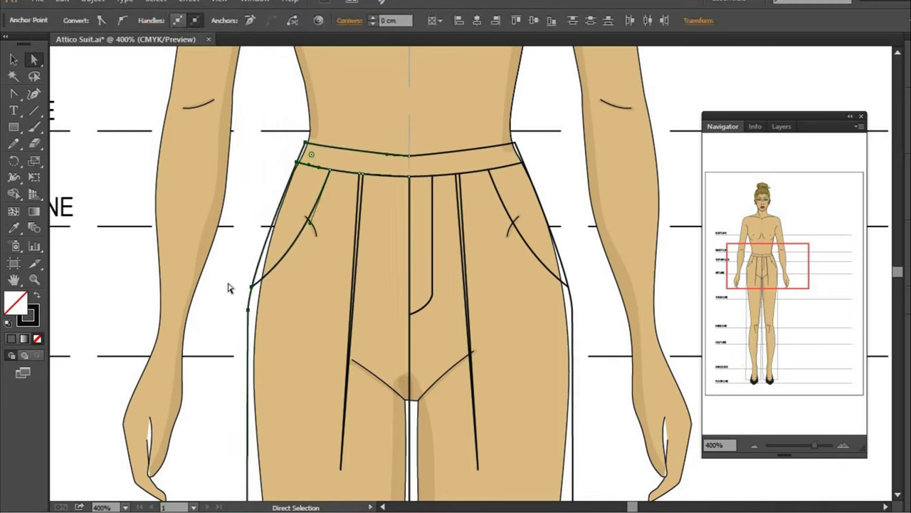
{"action": "left_click", "coordinate": [263, 343]}
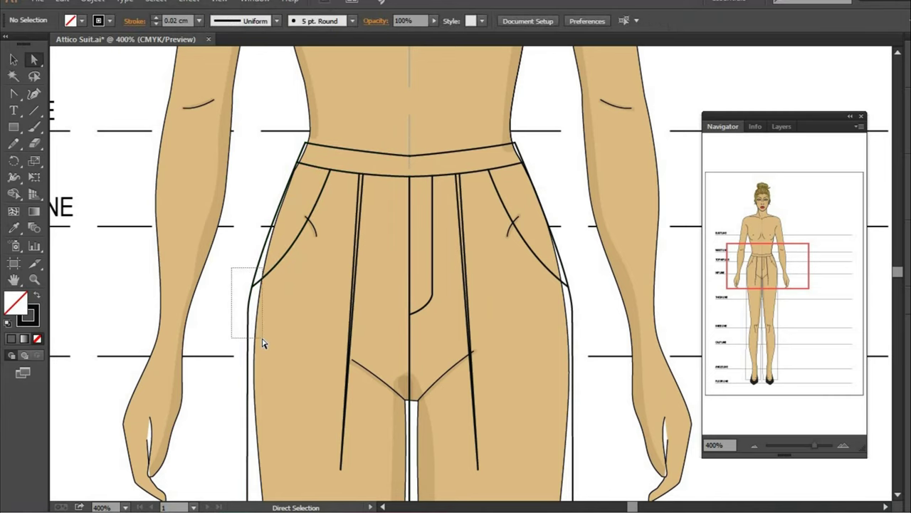
{"action": "left_click_drag", "start_coordinate": [232, 268], "coordinate": [263, 343]}
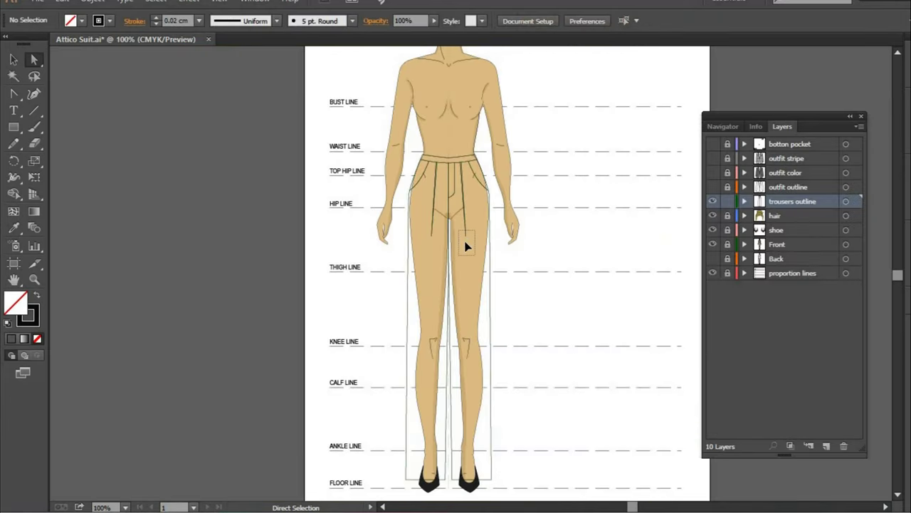
{"action": "left_click", "coordinate": [465, 243]}
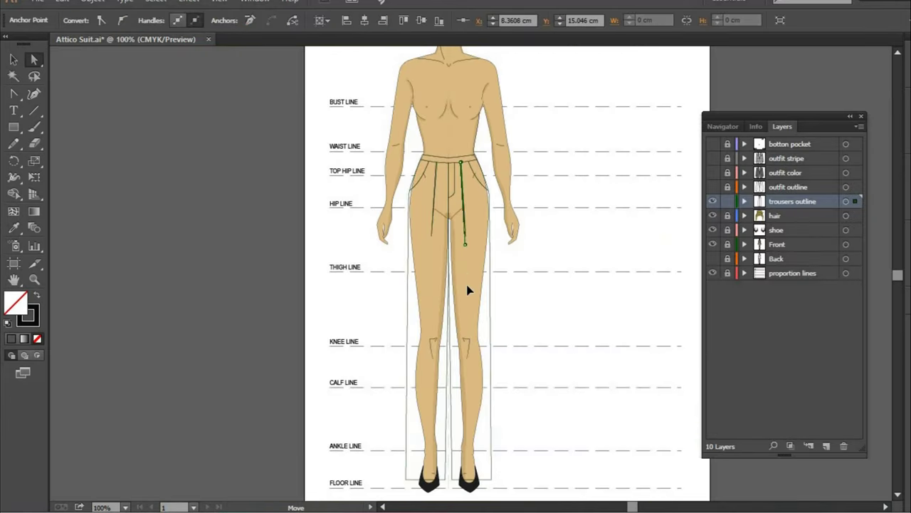
Give the trousers art a grey fill with no stroke, filling the left leg and waistband
{"action": "left_click", "coordinate": [546, 287]}
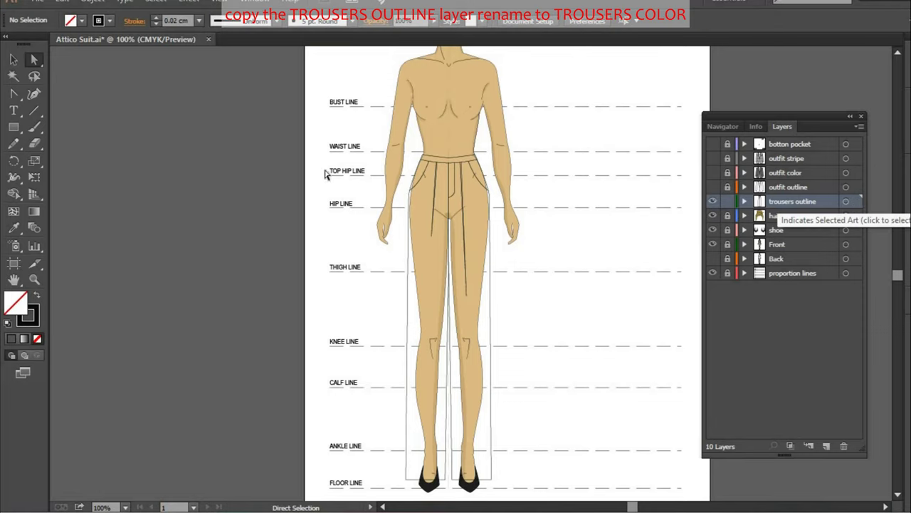
{"action": "left_click", "coordinate": [861, 201]}
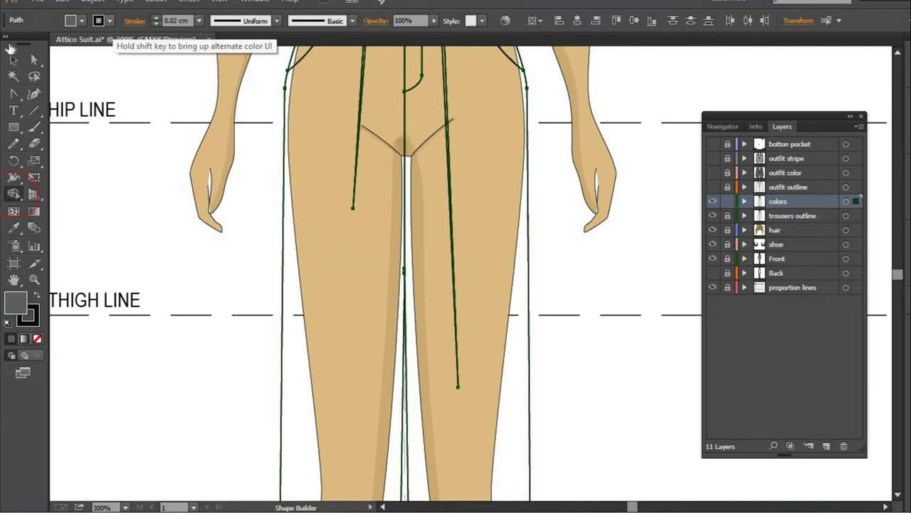
{"action": "left_click", "coordinate": [82, 21]}
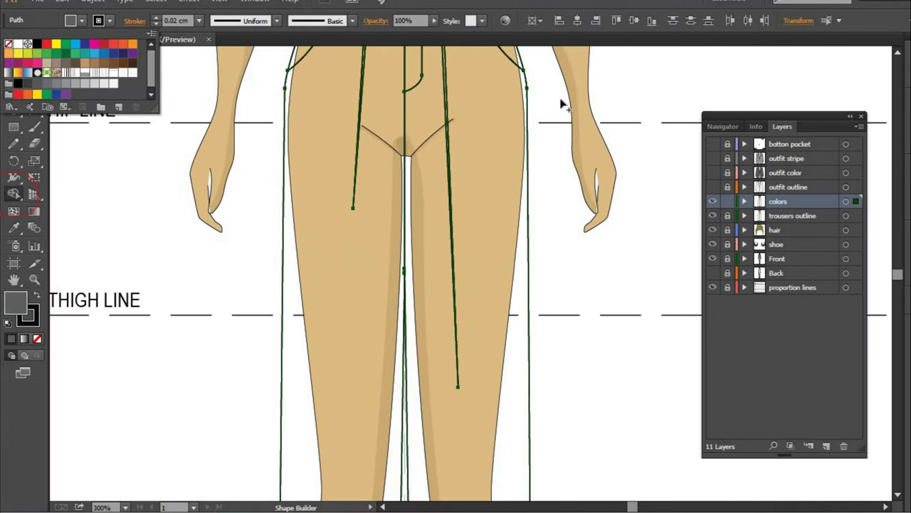
{"action": "key", "text": "slash"}
{"action": "key", "text": "Escape"}
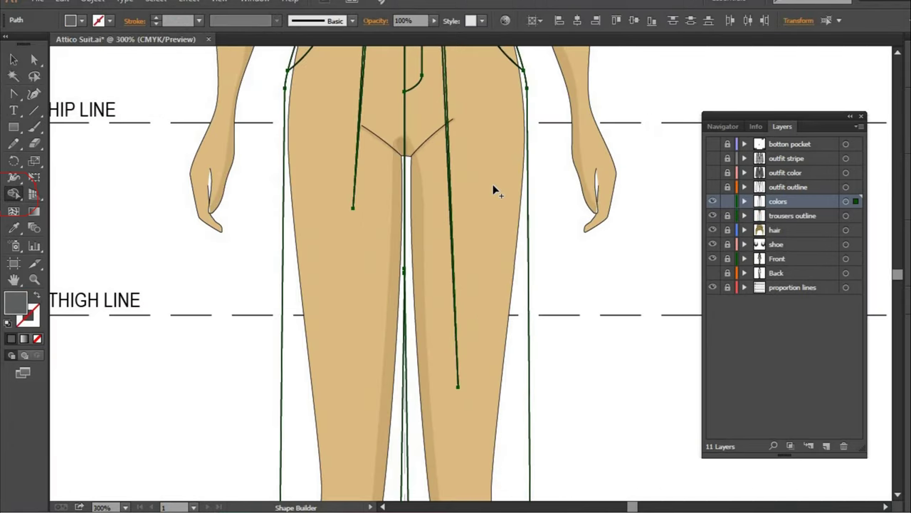
{"action": "scroll", "coordinate": [492, 189], "scroll_direction": "up", "scroll_amount": 3}
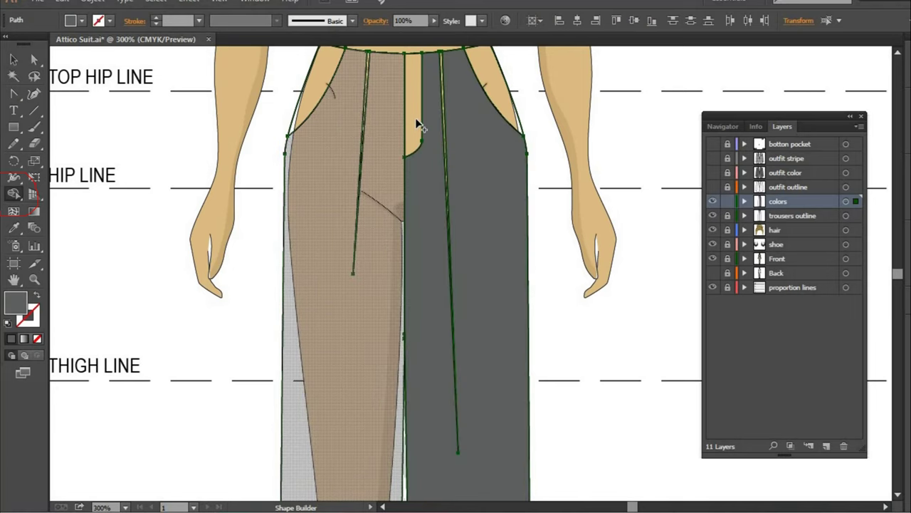
{"action": "left_click", "coordinate": [413, 151]}
{"action": "scroll", "coordinate": [424, 87], "scroll_direction": "up", "scroll_amount": 2}
{"action": "left_click", "coordinate": [484, 91]}
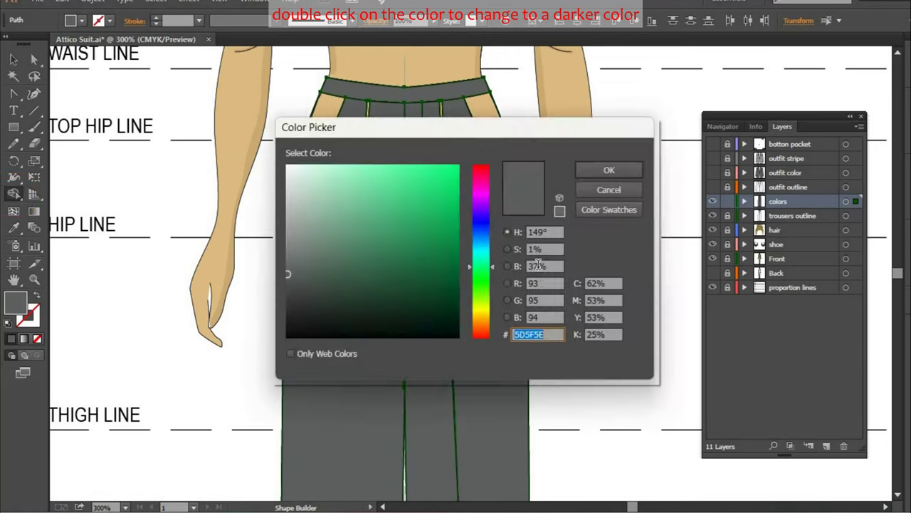
Fill the pleat gaps and left pocket opening darker grey; move the outline copy layer up
{"action": "double_click", "coordinate": [535, 265]}
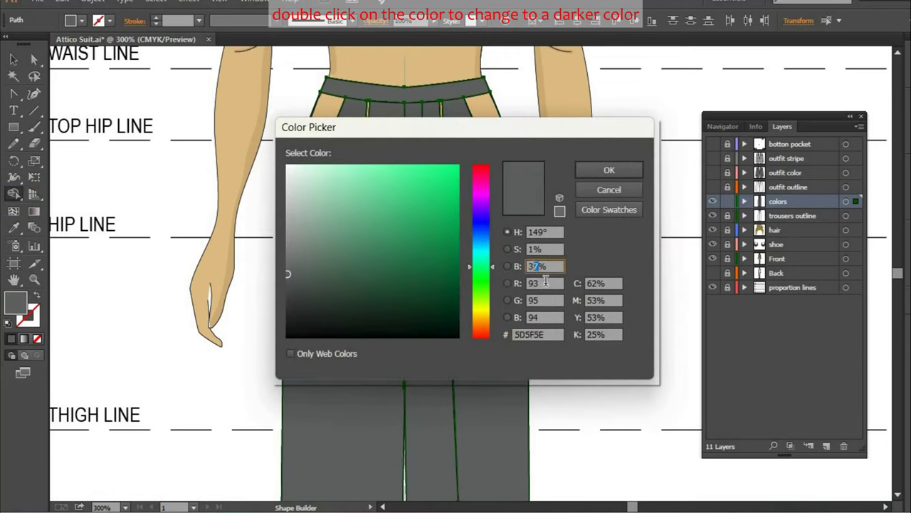
{"action": "type", "text": "32"}
{"action": "left_click", "coordinate": [609, 172]}
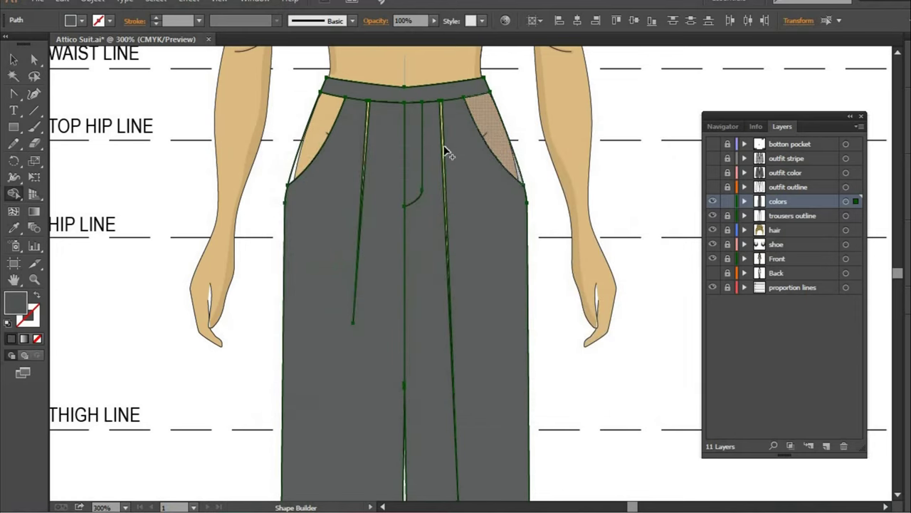
{"action": "key", "text": "ctrl+plus"}
{"action": "key", "text": "ctrl+plus"}
{"action": "left_click", "coordinate": [420, 147]}
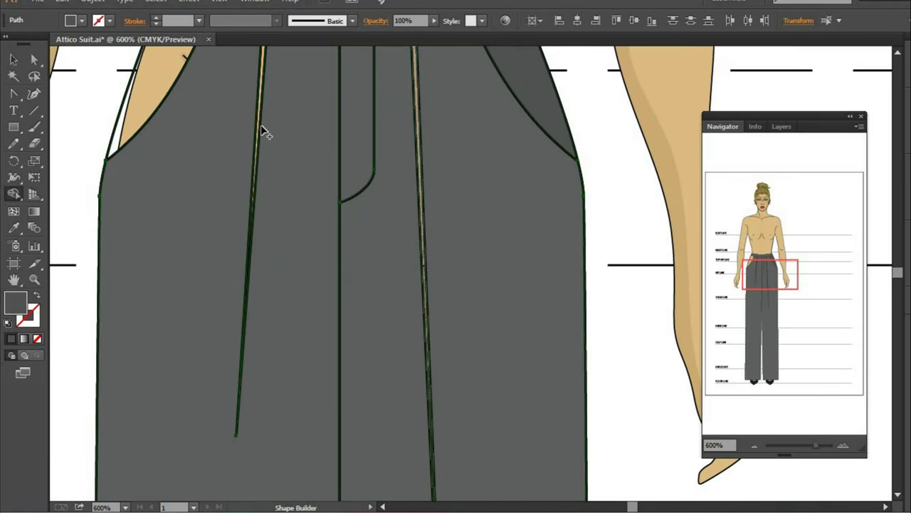
{"action": "scroll", "coordinate": [263, 128], "scroll_direction": "up", "scroll_amount": 5}
{"action": "left_click", "coordinate": [262, 121]}
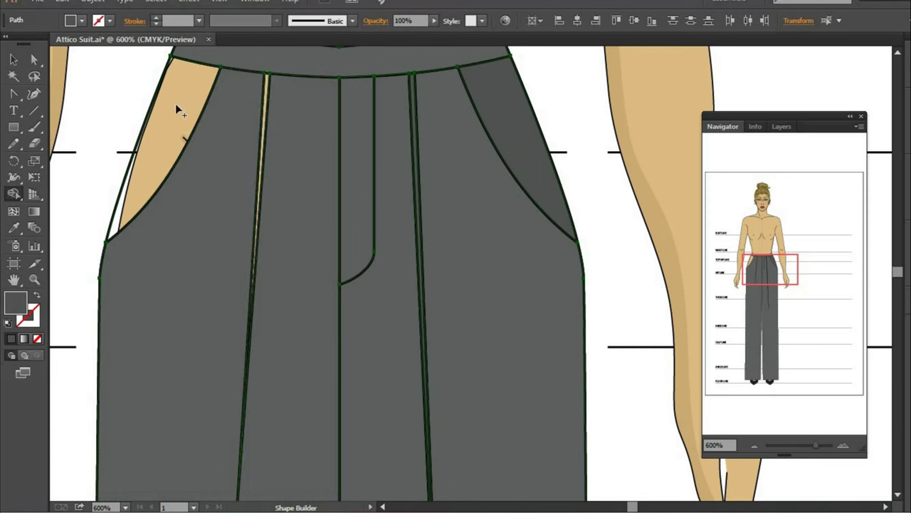
{"action": "left_click", "coordinate": [191, 106]}
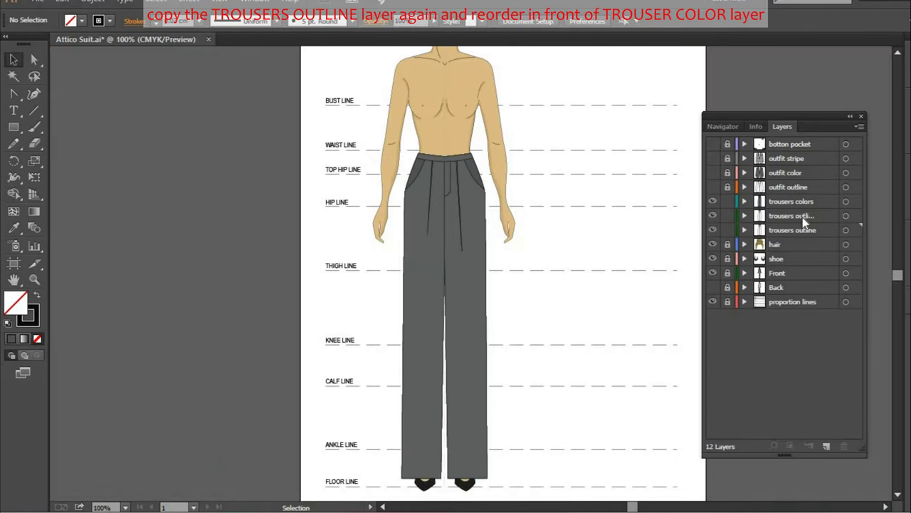
{"action": "left_click_drag", "start_coordinate": [802, 217], "coordinate": [800, 199]}
Rename the copied layer 'trousers stripes' with Gold layer colour and select its contents
{"action": "double_click", "coordinate": [801, 201]}
{"action": "double_click", "coordinate": [826, 201]}
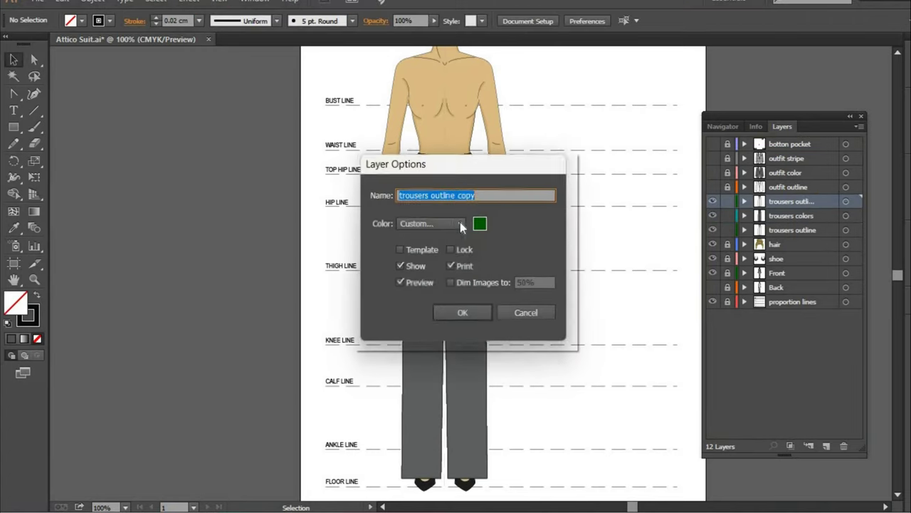
{"action": "left_click", "coordinate": [431, 223]}
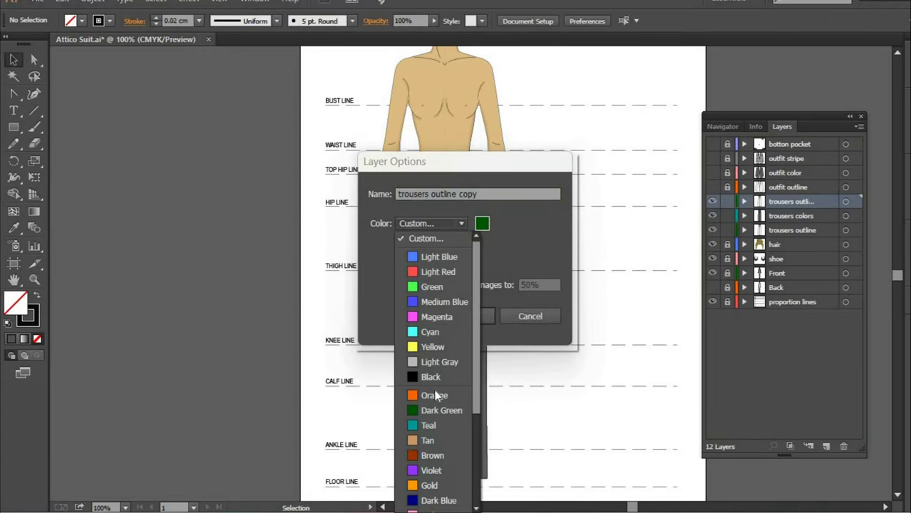
{"action": "left_click", "coordinate": [427, 482]}
{"action": "left_click_drag", "start_coordinate": [431, 193], "coordinate": [520, 170]}
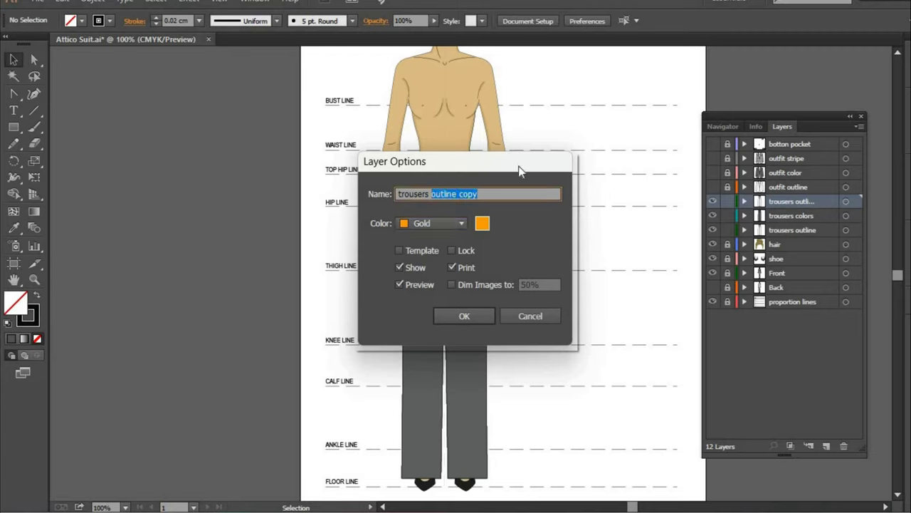
{"action": "type", "text": "stripes"}
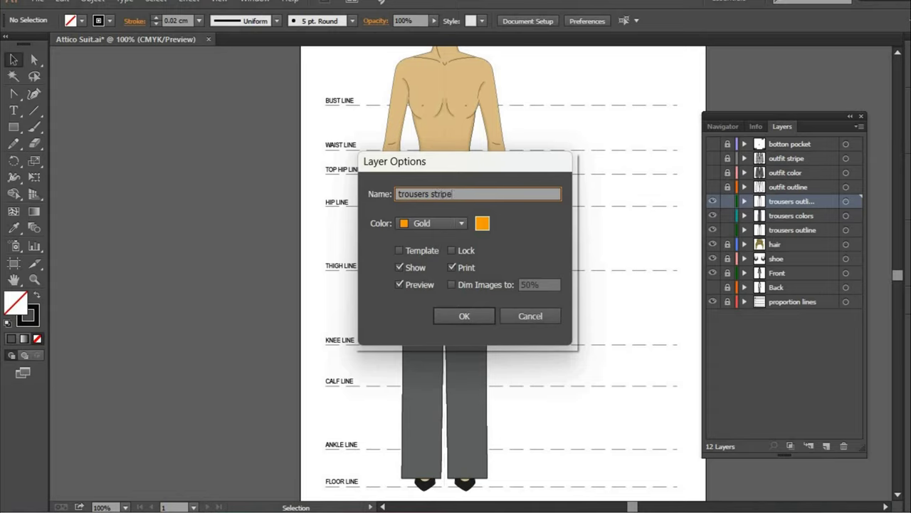
{"action": "key", "text": "Return"}
{"action": "left_click", "coordinate": [856, 201]}
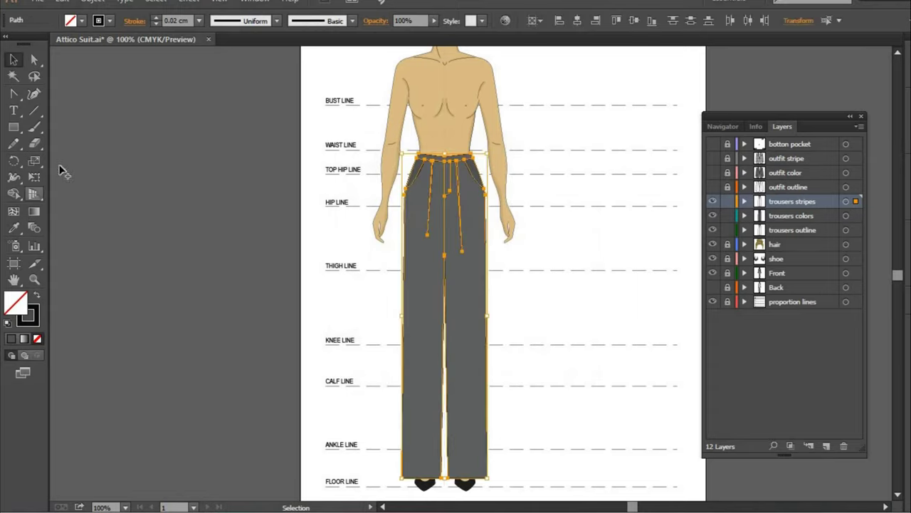
Remove the trouser pieces' stroke and fill the right leg with pinstripes
{"action": "left_click", "coordinate": [108, 21]}
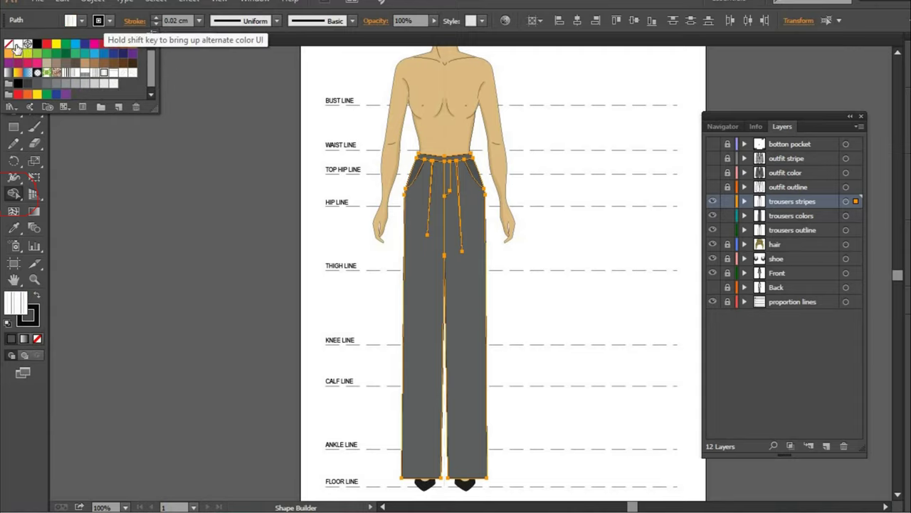
{"action": "key", "text": "slash"}
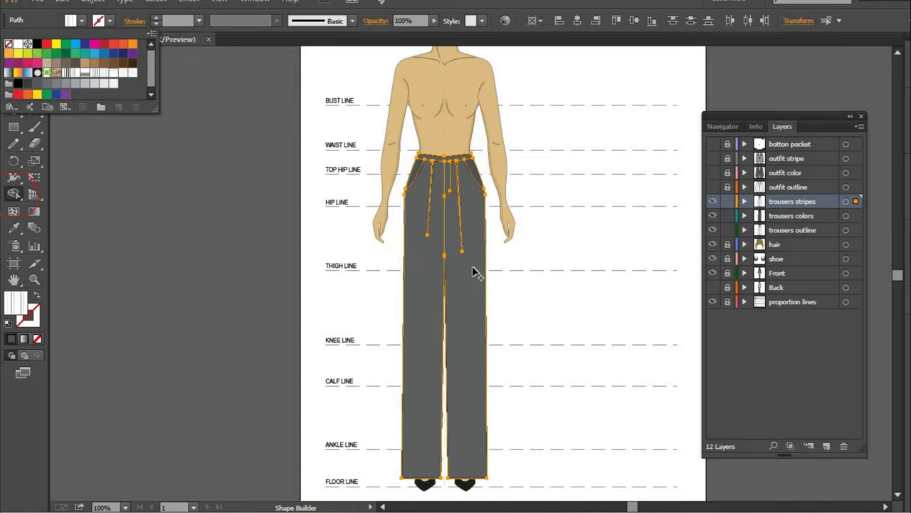
{"action": "left_click", "coordinate": [473, 269]}
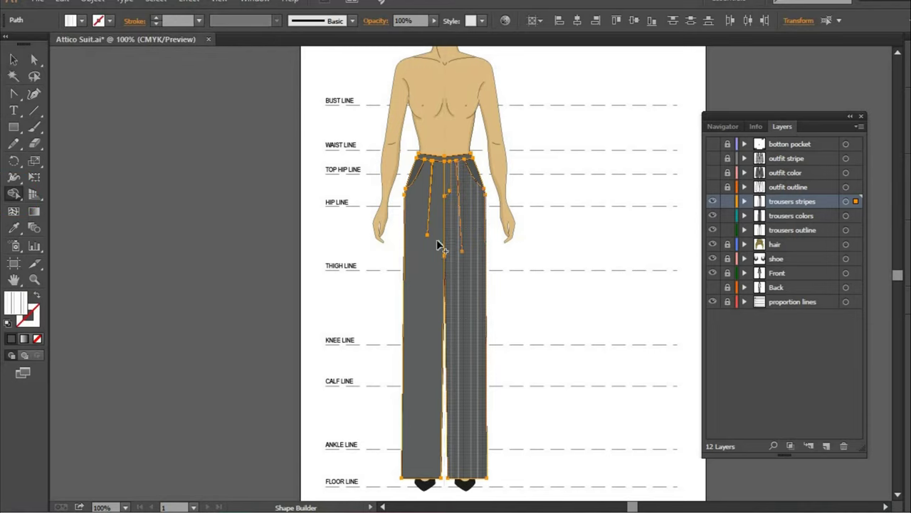
Zoom in on the waistband and fill it with the white stripe swatch
{"action": "left_click", "coordinate": [722, 126]}
{"action": "scroll", "coordinate": [458, 159], "scroll_direction": "up", "scroll_amount": 5}
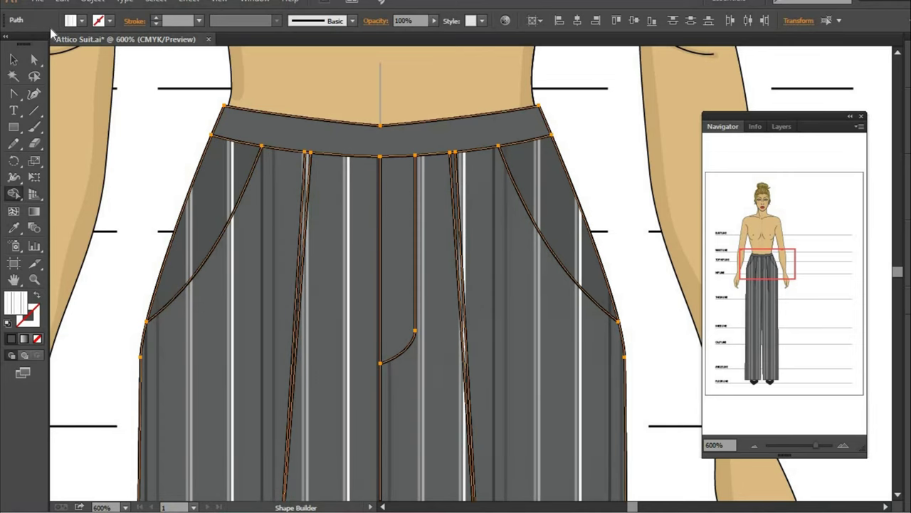
{"action": "left_click", "coordinate": [82, 26]}
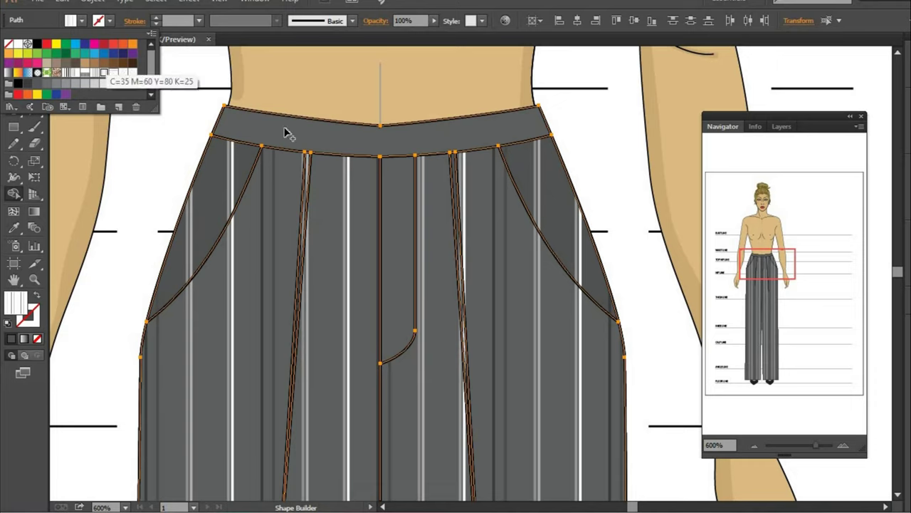
{"action": "key", "text": "Right"}
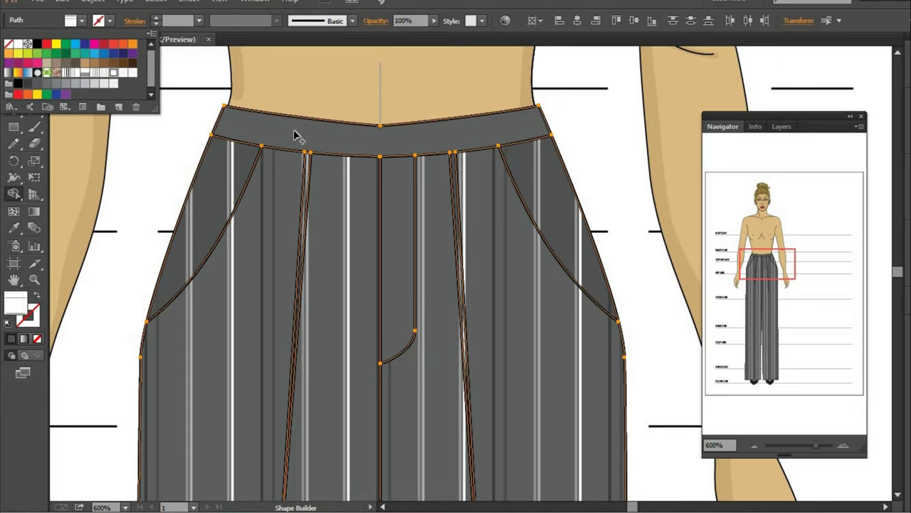
{"action": "key", "text": "Return"}
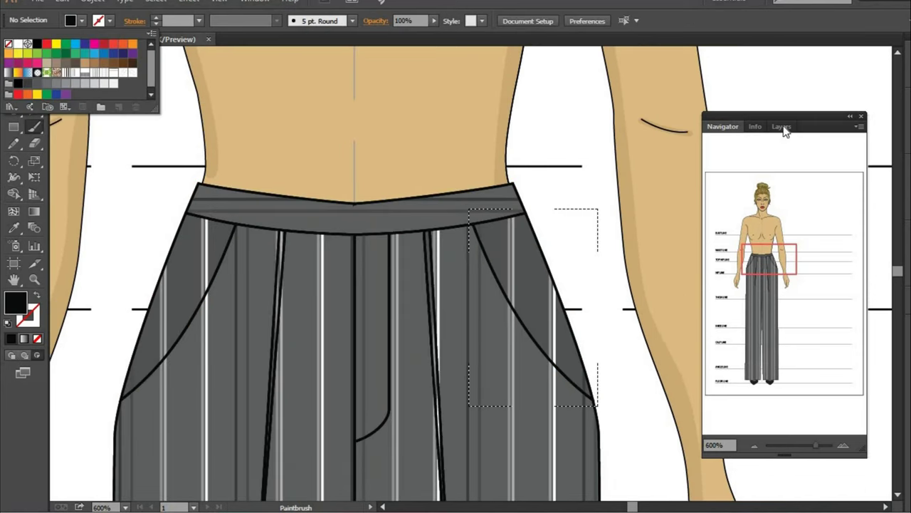
Paint a thin 5 pt Round dark shadow stroke along the right trouser pocket's curve
{"action": "left_click", "coordinate": [782, 127]}
{"action": "left_click", "coordinate": [846, 287]}
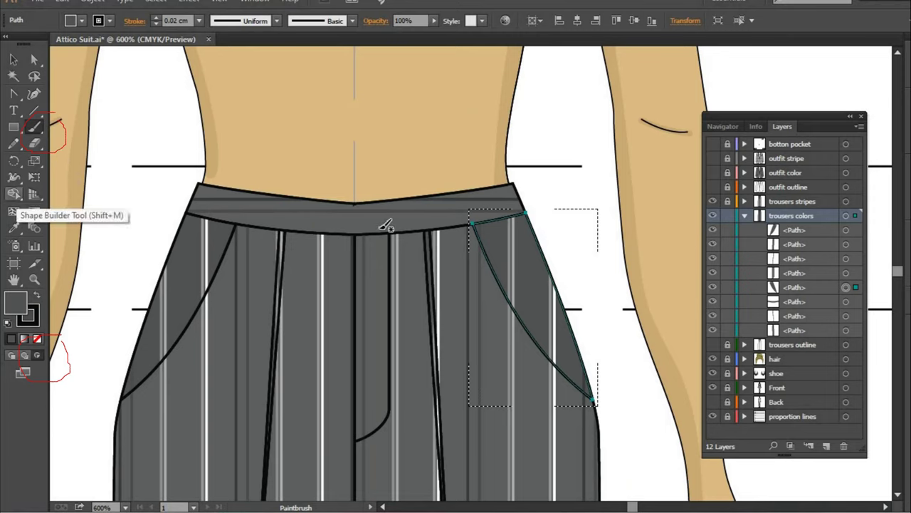
{"action": "left_click_drag", "start_coordinate": [470, 214], "coordinate": [590, 400]}
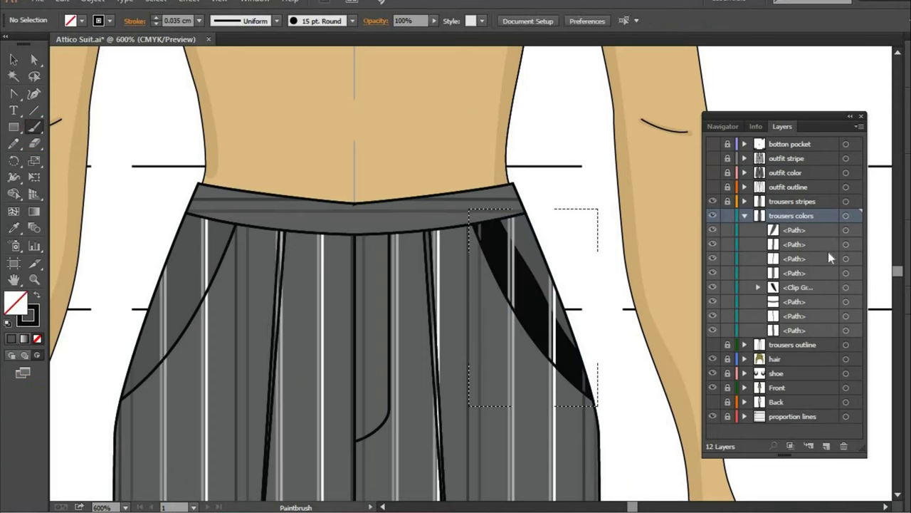
{"action": "left_click", "coordinate": [846, 315]}
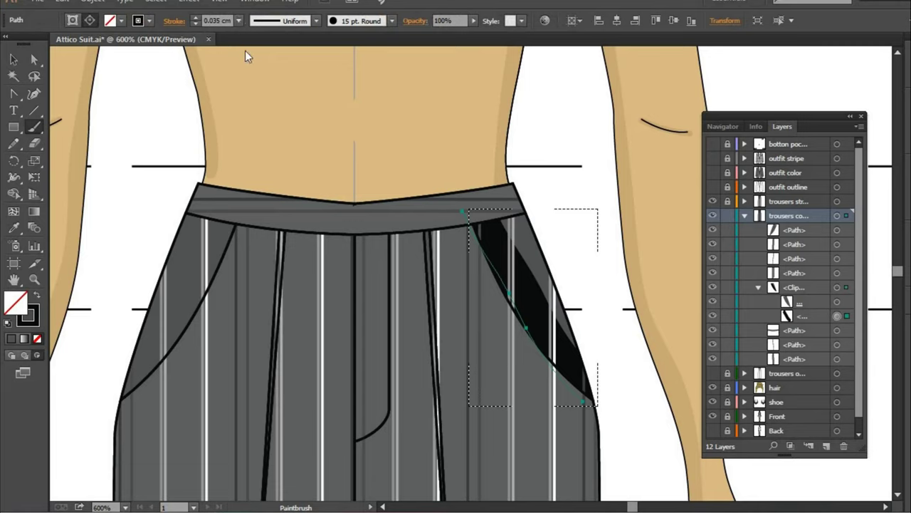
{"action": "left_click", "coordinate": [238, 20]}
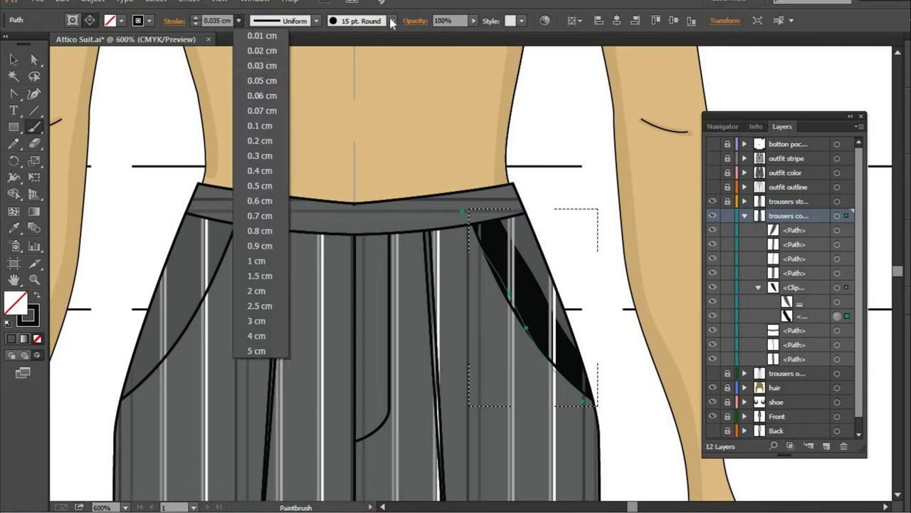
{"action": "left_click", "coordinate": [391, 21]}
{"action": "left_click", "coordinate": [271, 52]}
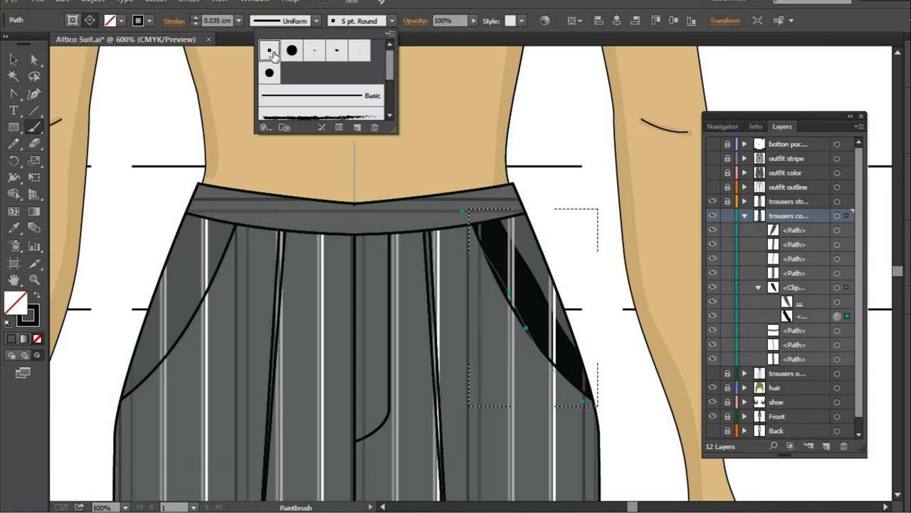
Remove an extra anchor from the shadow stroke and retract its end anchor's curve handle
{"action": "left_click", "coordinate": [34, 93]}
{"action": "key", "text": "minus"}
{"action": "left_click", "coordinate": [527, 332]}
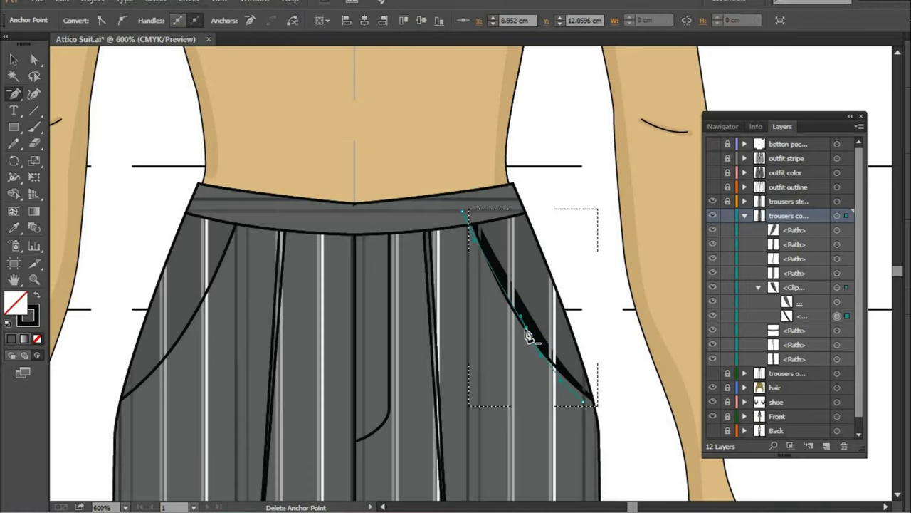
{"action": "key", "text": "shift+c"}
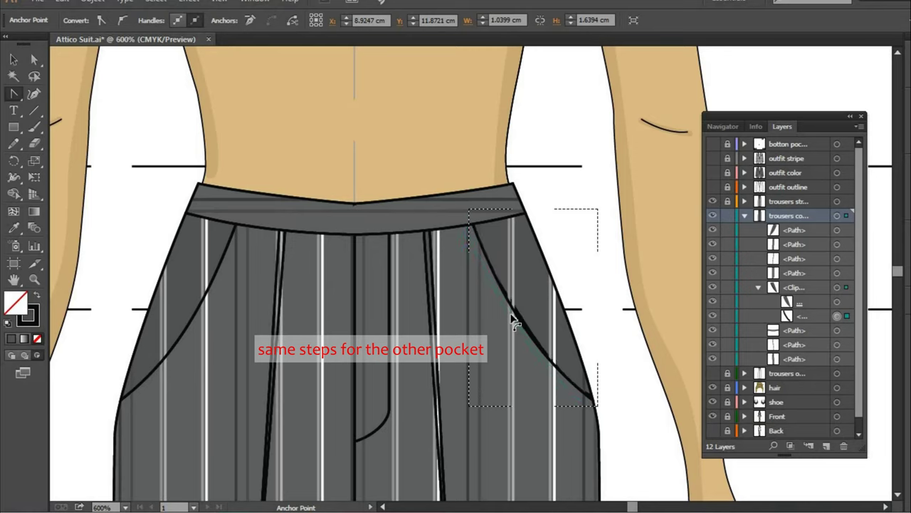
{"action": "key", "text": "a"}
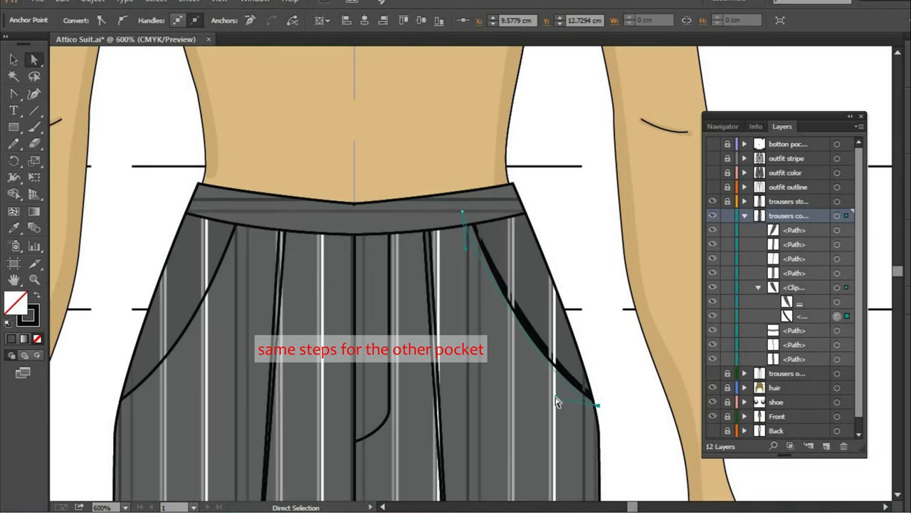
{"action": "left_click", "coordinate": [558, 402]}
Set the pocket shadow stroke to Darken blending at 36% opacity
{"action": "left_click", "coordinate": [414, 24]}
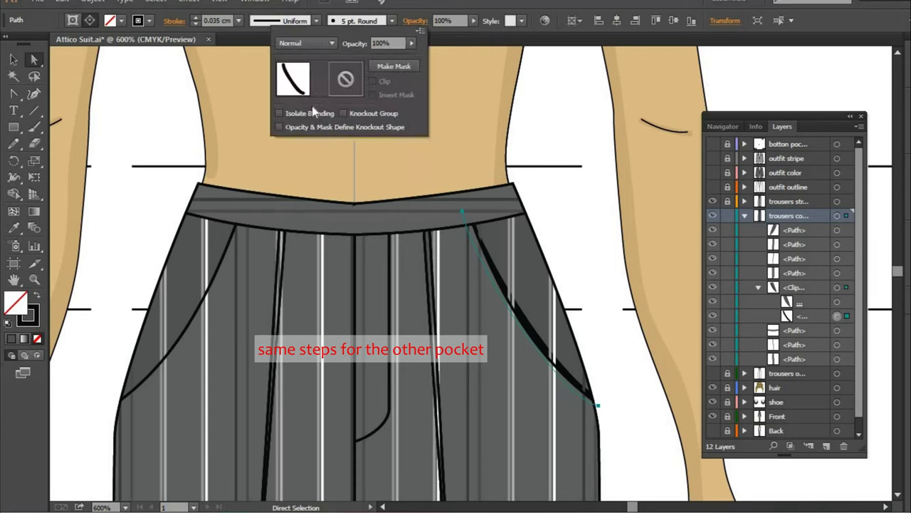
{"action": "left_click", "coordinate": [306, 43]}
{"action": "left_click", "coordinate": [311, 76]}
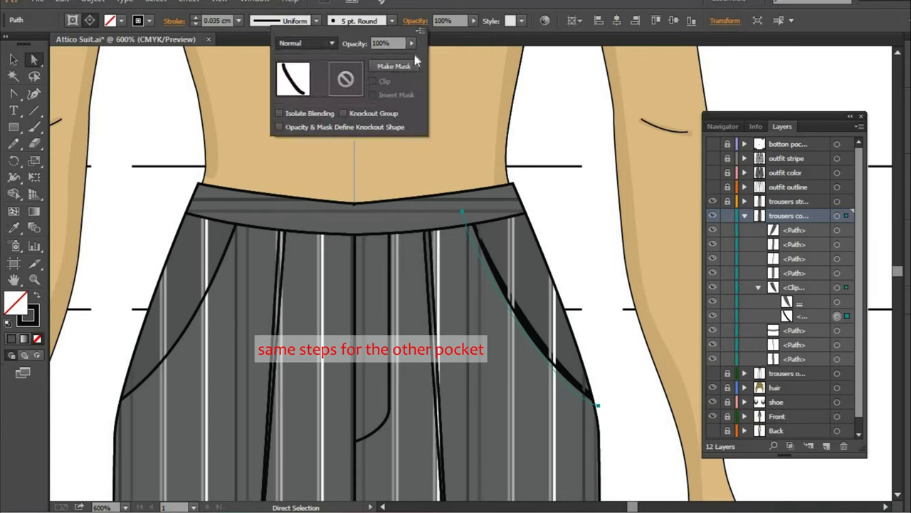
{"action": "left_click_drag", "start_coordinate": [371, 59], "coordinate": [374, 63]}
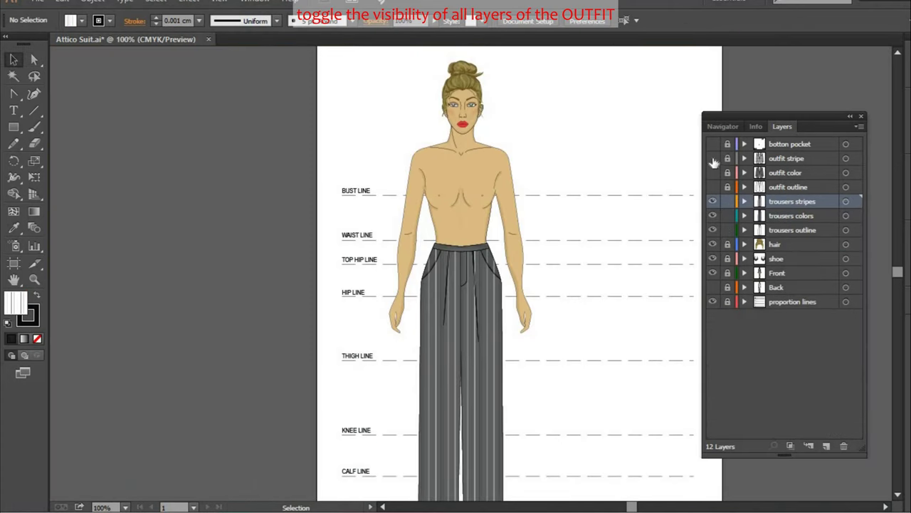
Turn all outfit layers back on and fit the artboard to review the full pinstripe suit
{"action": "left_click_drag", "start_coordinate": [713, 186], "coordinate": [715, 147]}
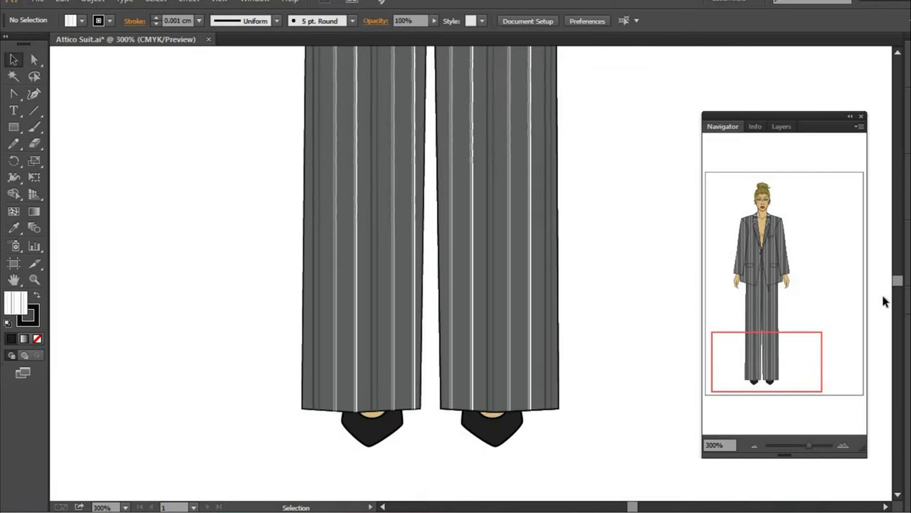
{"action": "scroll", "coordinate": [883, 301], "scroll_direction": "up", "scroll_amount": 5}
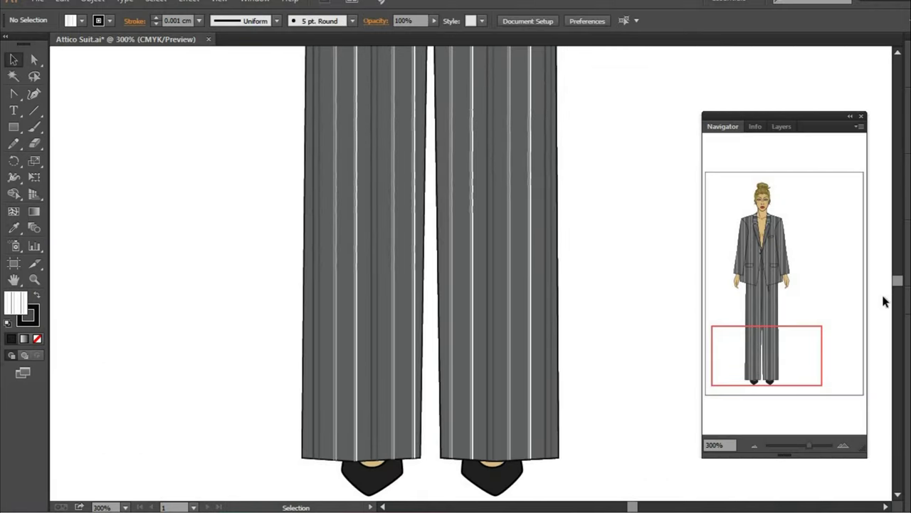
{"action": "scroll", "coordinate": [883, 301], "scroll_direction": "up", "scroll_amount": 1}
{"action": "scroll", "coordinate": [882, 301], "scroll_direction": "up", "scroll_amount": 2}
{"action": "scroll", "coordinate": [883, 301], "scroll_direction": "up", "scroll_amount": 2}
{"action": "scroll", "coordinate": [883, 301], "scroll_direction": "up", "scroll_amount": 2}
{"action": "scroll", "coordinate": [882, 302], "scroll_direction": "up", "scroll_amount": 2}
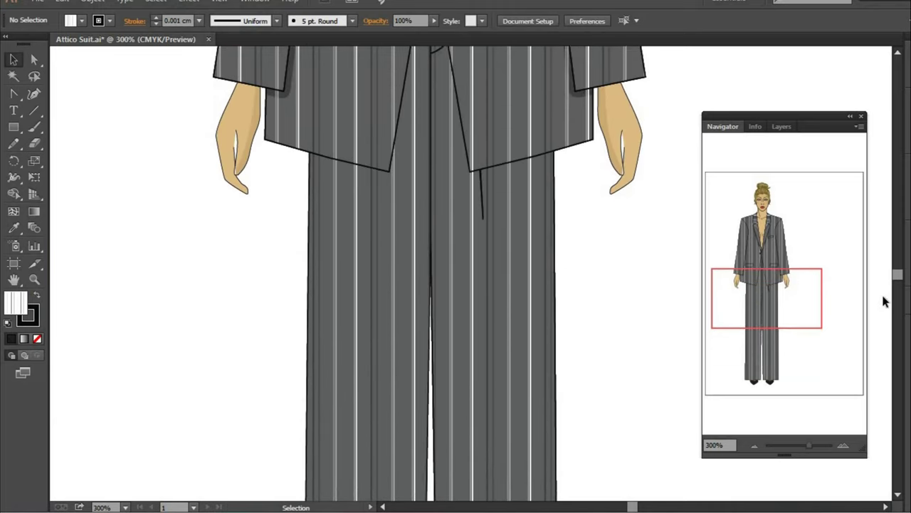
{"action": "scroll", "coordinate": [883, 301], "scroll_direction": "up", "scroll_amount": 2}
{"action": "scroll", "coordinate": [883, 301], "scroll_direction": "up", "scroll_amount": 1}
{"action": "scroll", "coordinate": [883, 301], "scroll_direction": "up", "scroll_amount": 1}
{"action": "scroll", "coordinate": [883, 301], "scroll_direction": "up", "scroll_amount": 2}
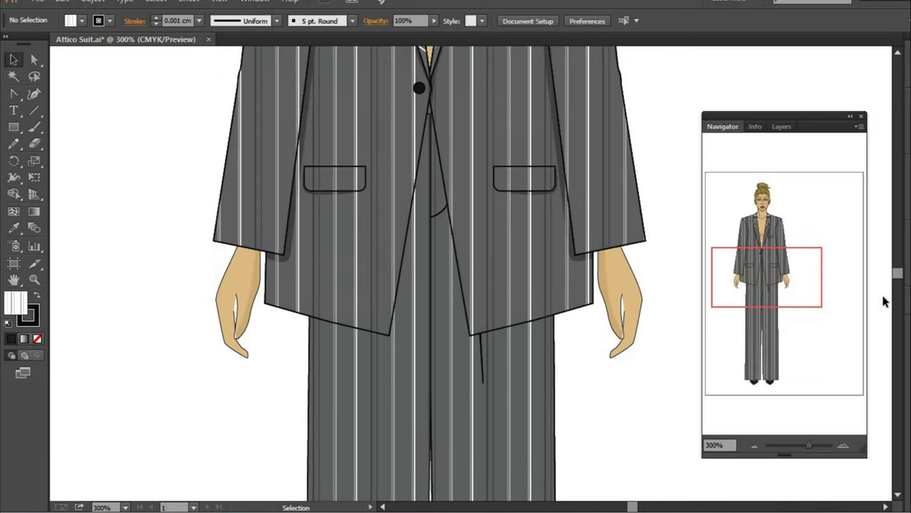
{"action": "scroll", "coordinate": [882, 301], "scroll_direction": "up", "scroll_amount": 2}
{"action": "scroll", "coordinate": [883, 302], "scroll_direction": "up", "scroll_amount": 2}
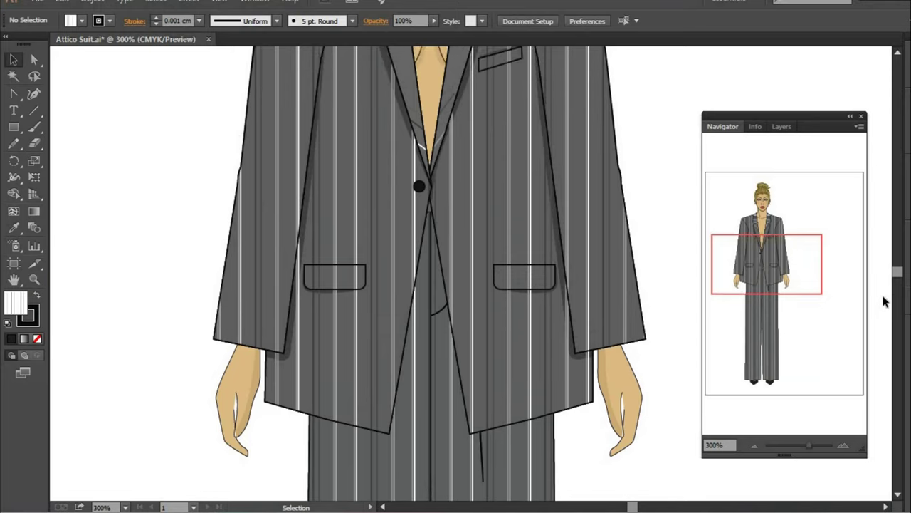
{"action": "scroll", "coordinate": [883, 301], "scroll_direction": "up", "scroll_amount": 1}
{"action": "scroll", "coordinate": [883, 301], "scroll_direction": "up", "scroll_amount": 2}
{"action": "scroll", "coordinate": [883, 301], "scroll_direction": "up", "scroll_amount": 2}
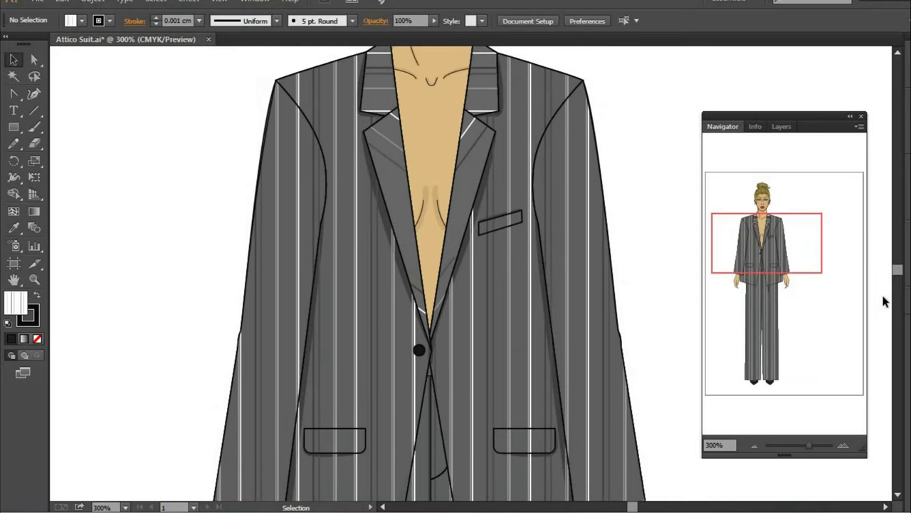
{"action": "scroll", "coordinate": [883, 301], "scroll_direction": "up", "scroll_amount": 2}
{"action": "scroll", "coordinate": [883, 302], "scroll_direction": "up", "scroll_amount": 2}
{"action": "scroll", "coordinate": [883, 301], "scroll_direction": "up", "scroll_amount": 2}
{"action": "scroll", "coordinate": [883, 301], "scroll_direction": "up", "scroll_amount": 1}
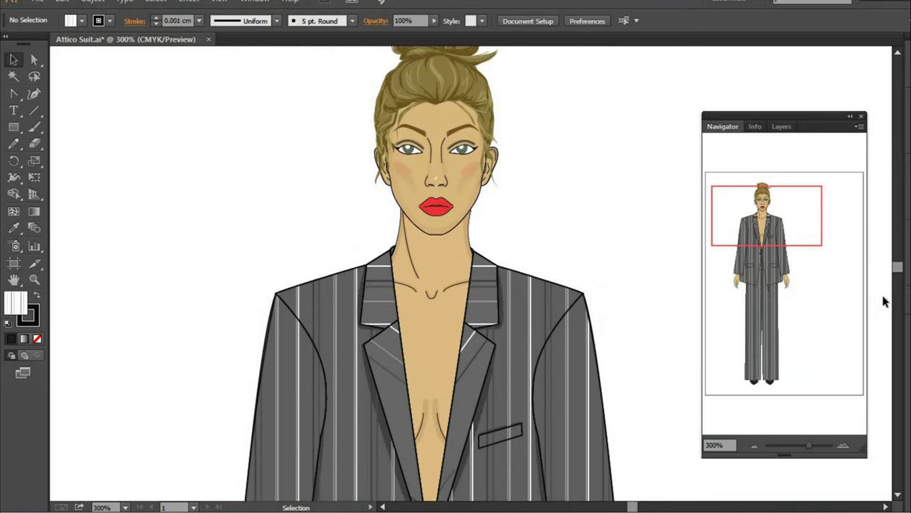
{"action": "key", "text": "ctrl+0"}
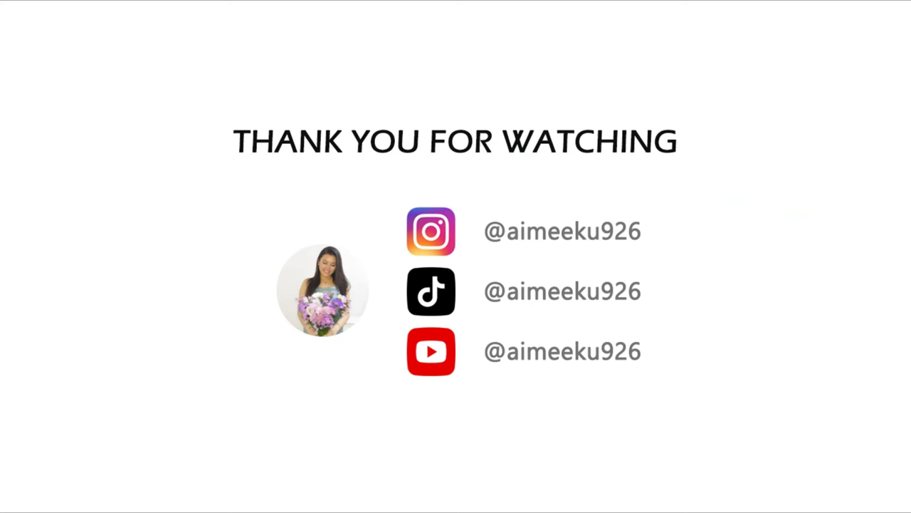